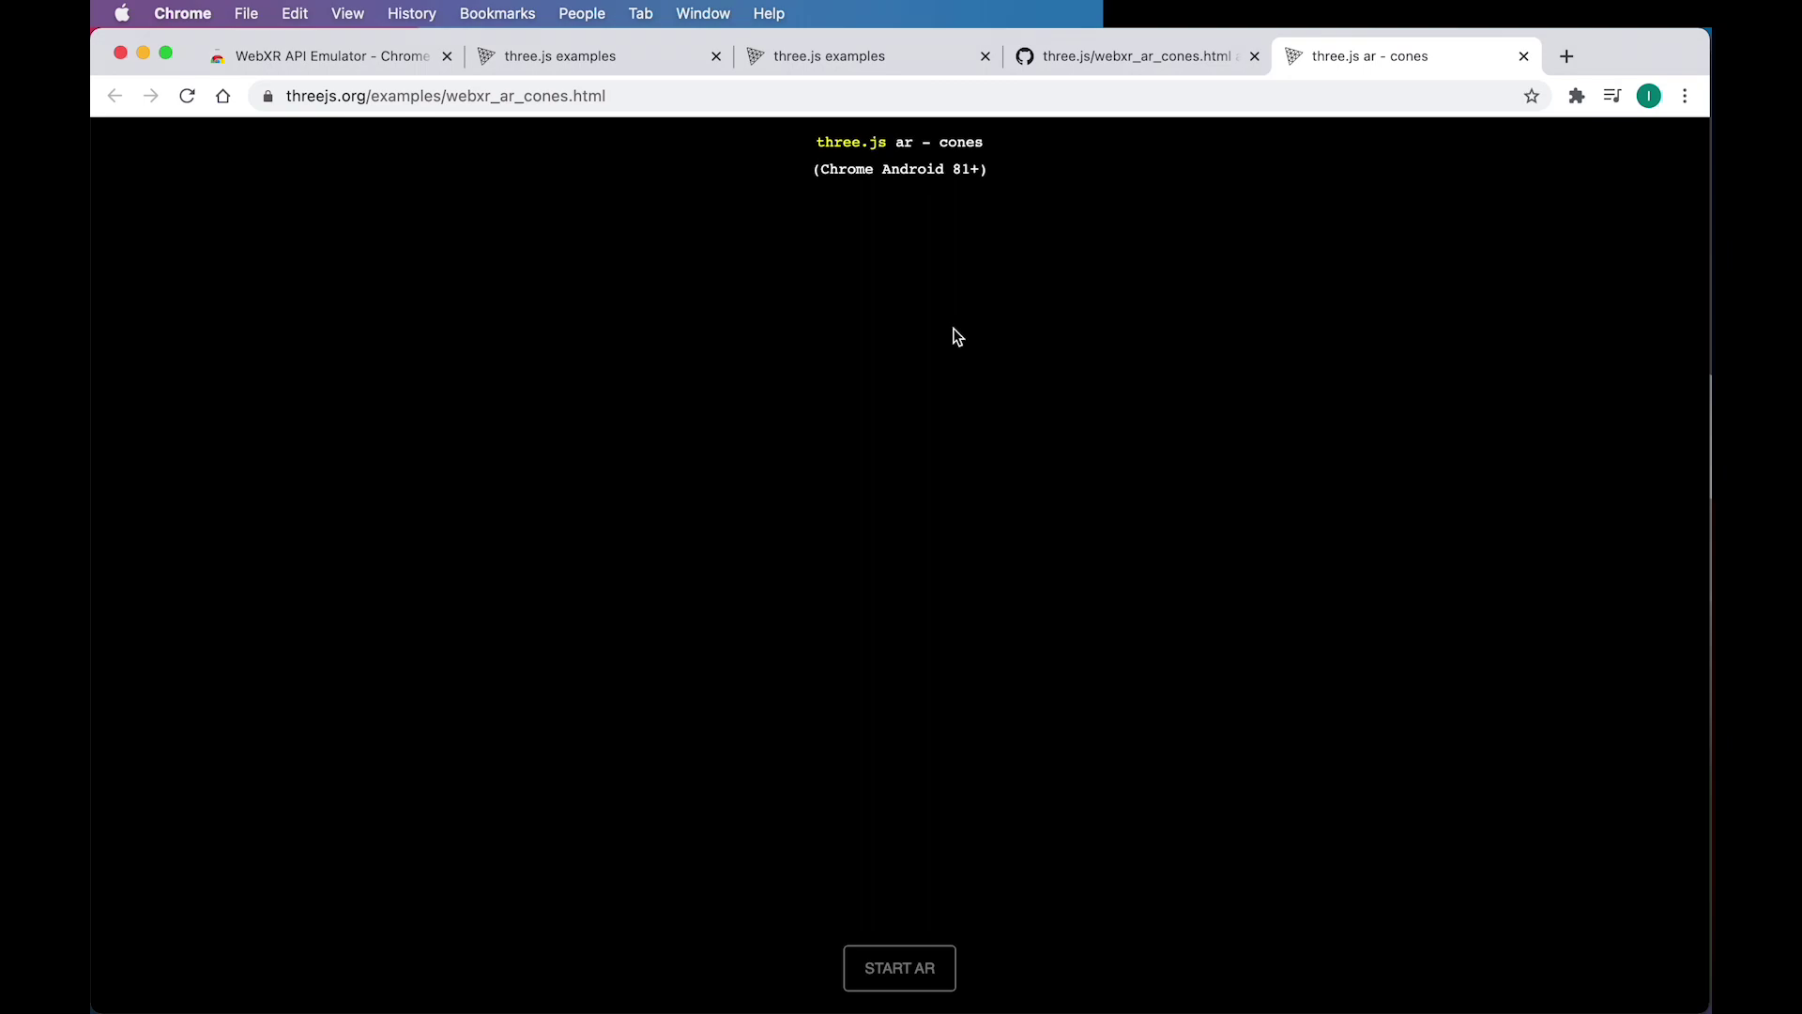
# - Check the AR cones example's page address, then start the AR session
pyautogui.click(807, 97)
pyautogui.tripleClick(792, 96)
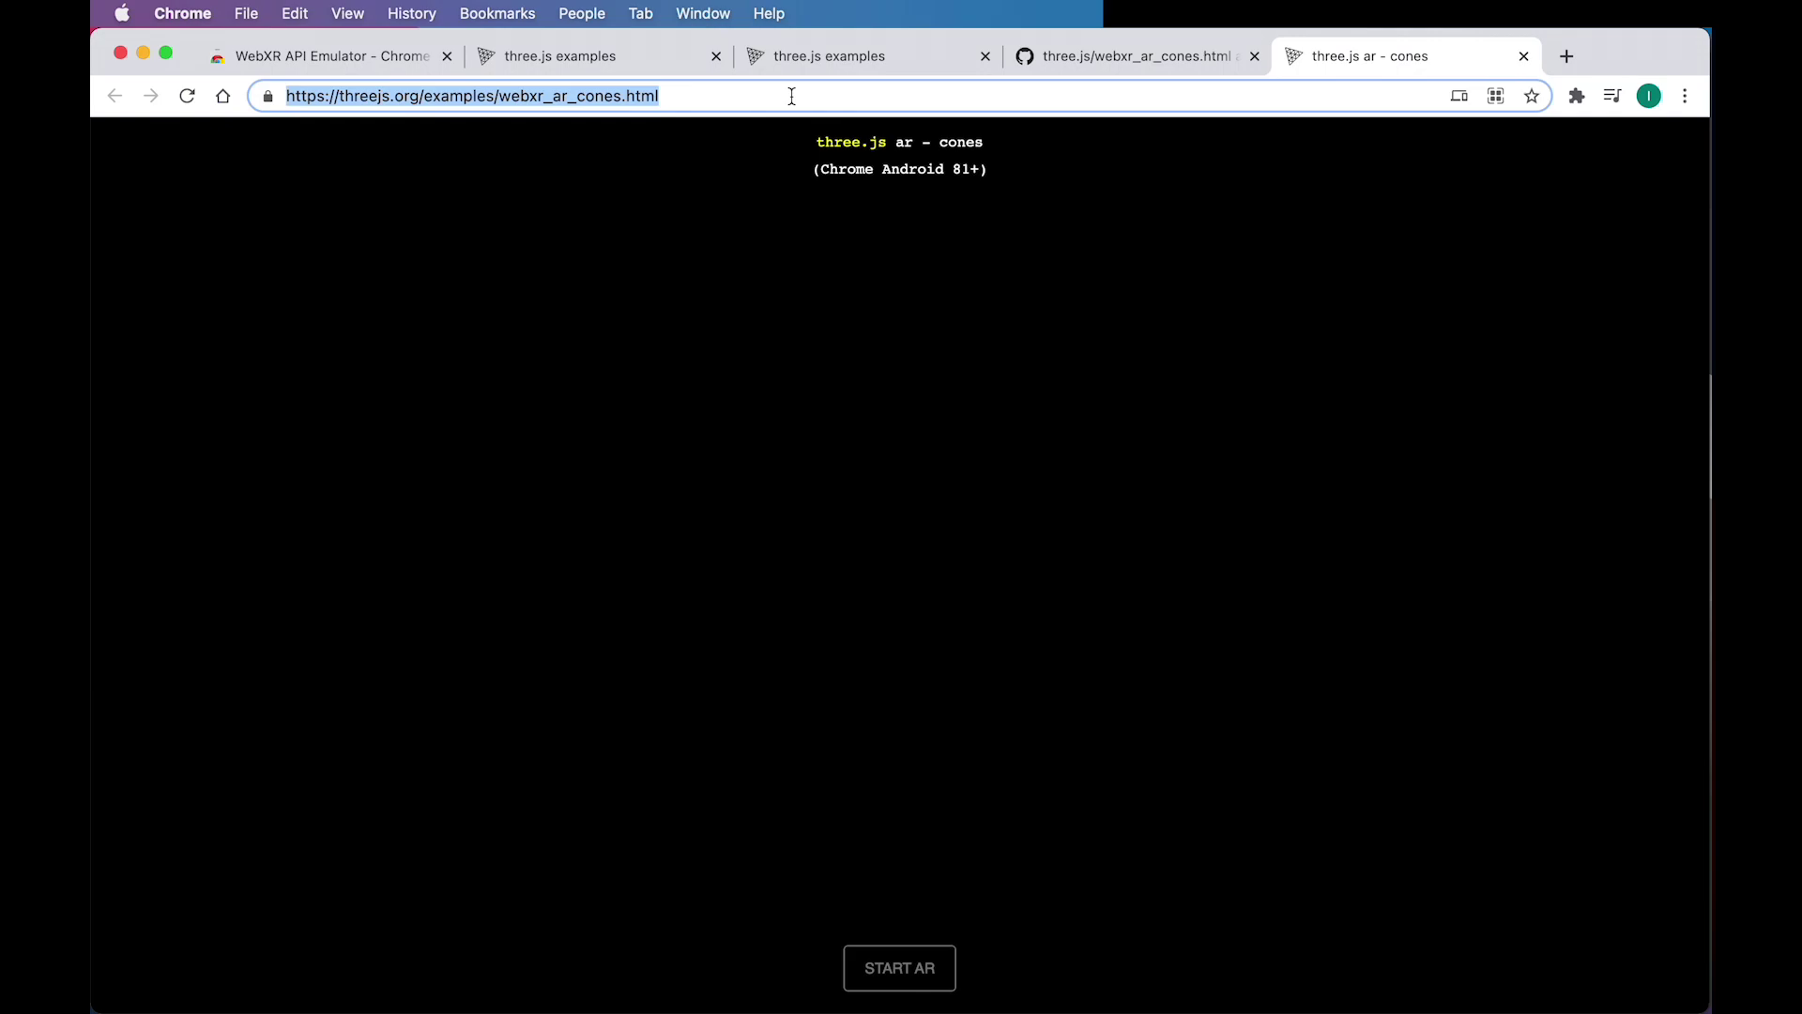
pyautogui.click(830, 290)
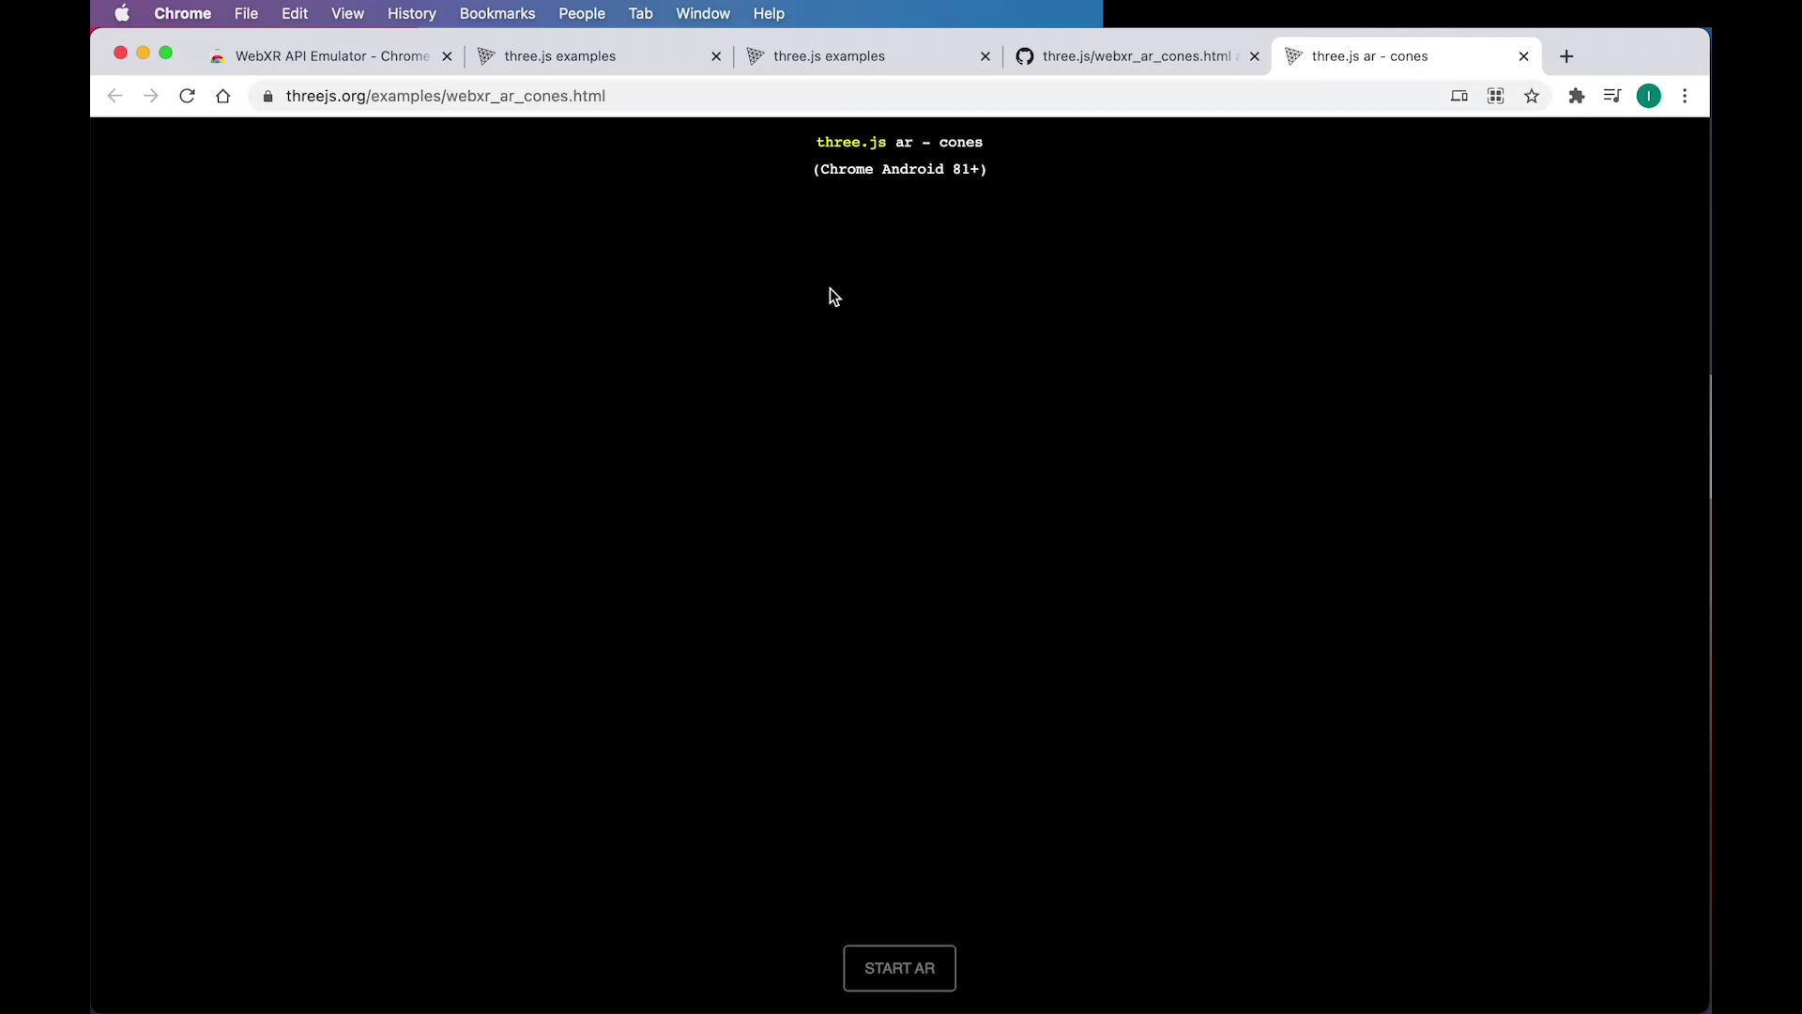
pyautogui.click(909, 970)
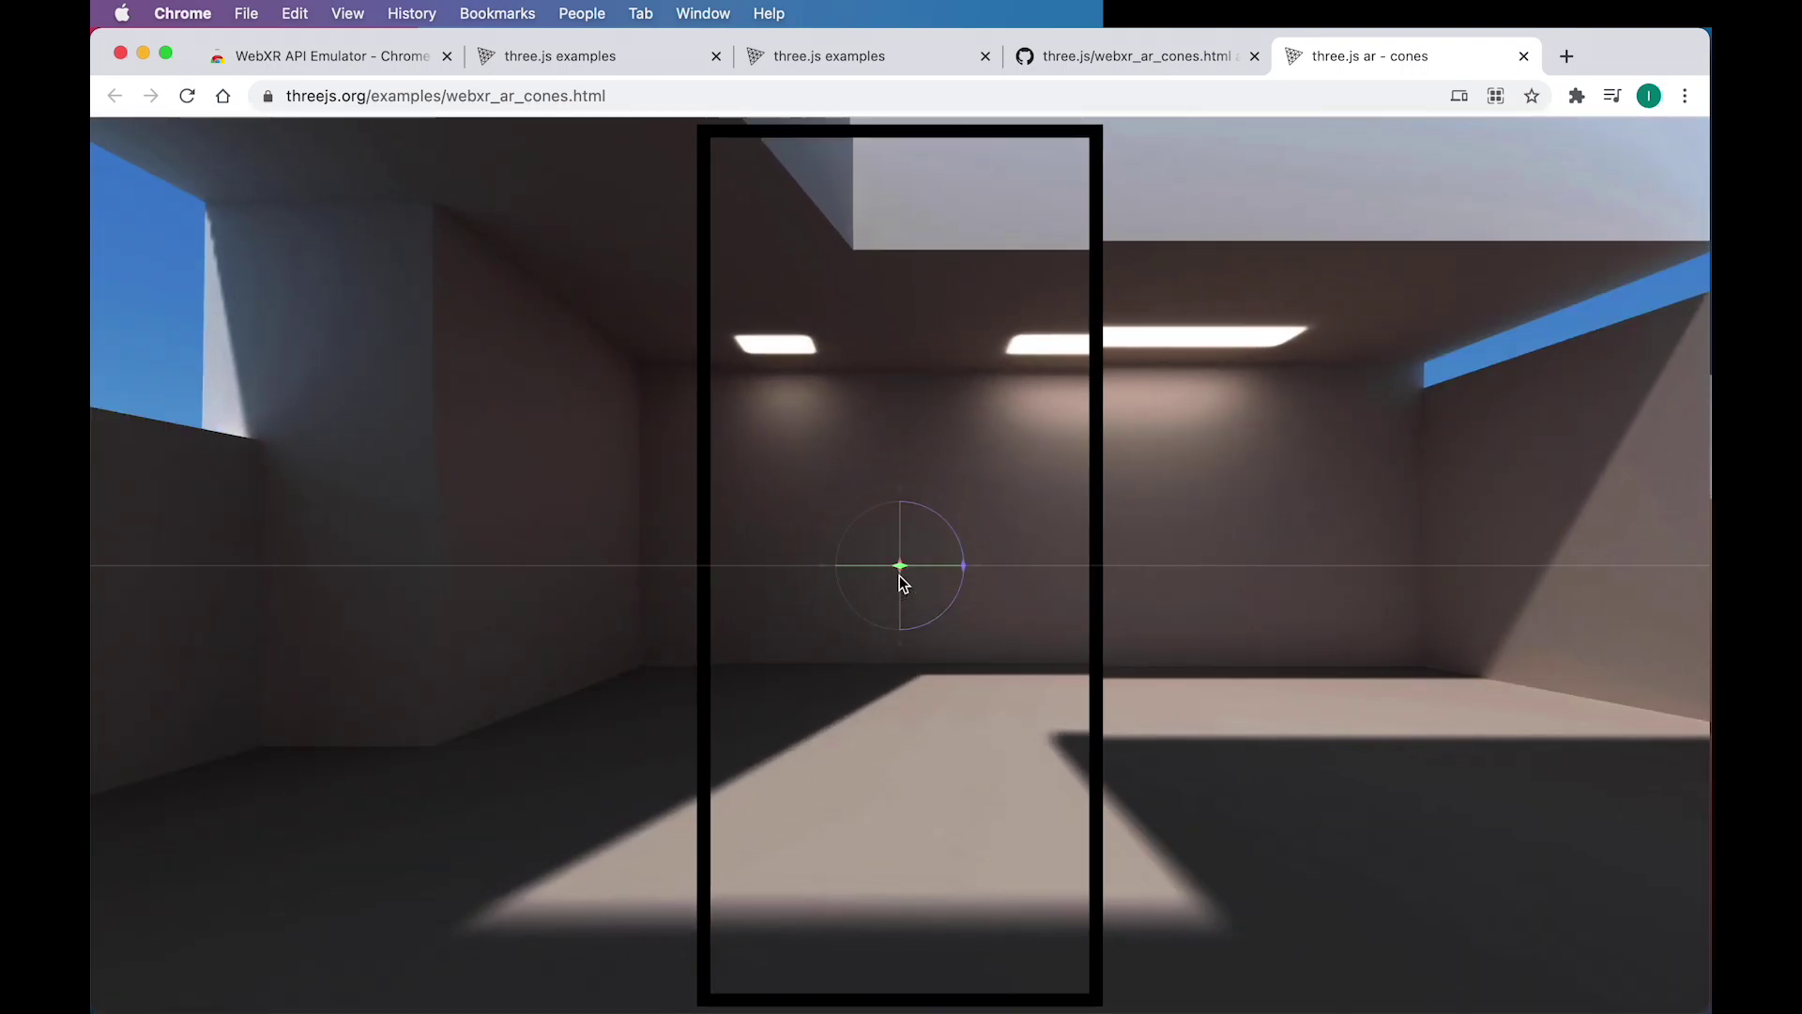
# - Place five cones around the emulated room and turn the phone to view them
pyautogui.click(909, 594)
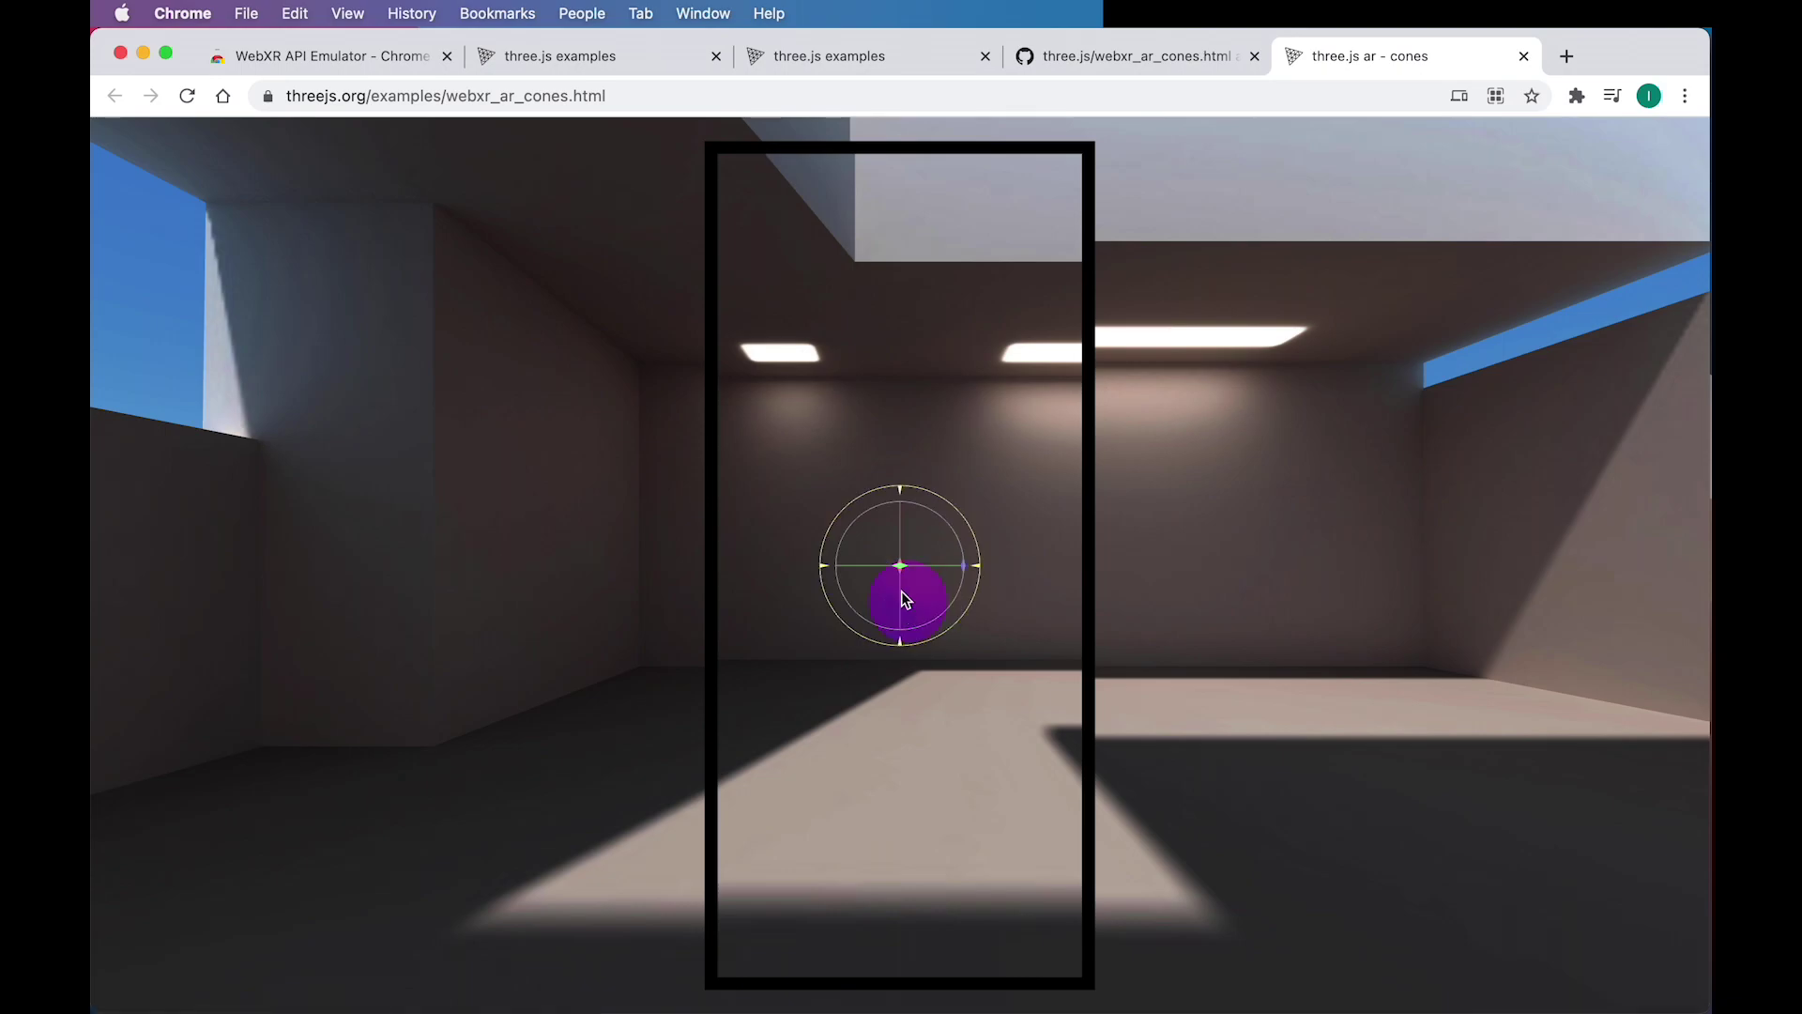
pyautogui.click(860, 436)
pyautogui.click(993, 361)
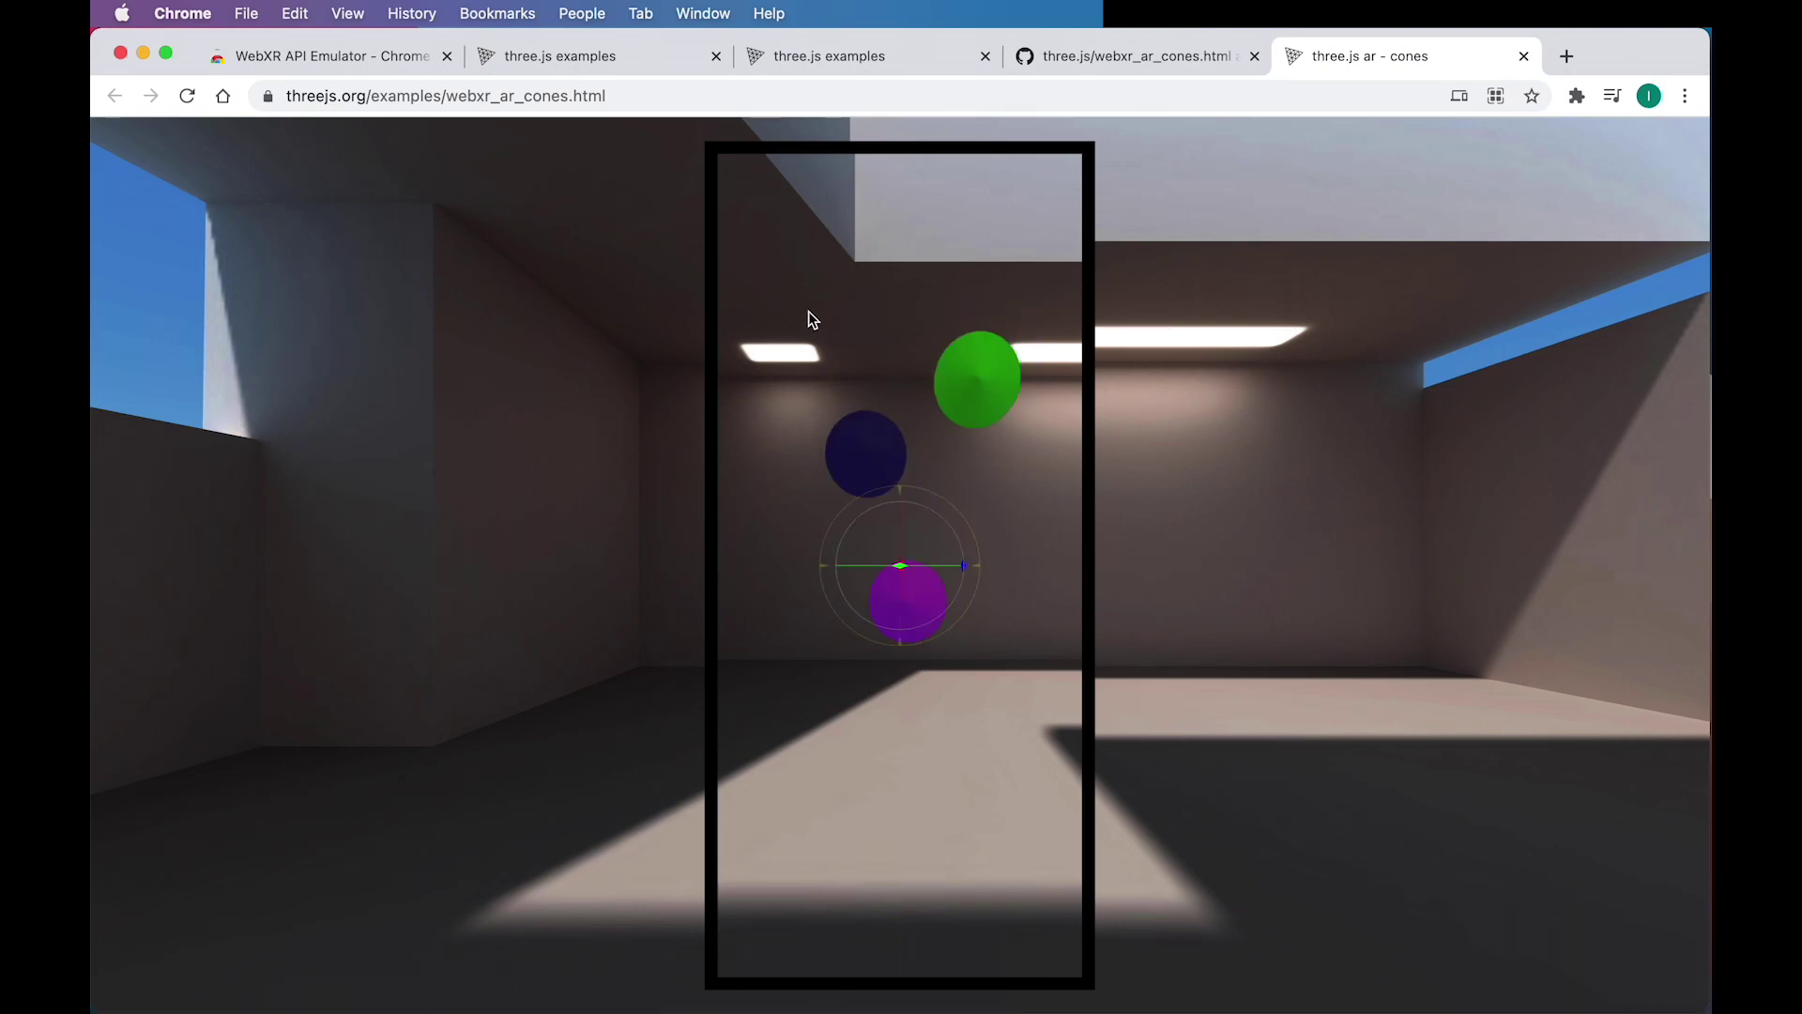
pyautogui.click(808, 310)
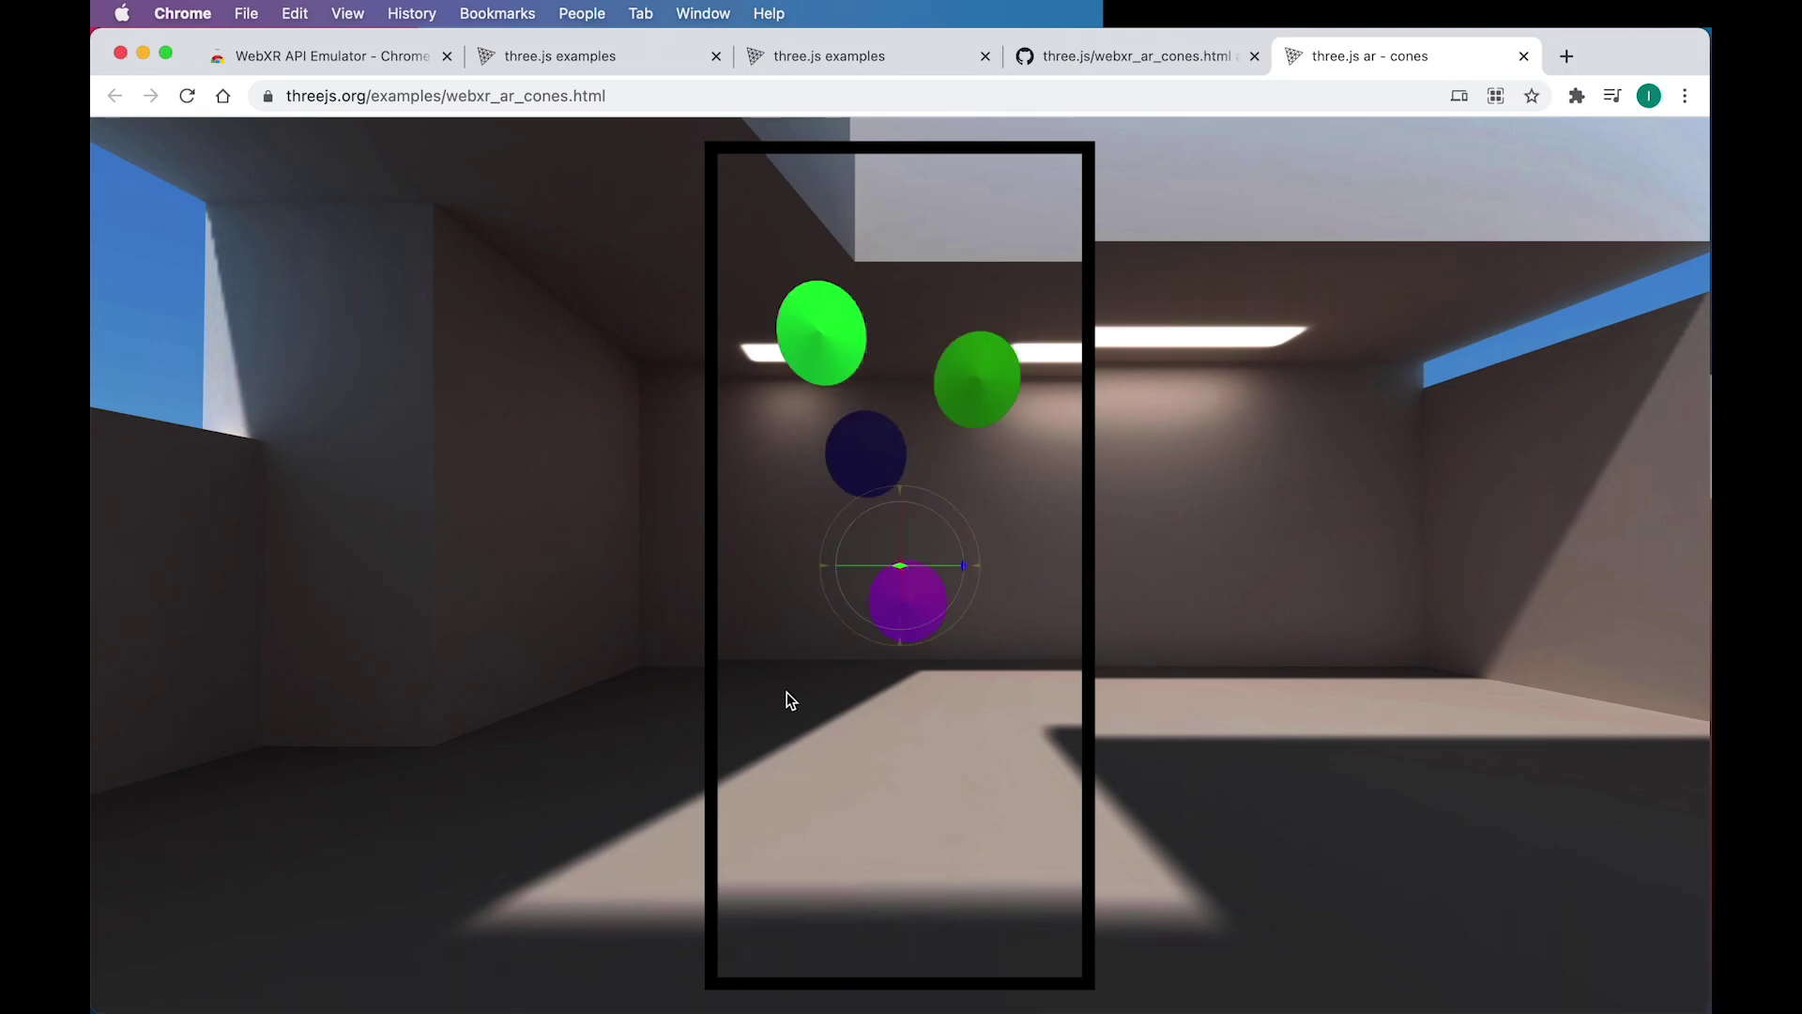
pyautogui.click(954, 760)
pyautogui.moveTo(943, 563); pyautogui.dragTo(986, 535)
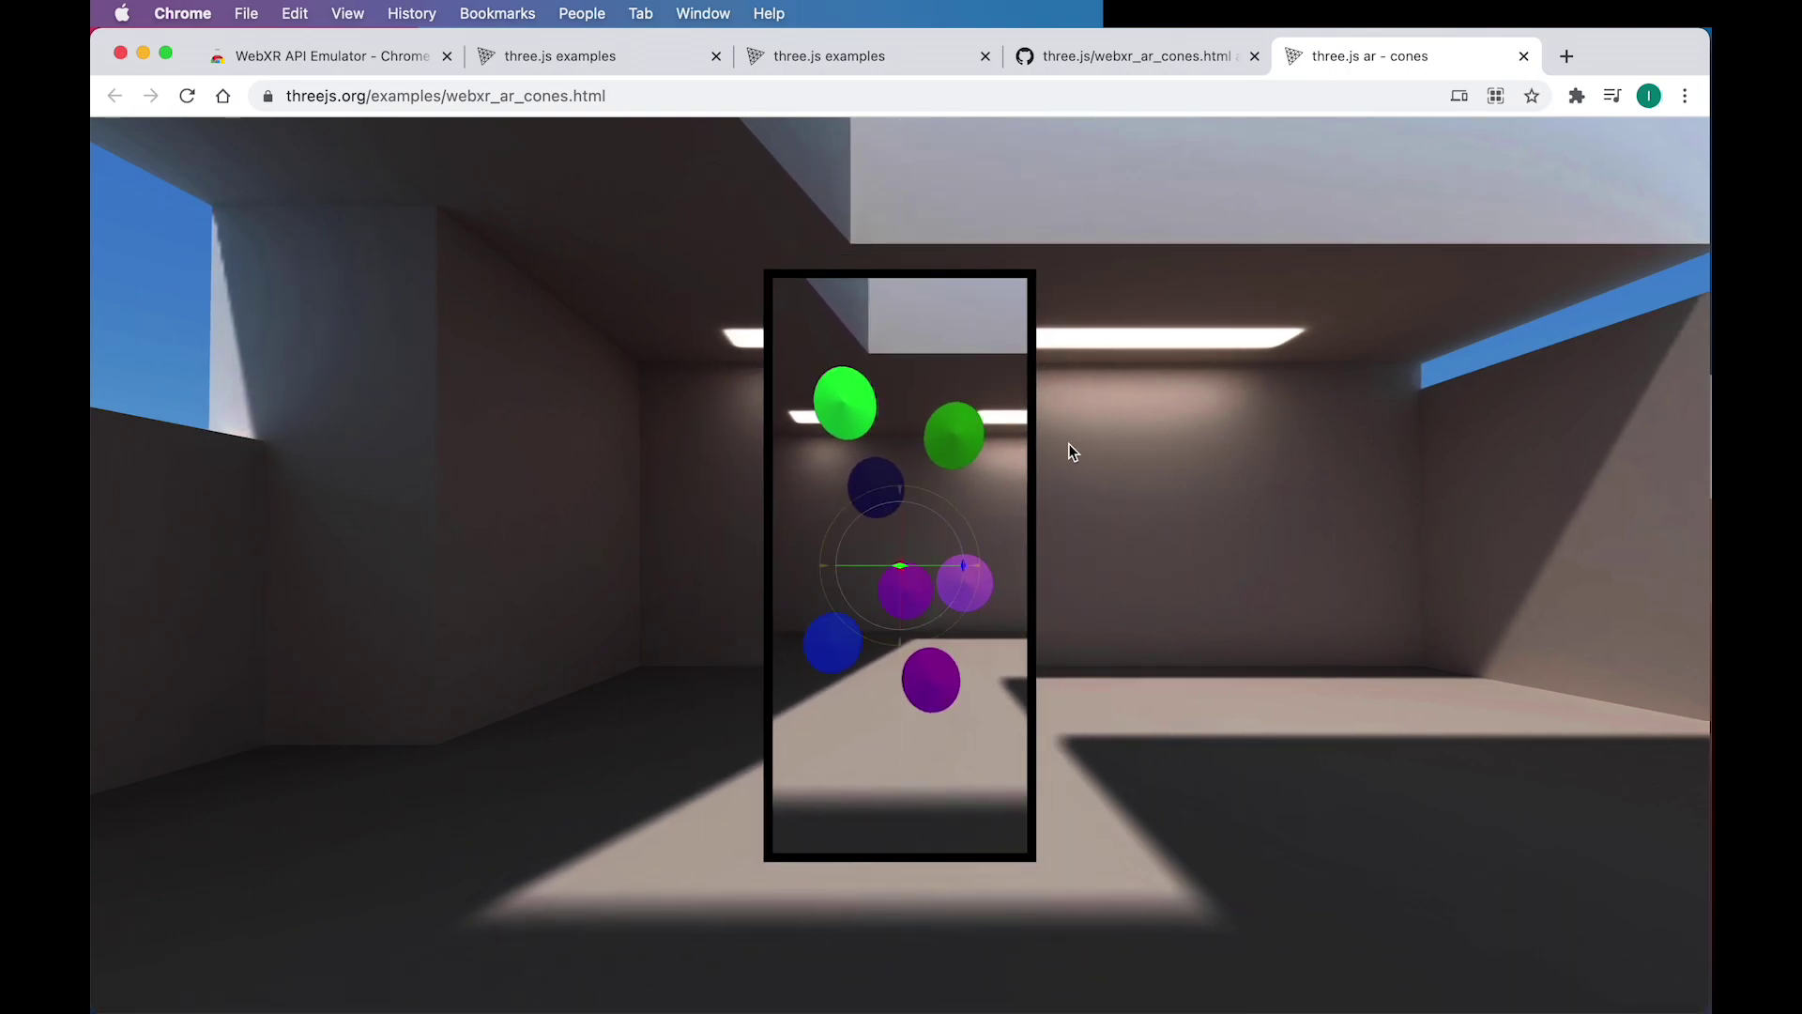
# - Open DevTools with Cmd+Option+I, review the Console and Elements panels, then close it
pyautogui.press('super+alt+i')
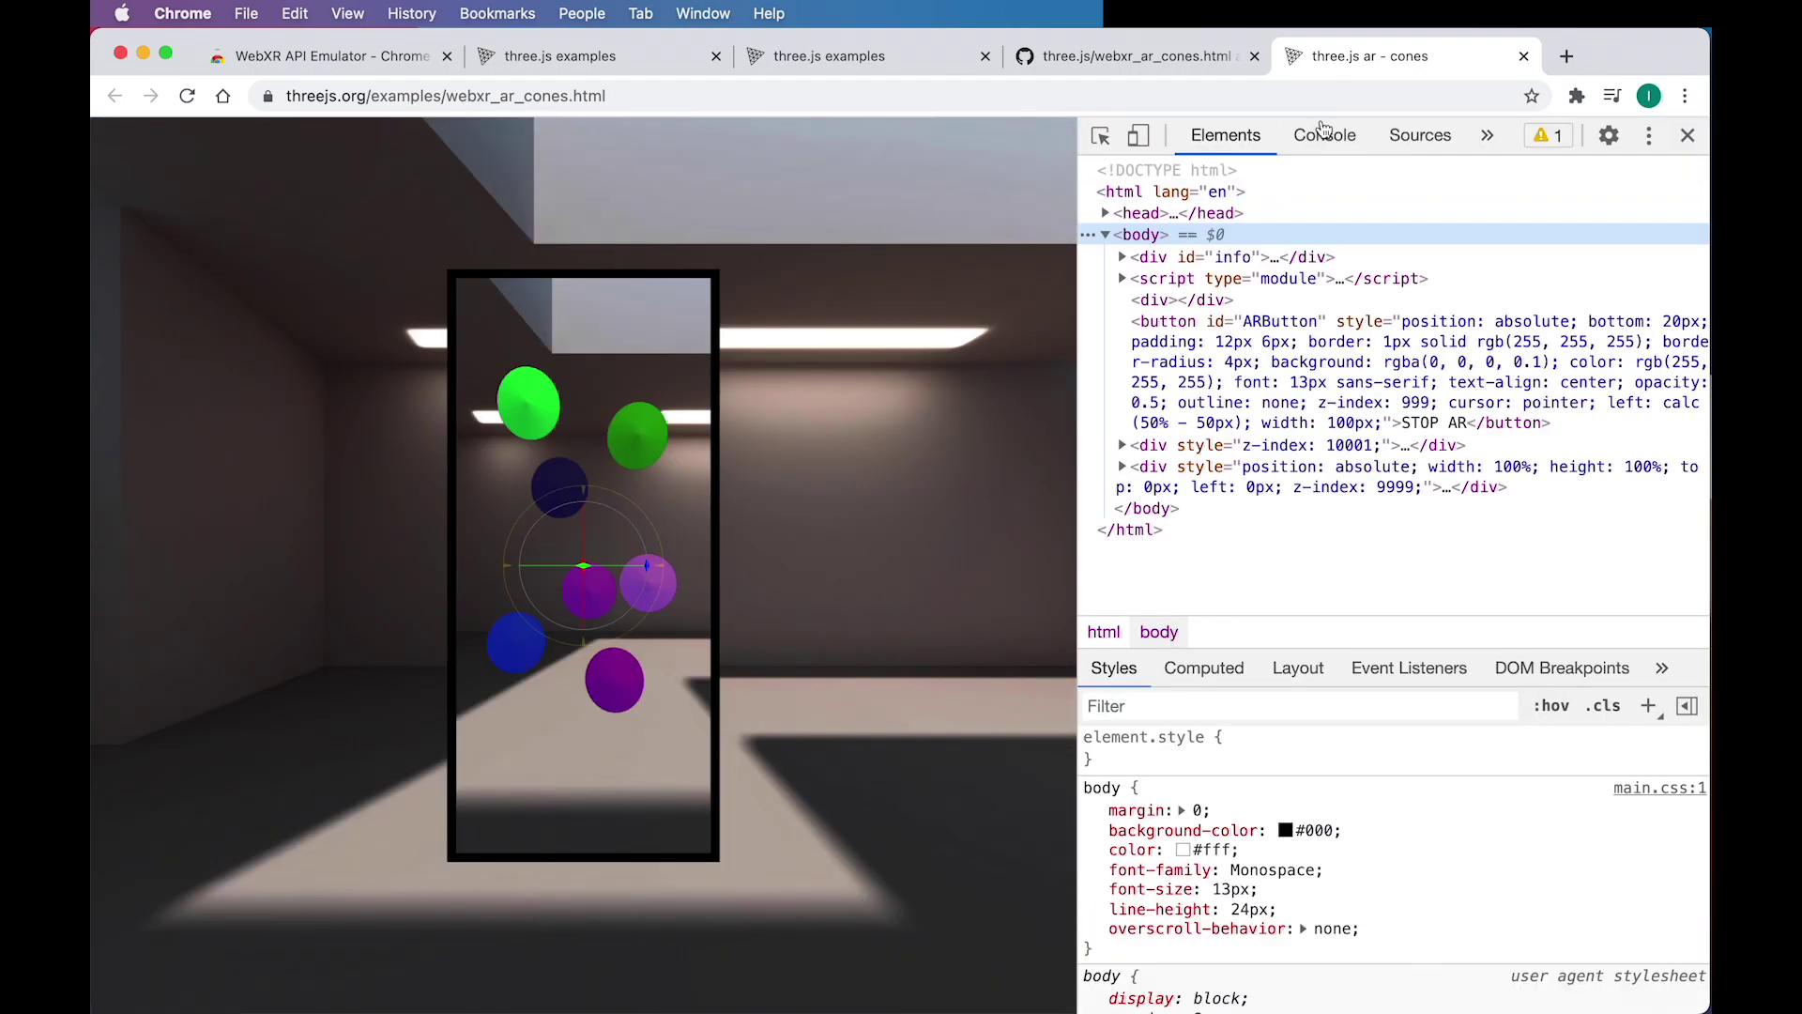
pyautogui.click(1323, 138)
pyautogui.click(1226, 135)
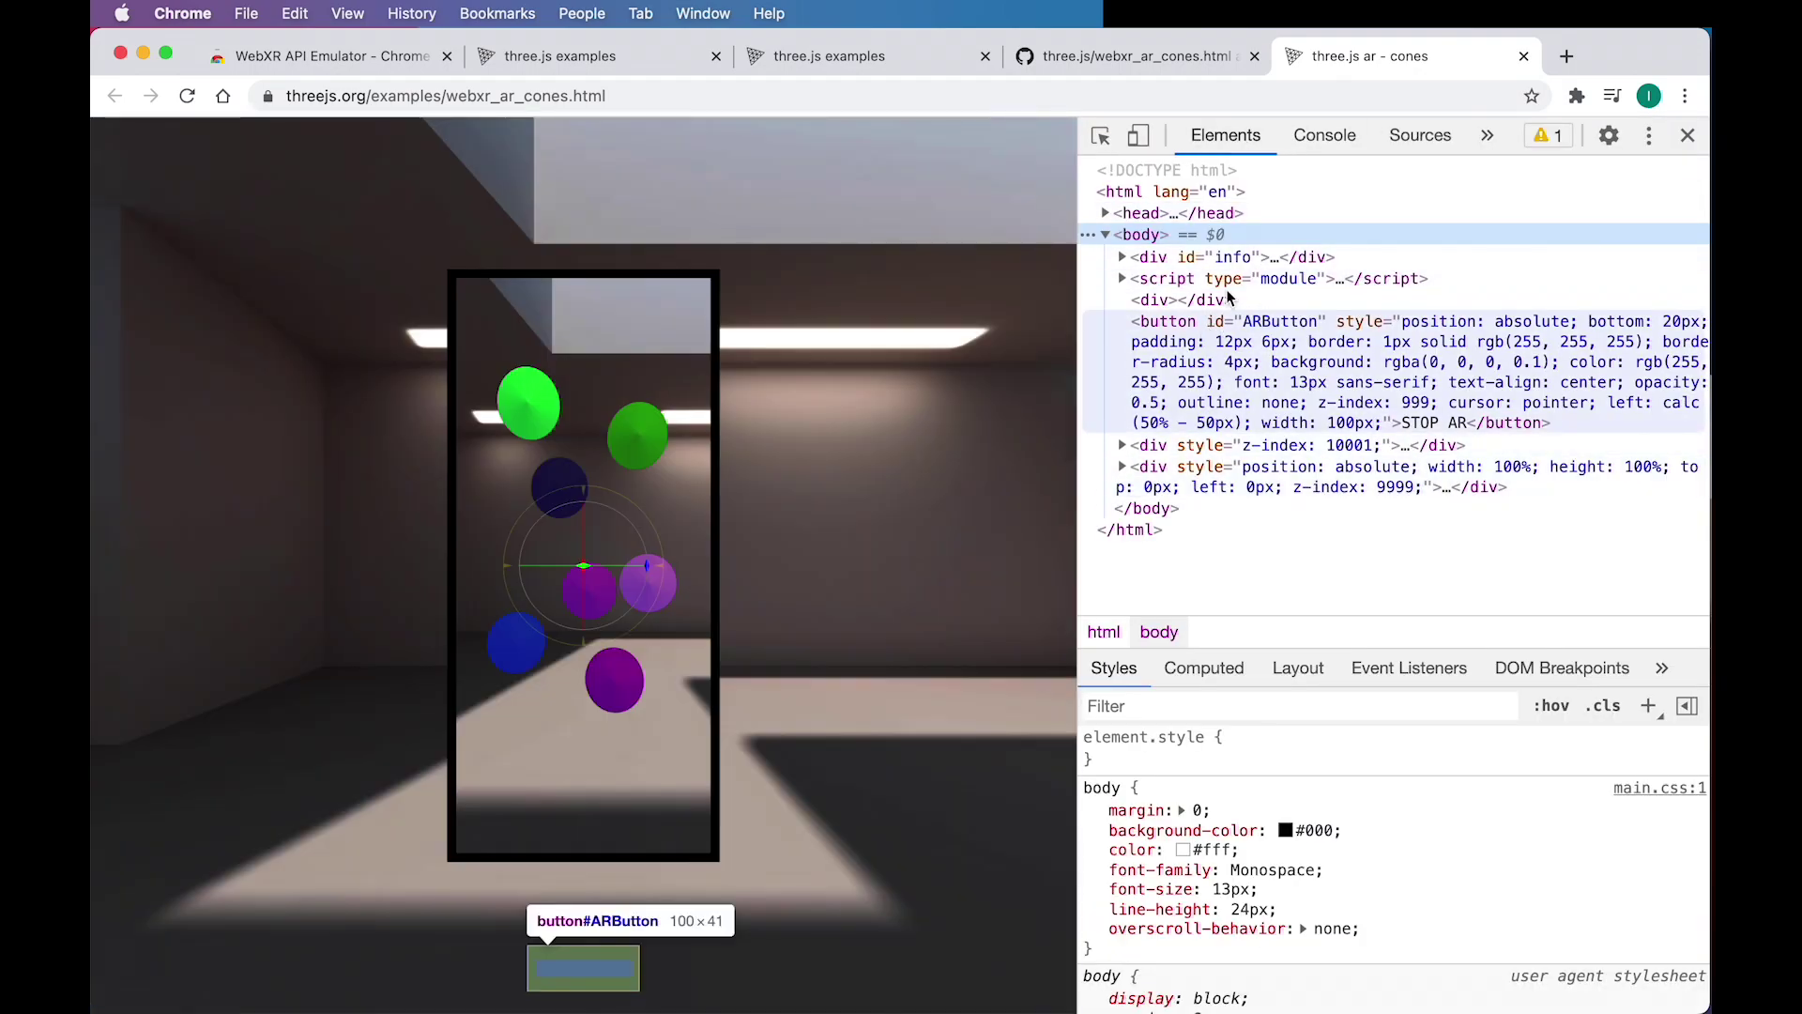
pyautogui.click(1312, 141)
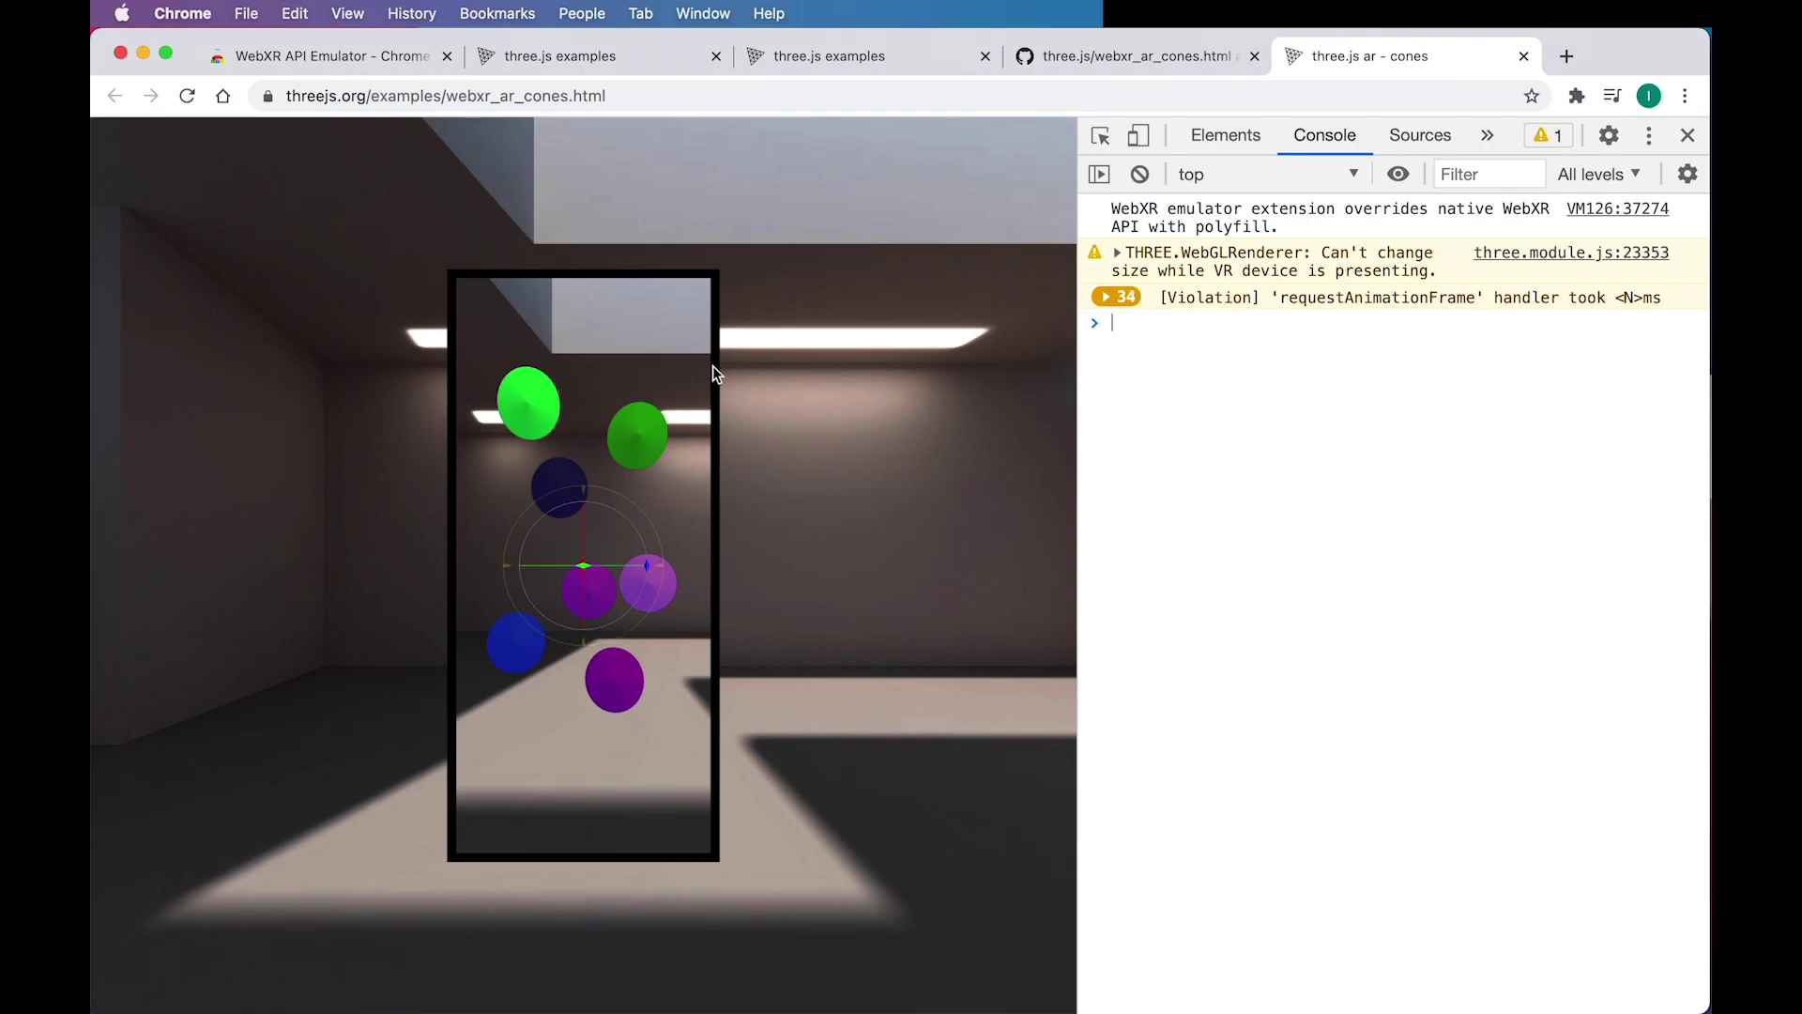
pyautogui.click(1688, 135)
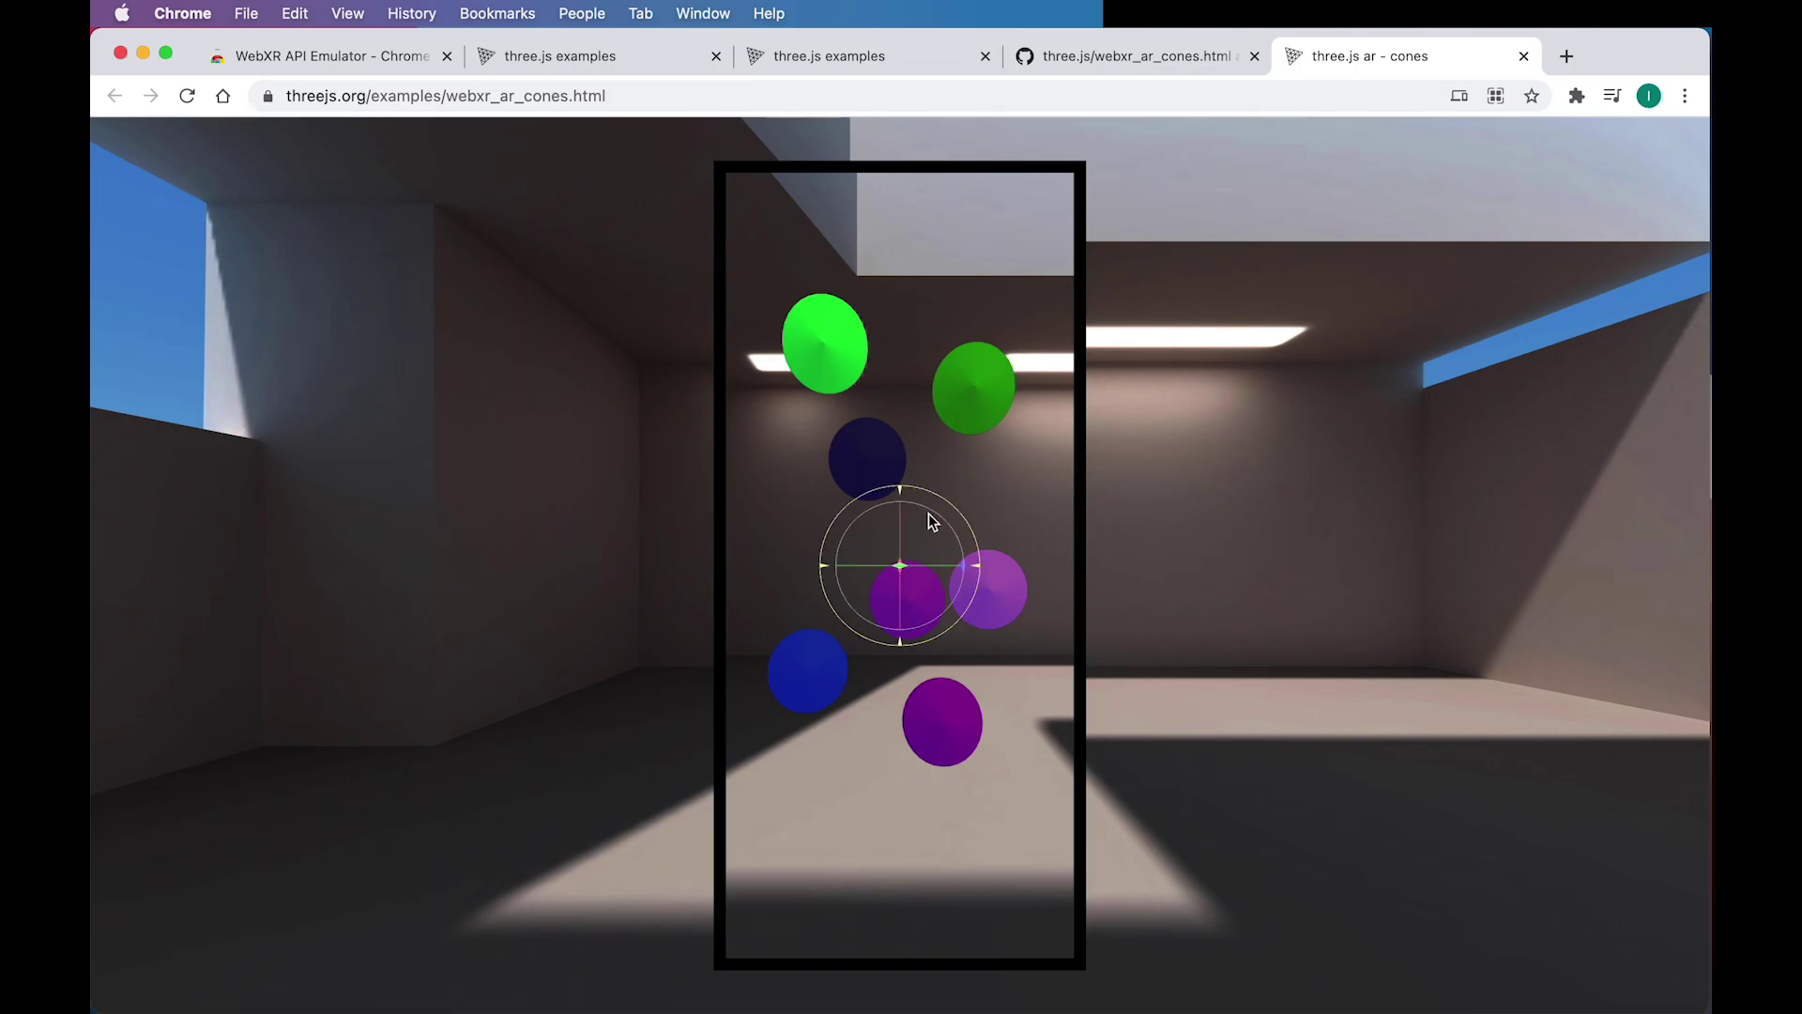
# - Search Google for 'three js' in a new tab and open the threejs.org homepage
pyautogui.click(1567, 56)
pyautogui.write('three js')
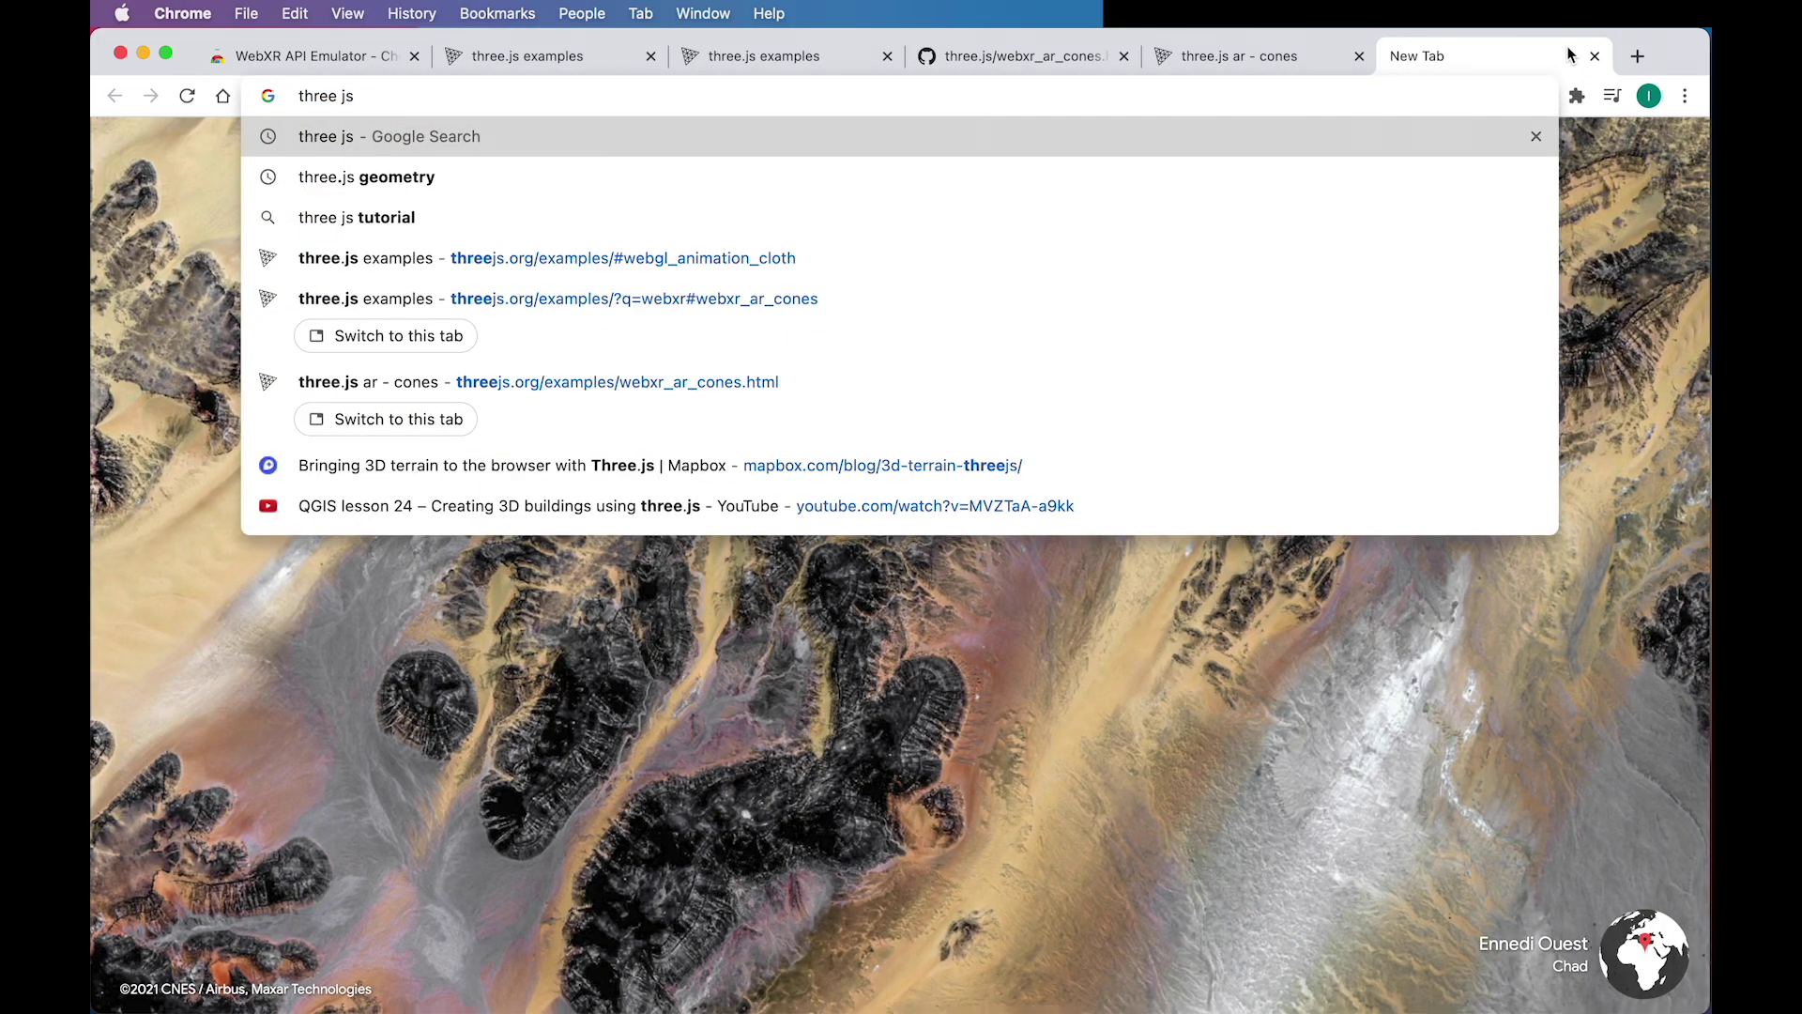
pyautogui.press('Return')
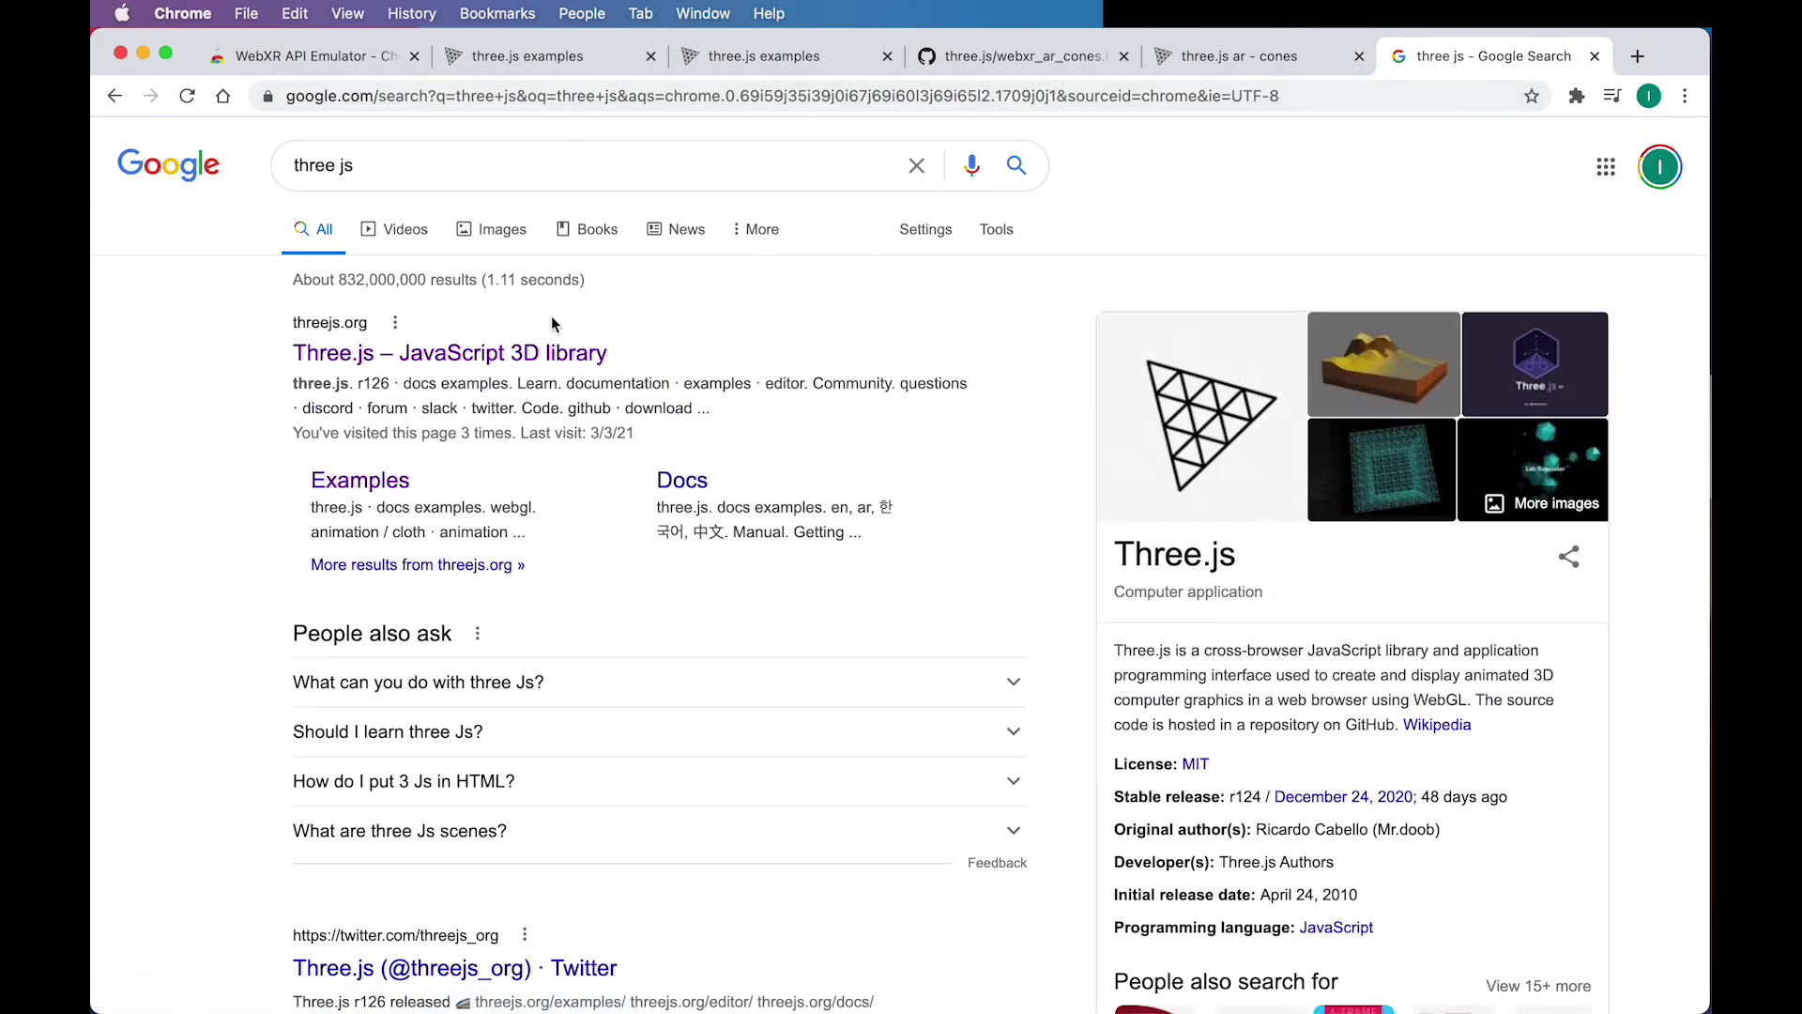
pyautogui.click(469, 357)
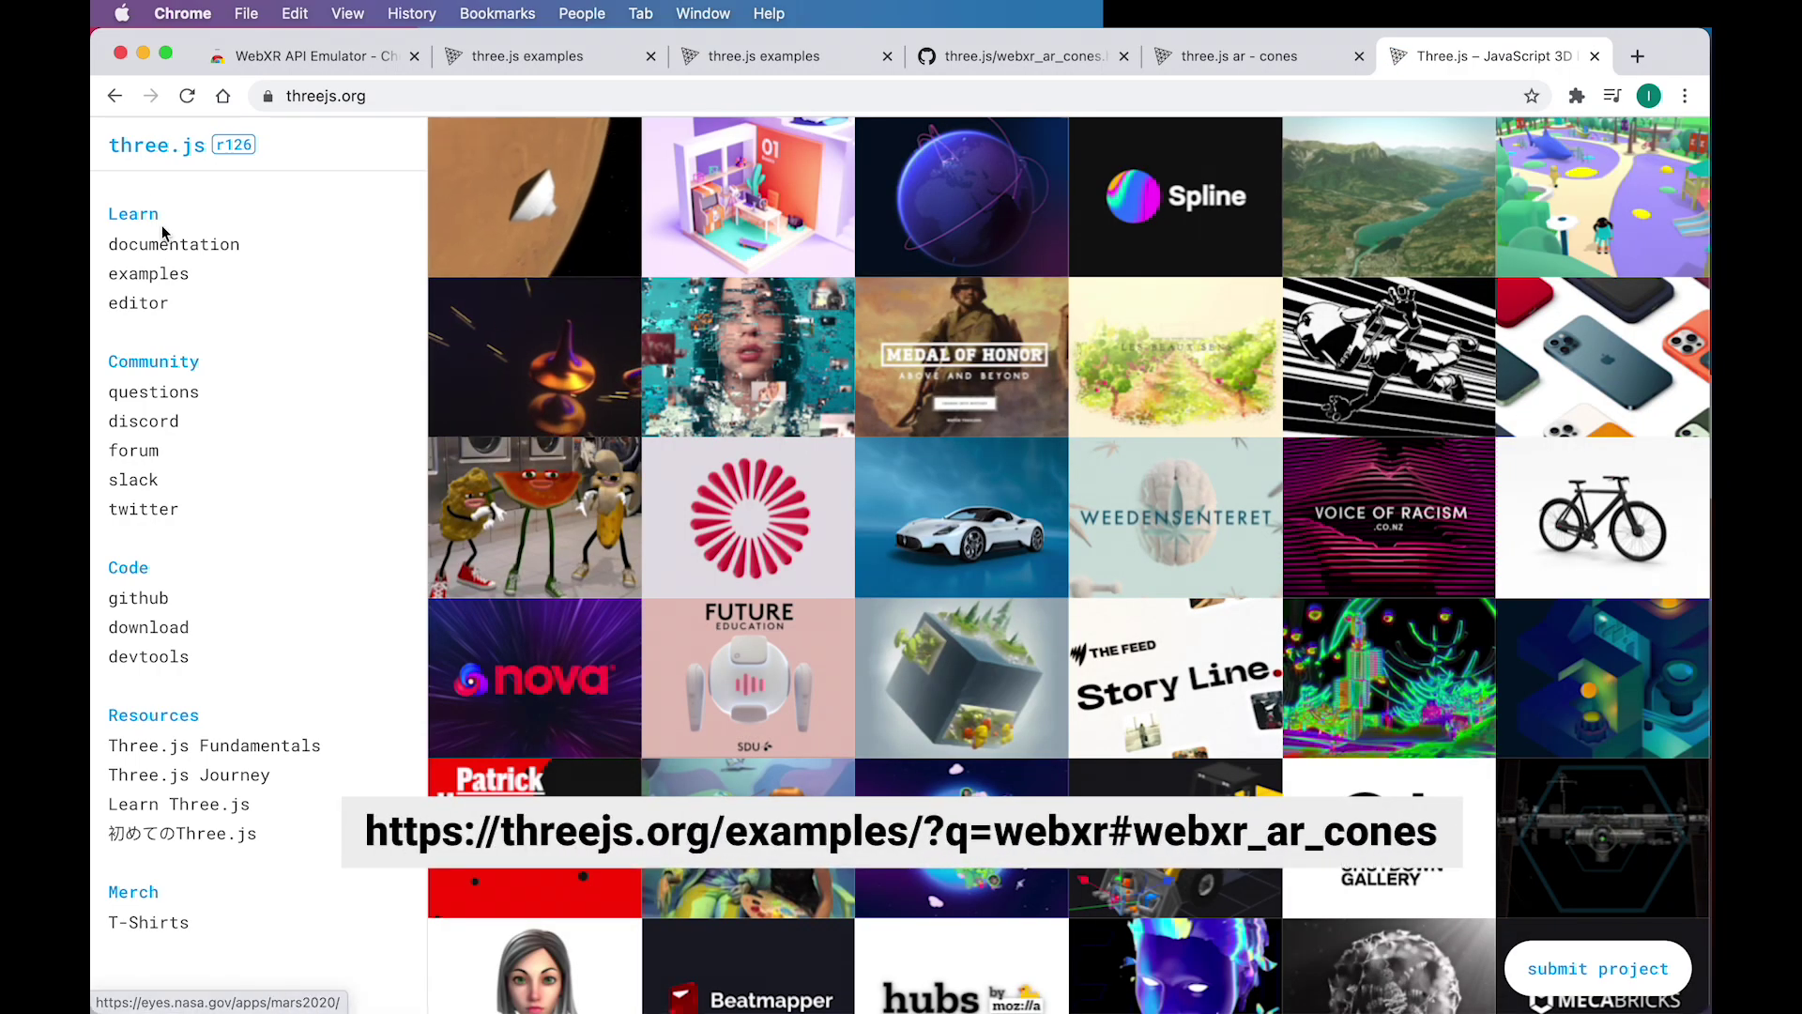
# - Filter the three.js examples gallery by 'webxr' and load the ar / cones example
pyautogui.click(153, 275)
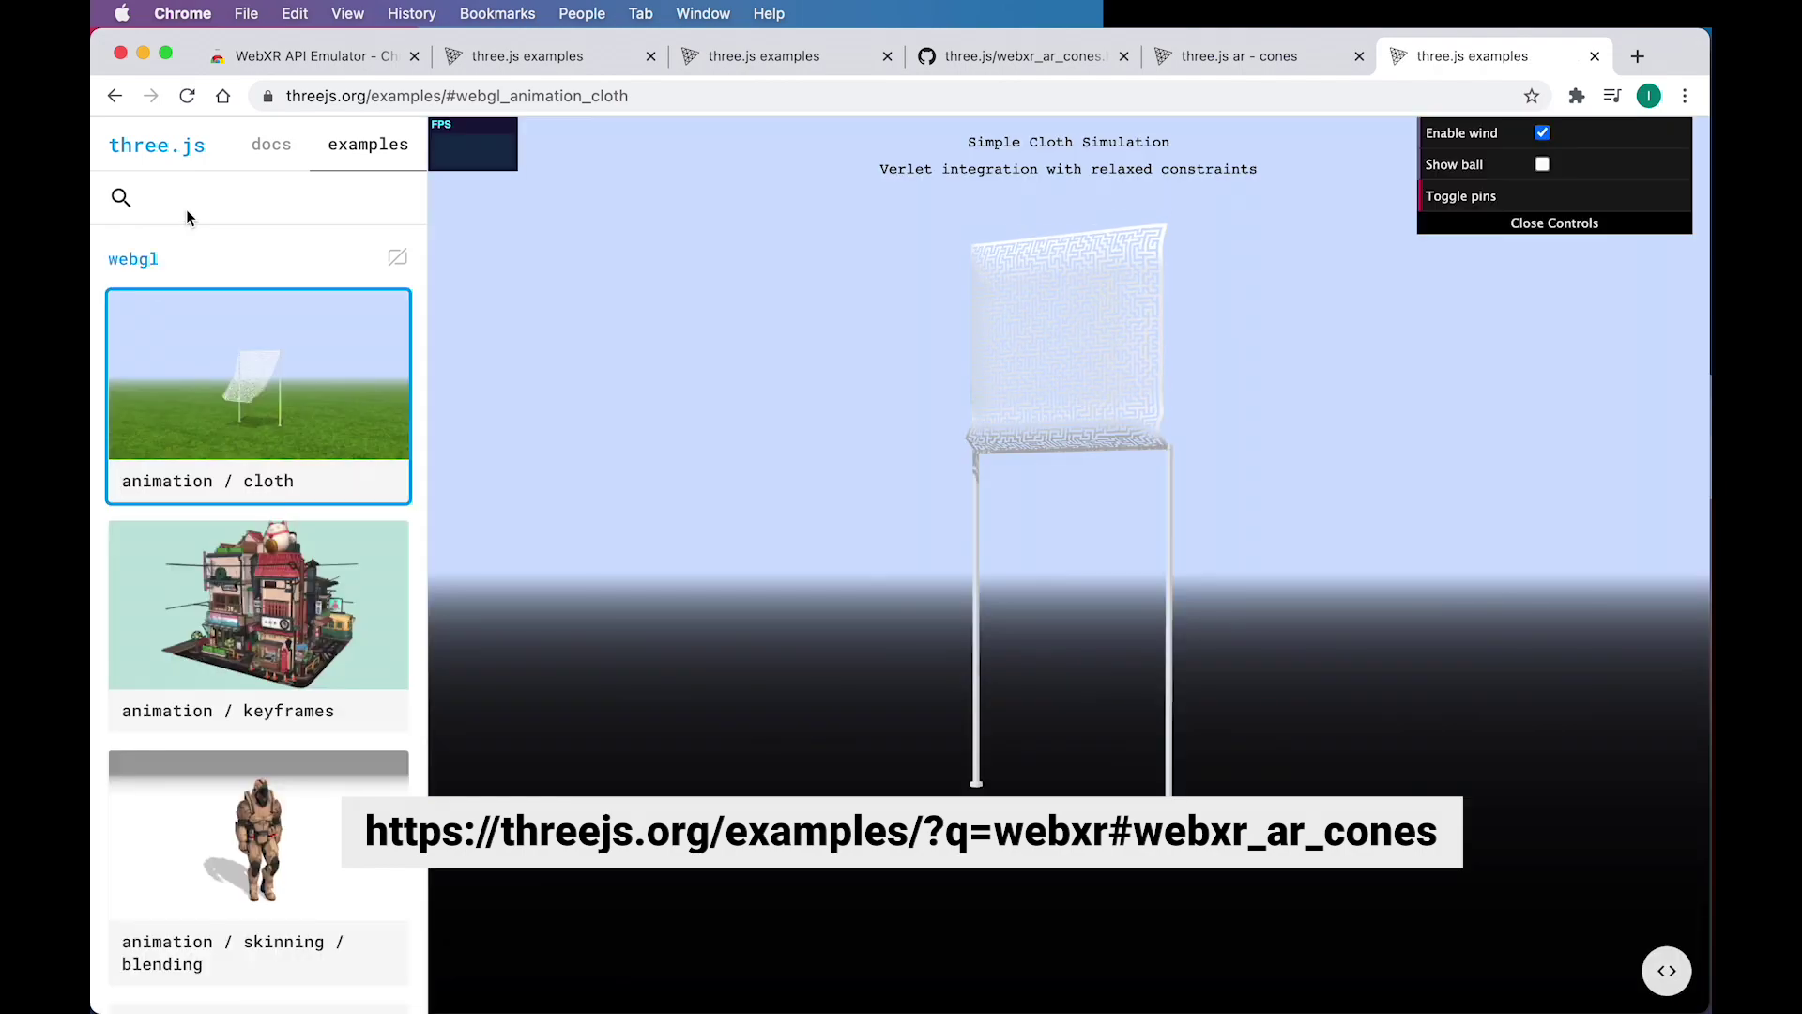
pyautogui.click(190, 199)
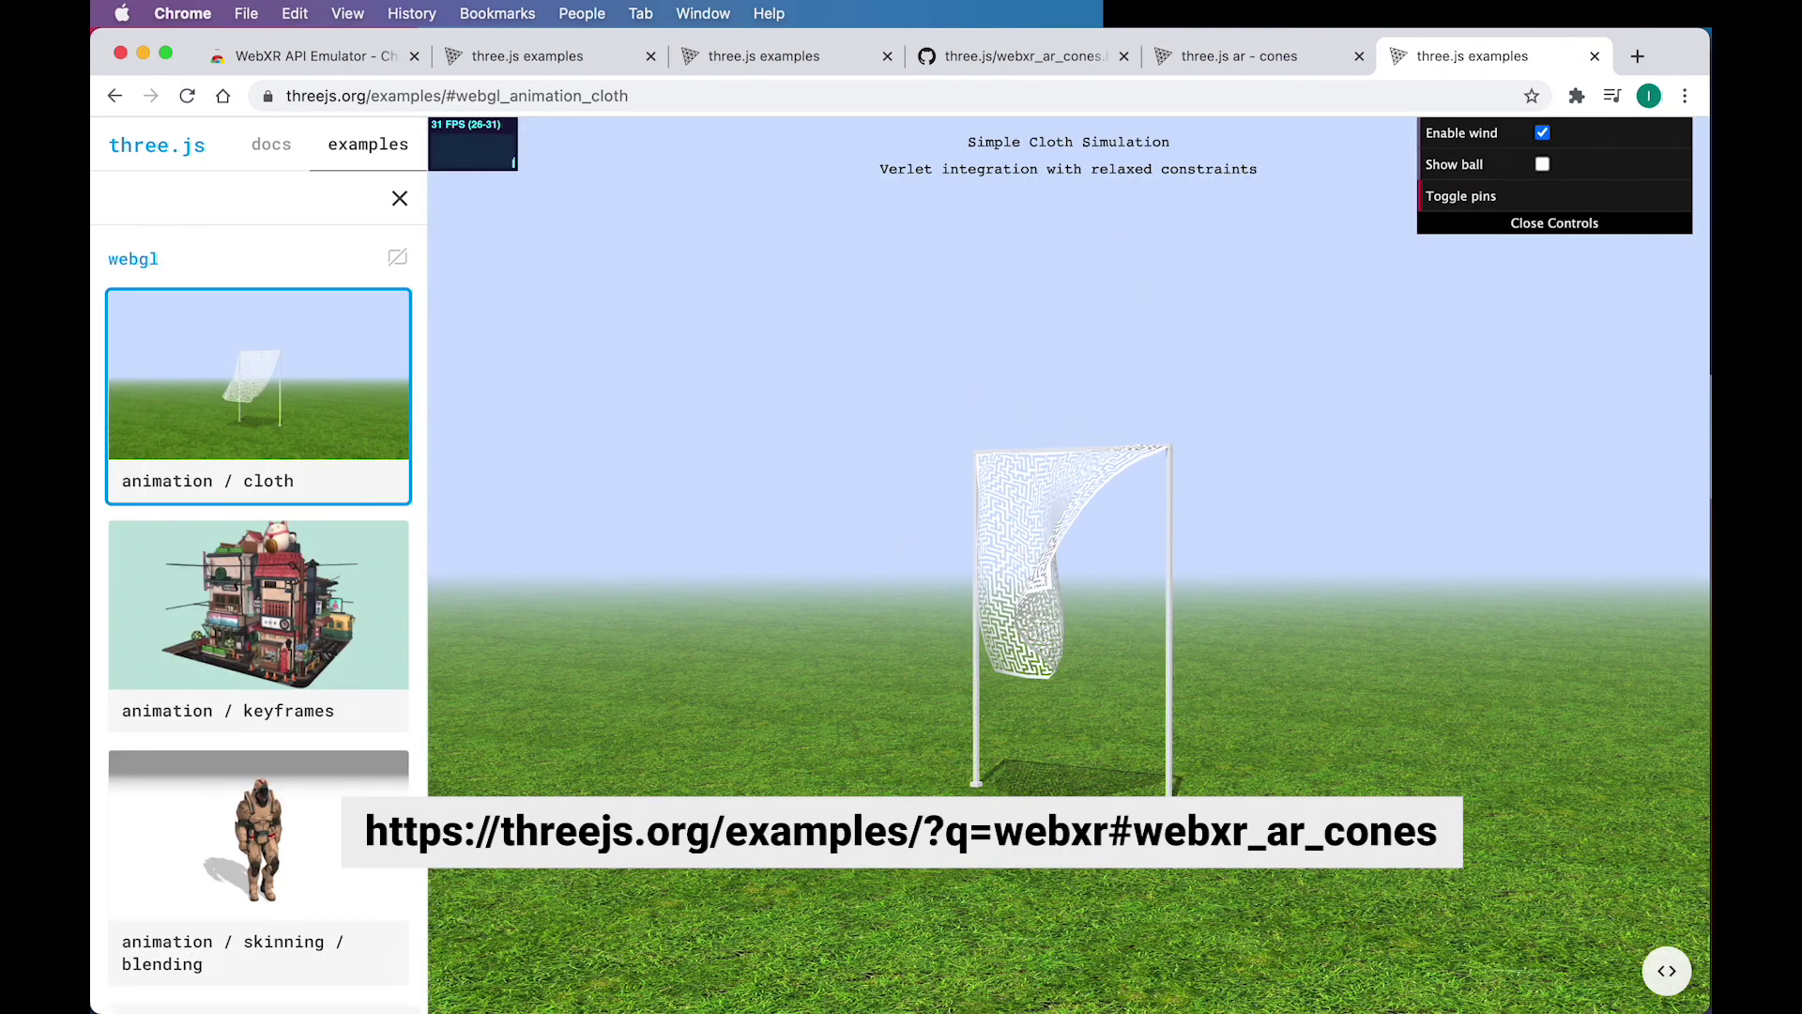
pyautogui.write('webxr')
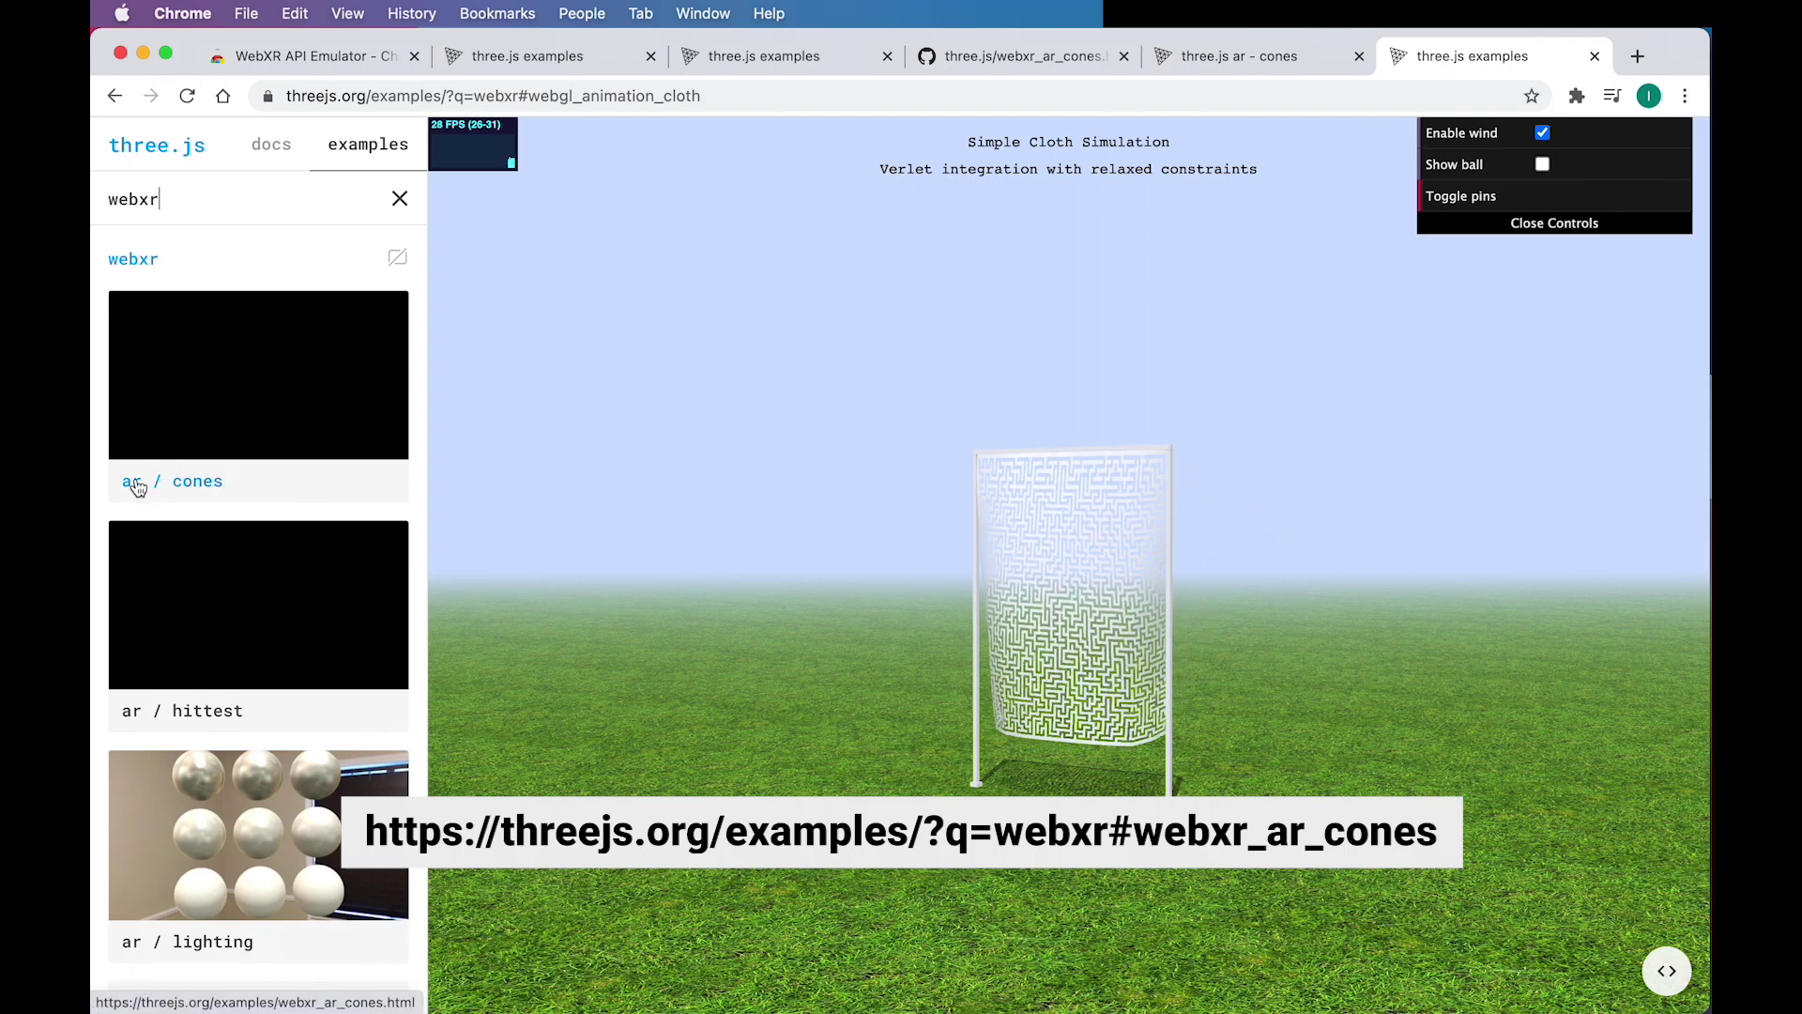
pyautogui.click(252, 400)
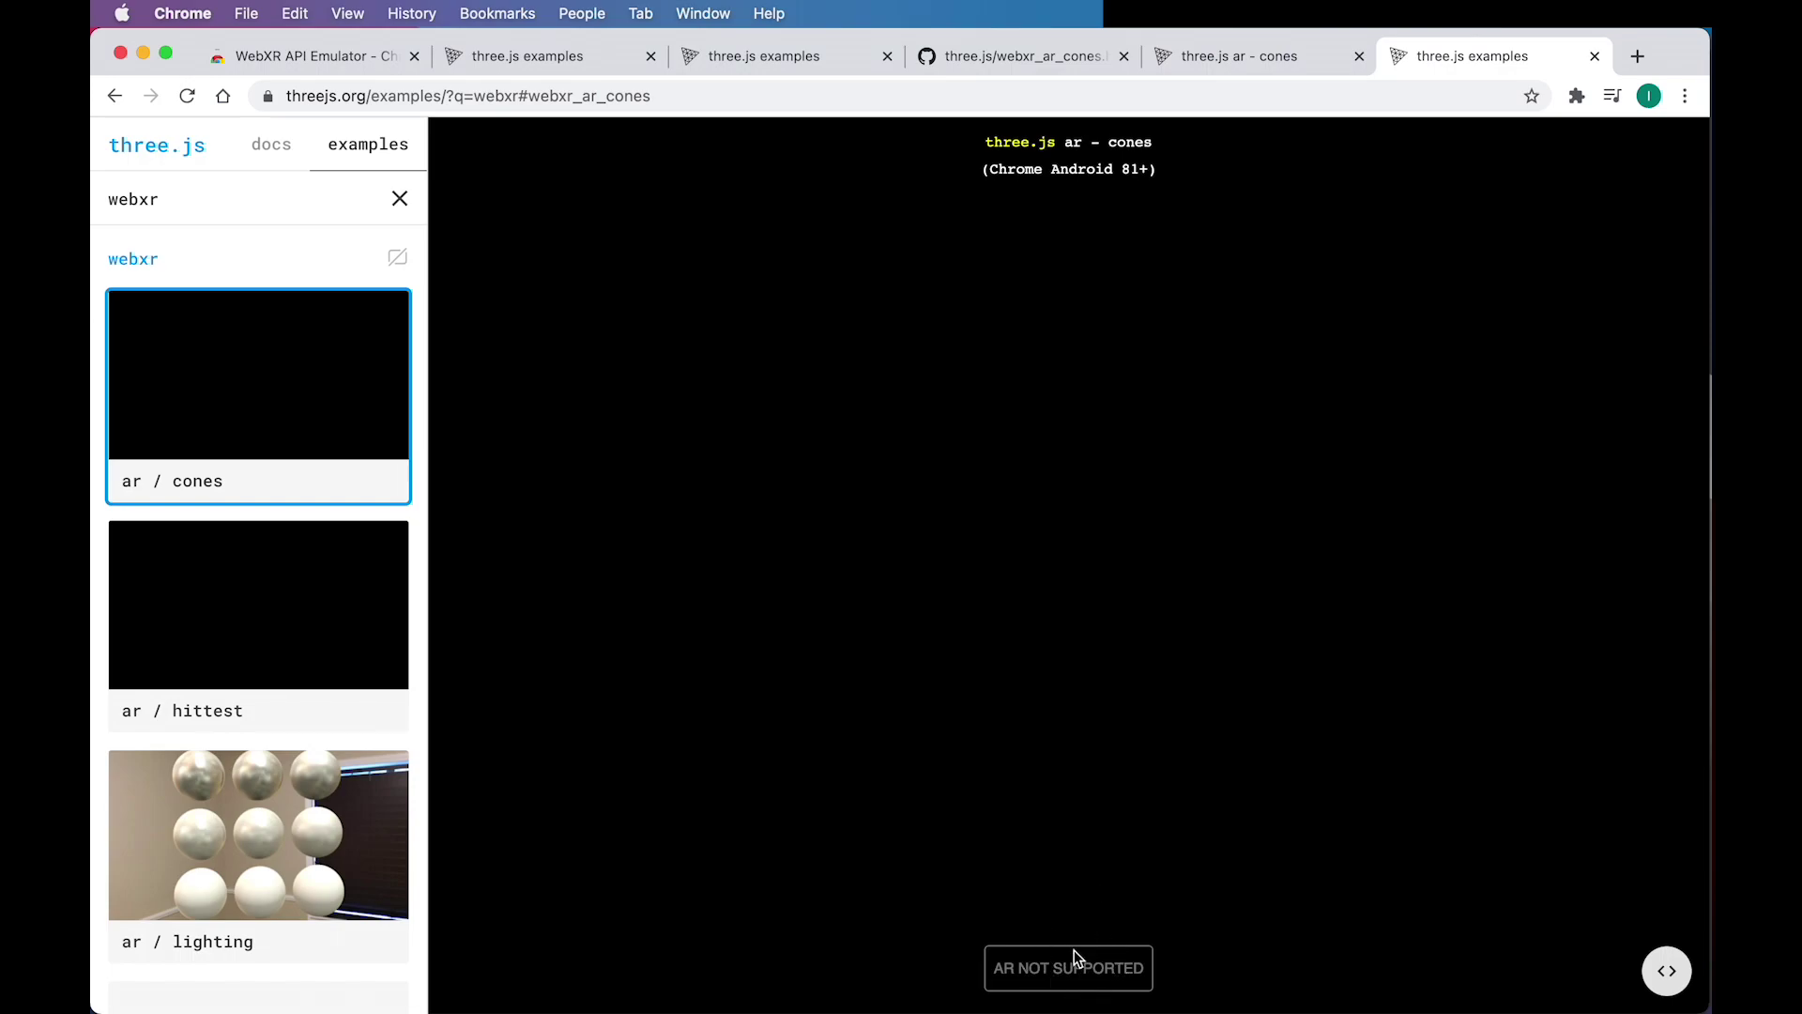
# - Go to the WebXR API Emulator store tab and select its address and title
pyautogui.click(386, 65)
pyautogui.click(433, 98)
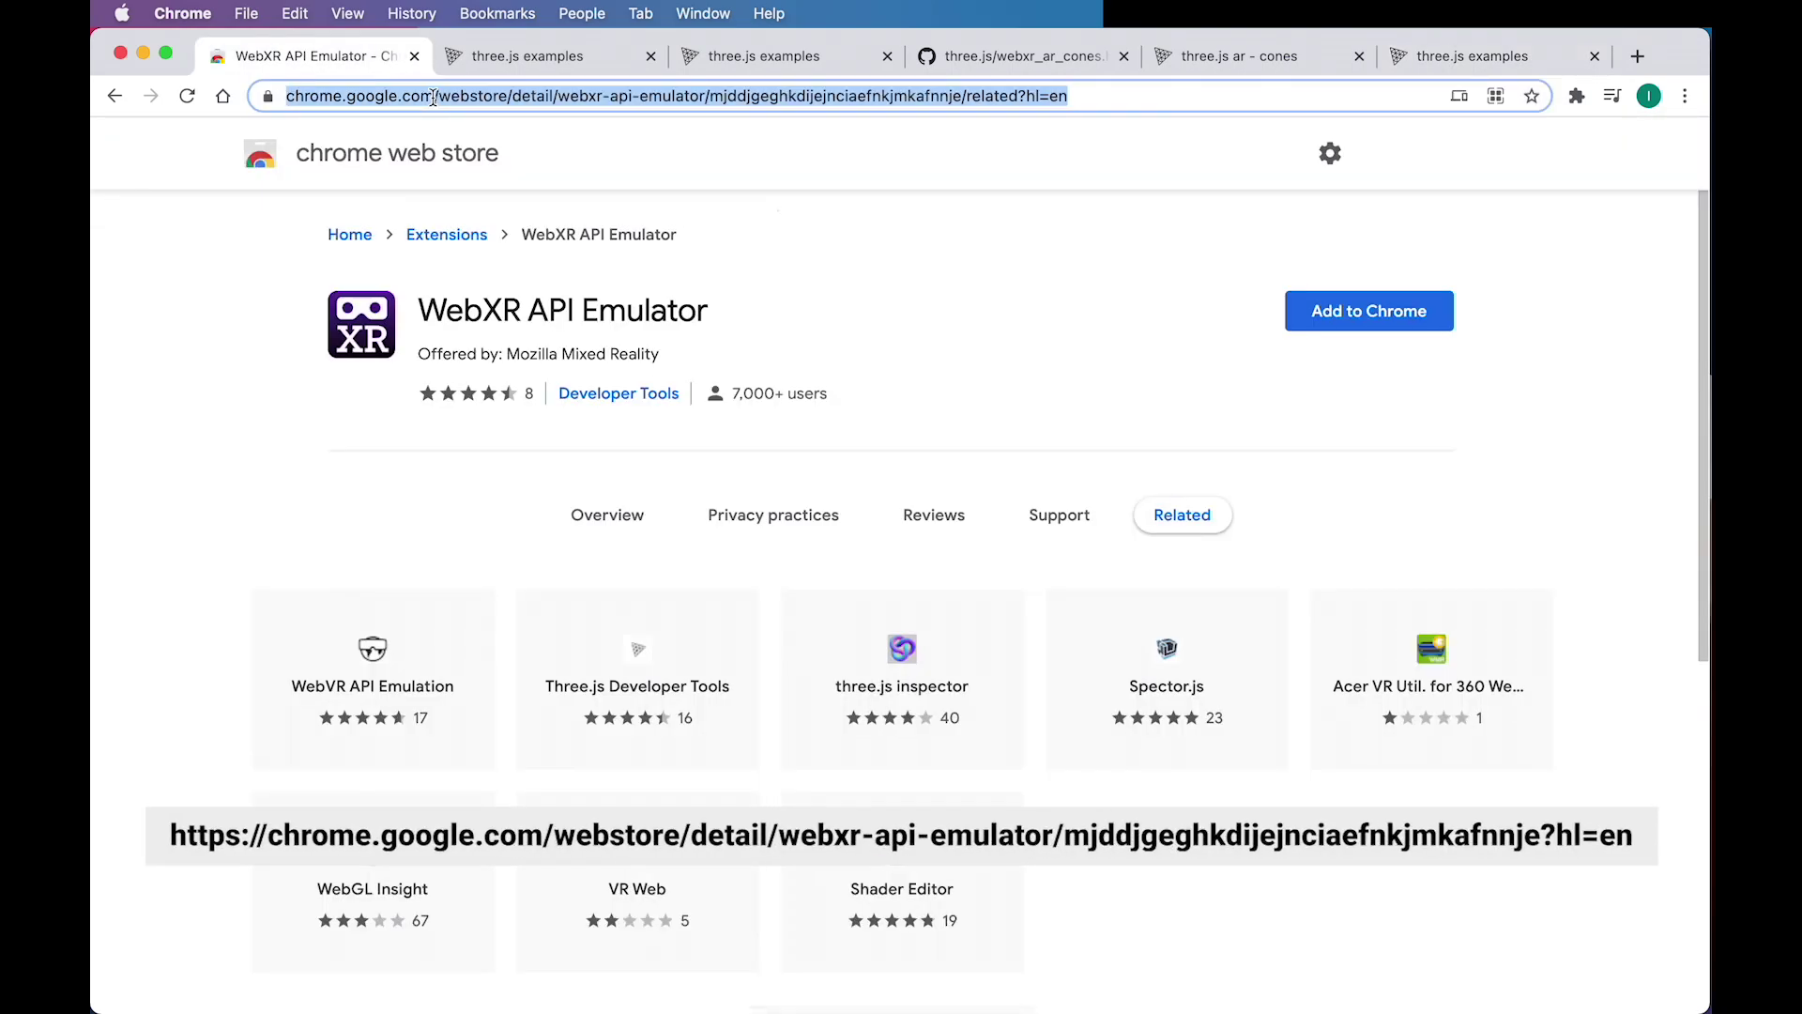
pyautogui.moveTo(421, 309); pyautogui.dragTo(698, 315)
pyautogui.tripleClick(649, 315)
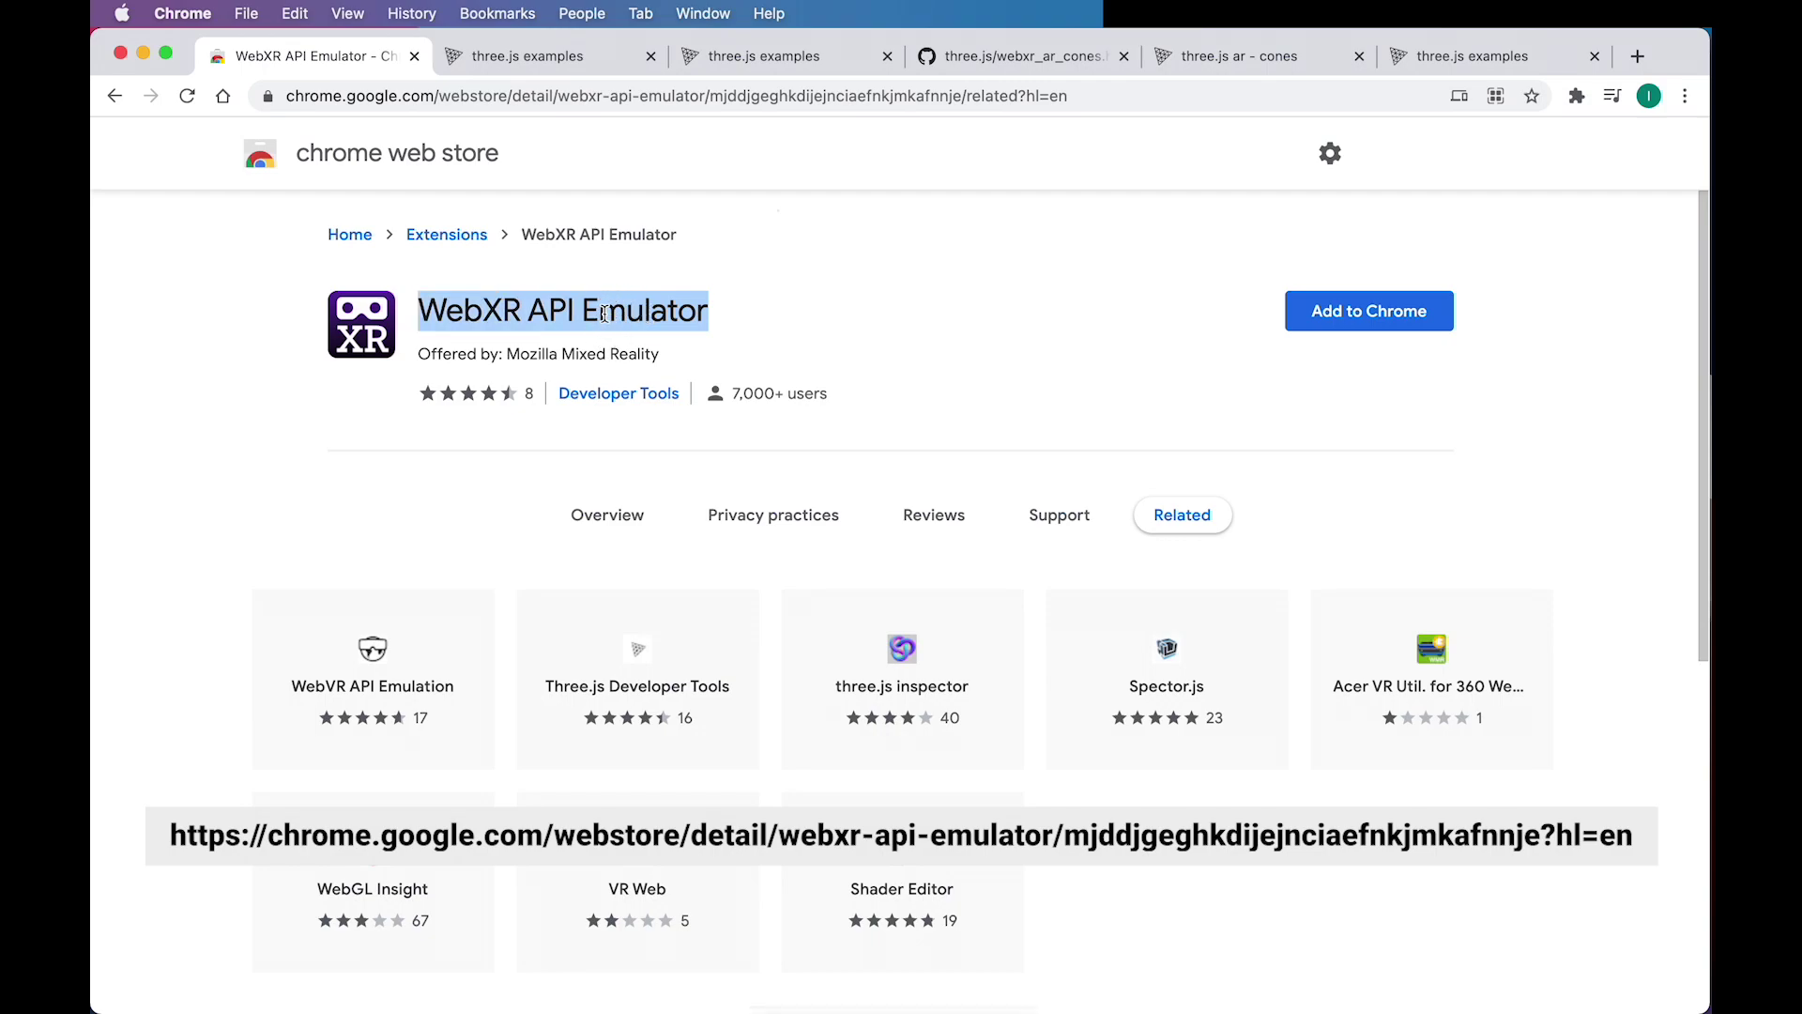
# - Search Google for 'webxr emulator chrome extension' in a new tab
pyautogui.click(1638, 56)
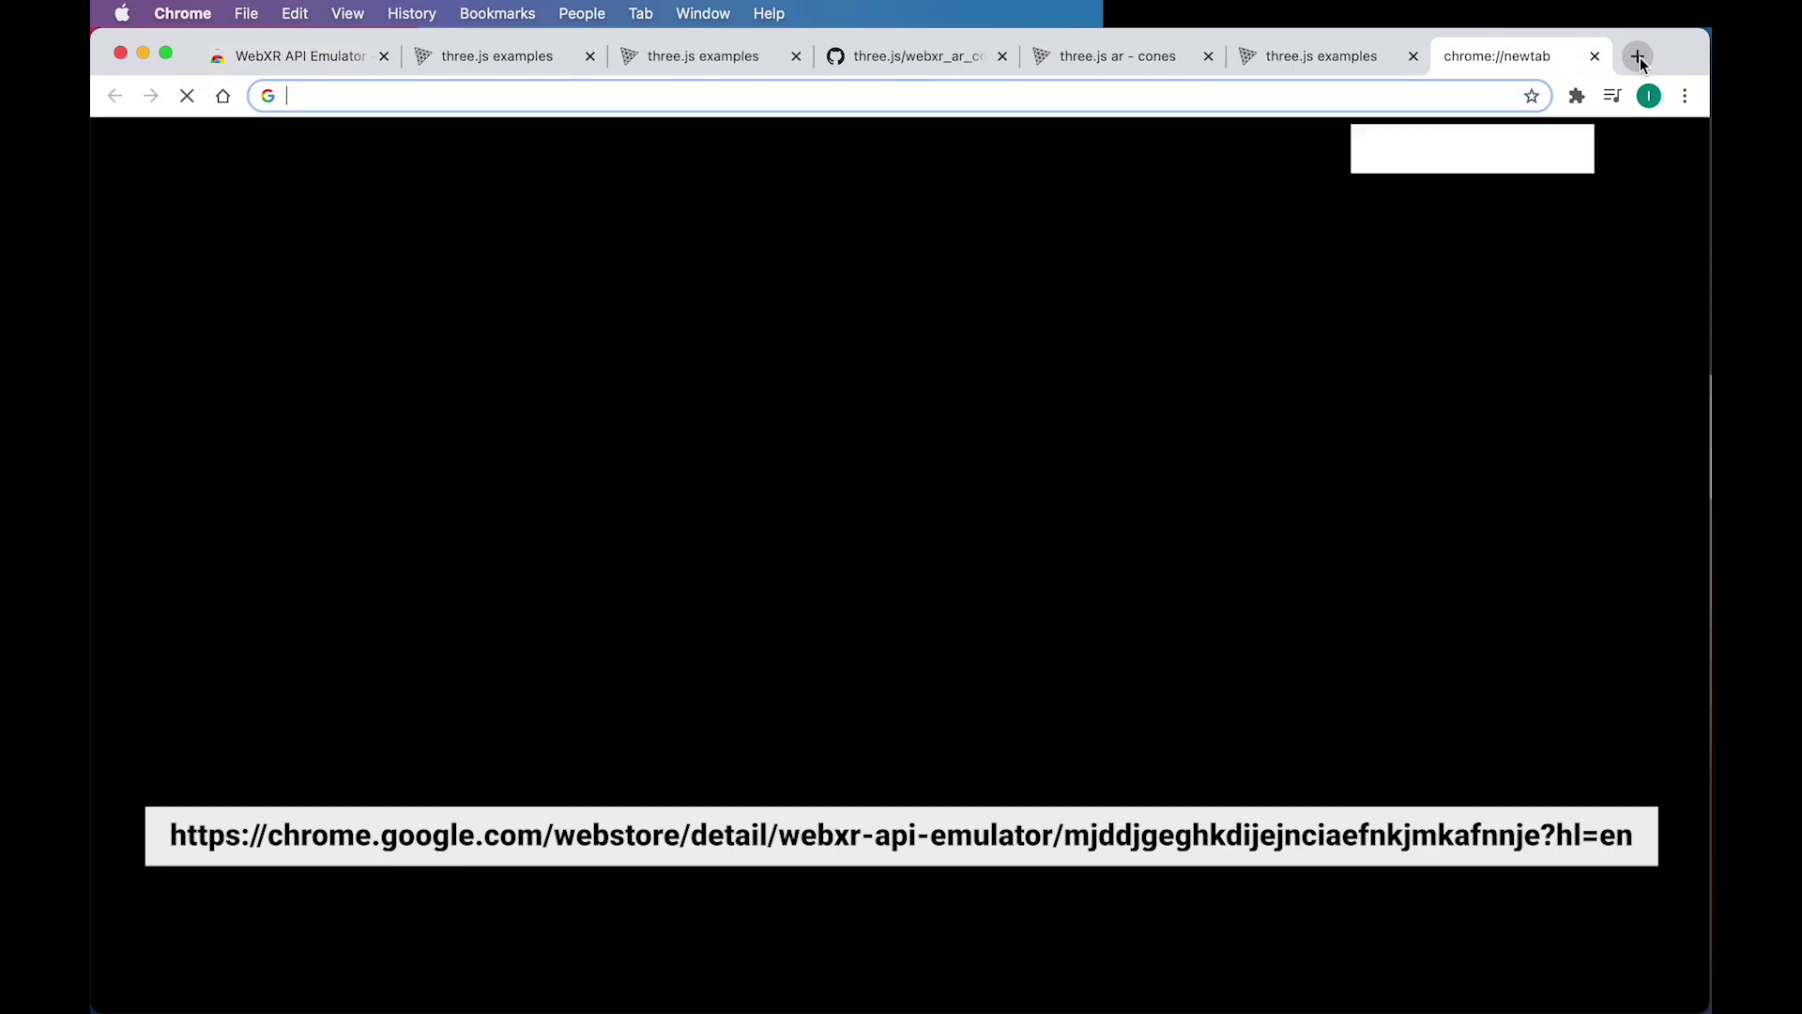
pyautogui.write('webxr ')
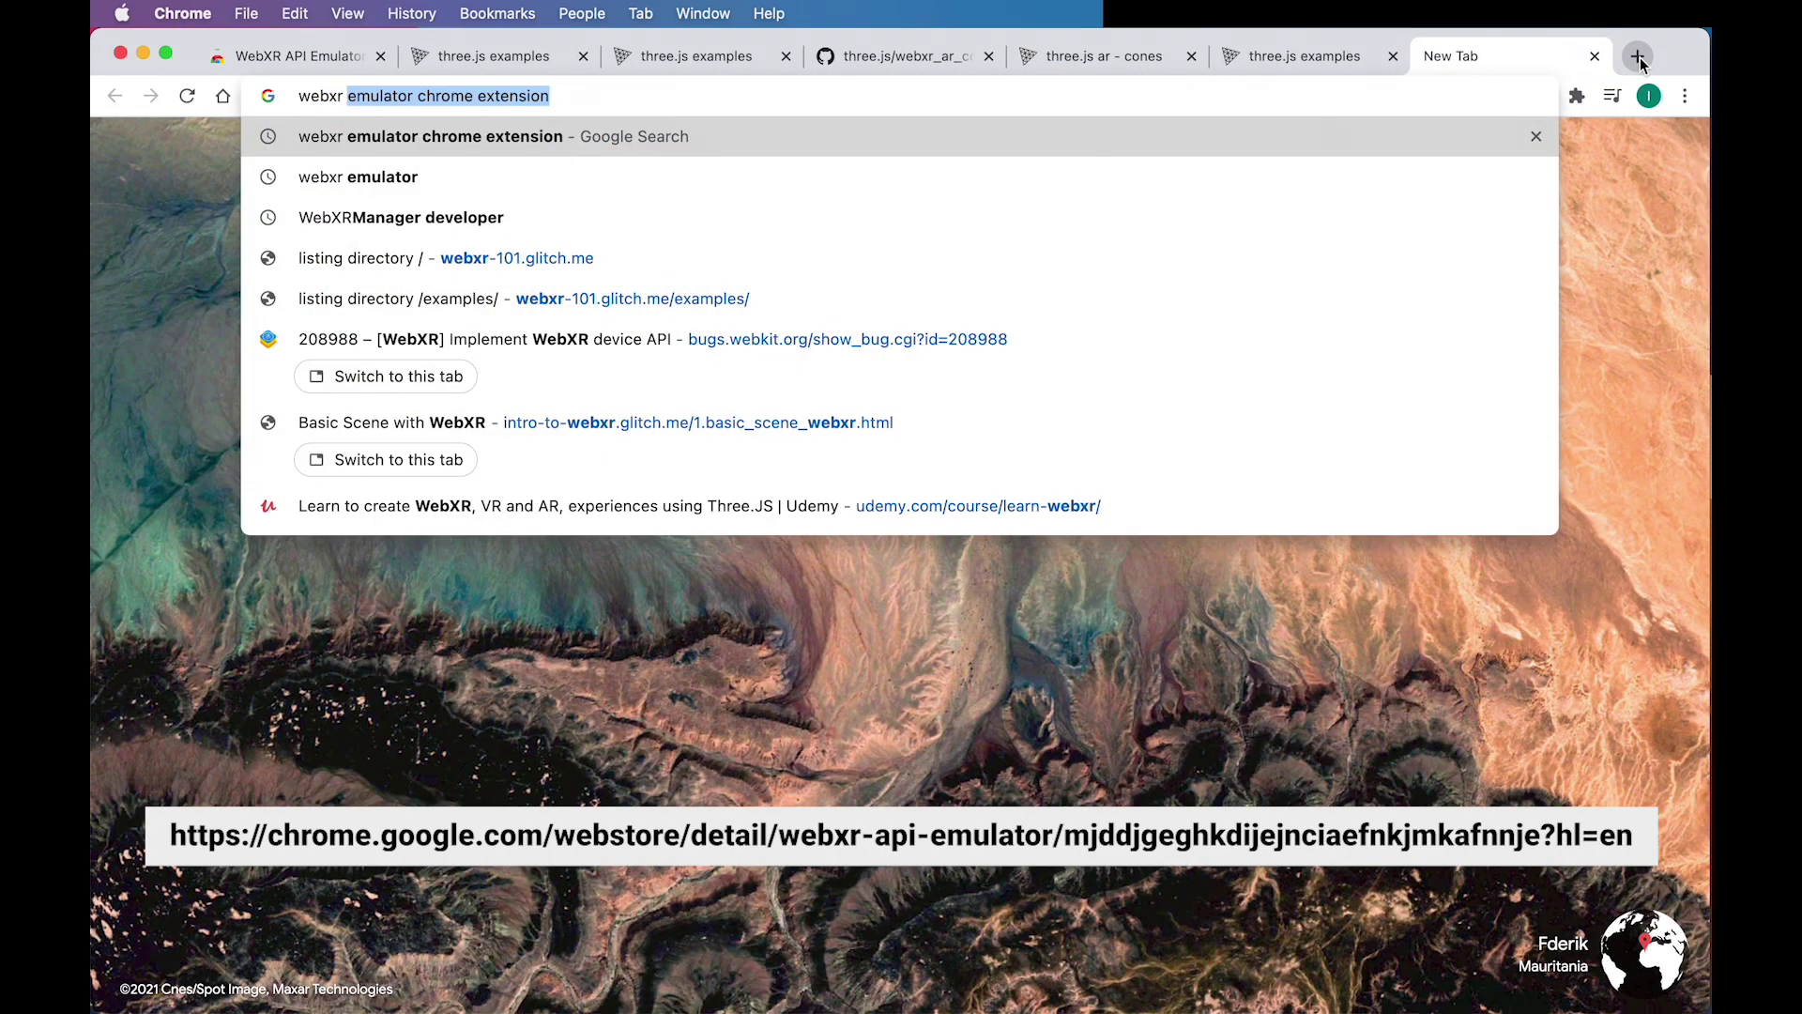
pyautogui.write('emulator ')
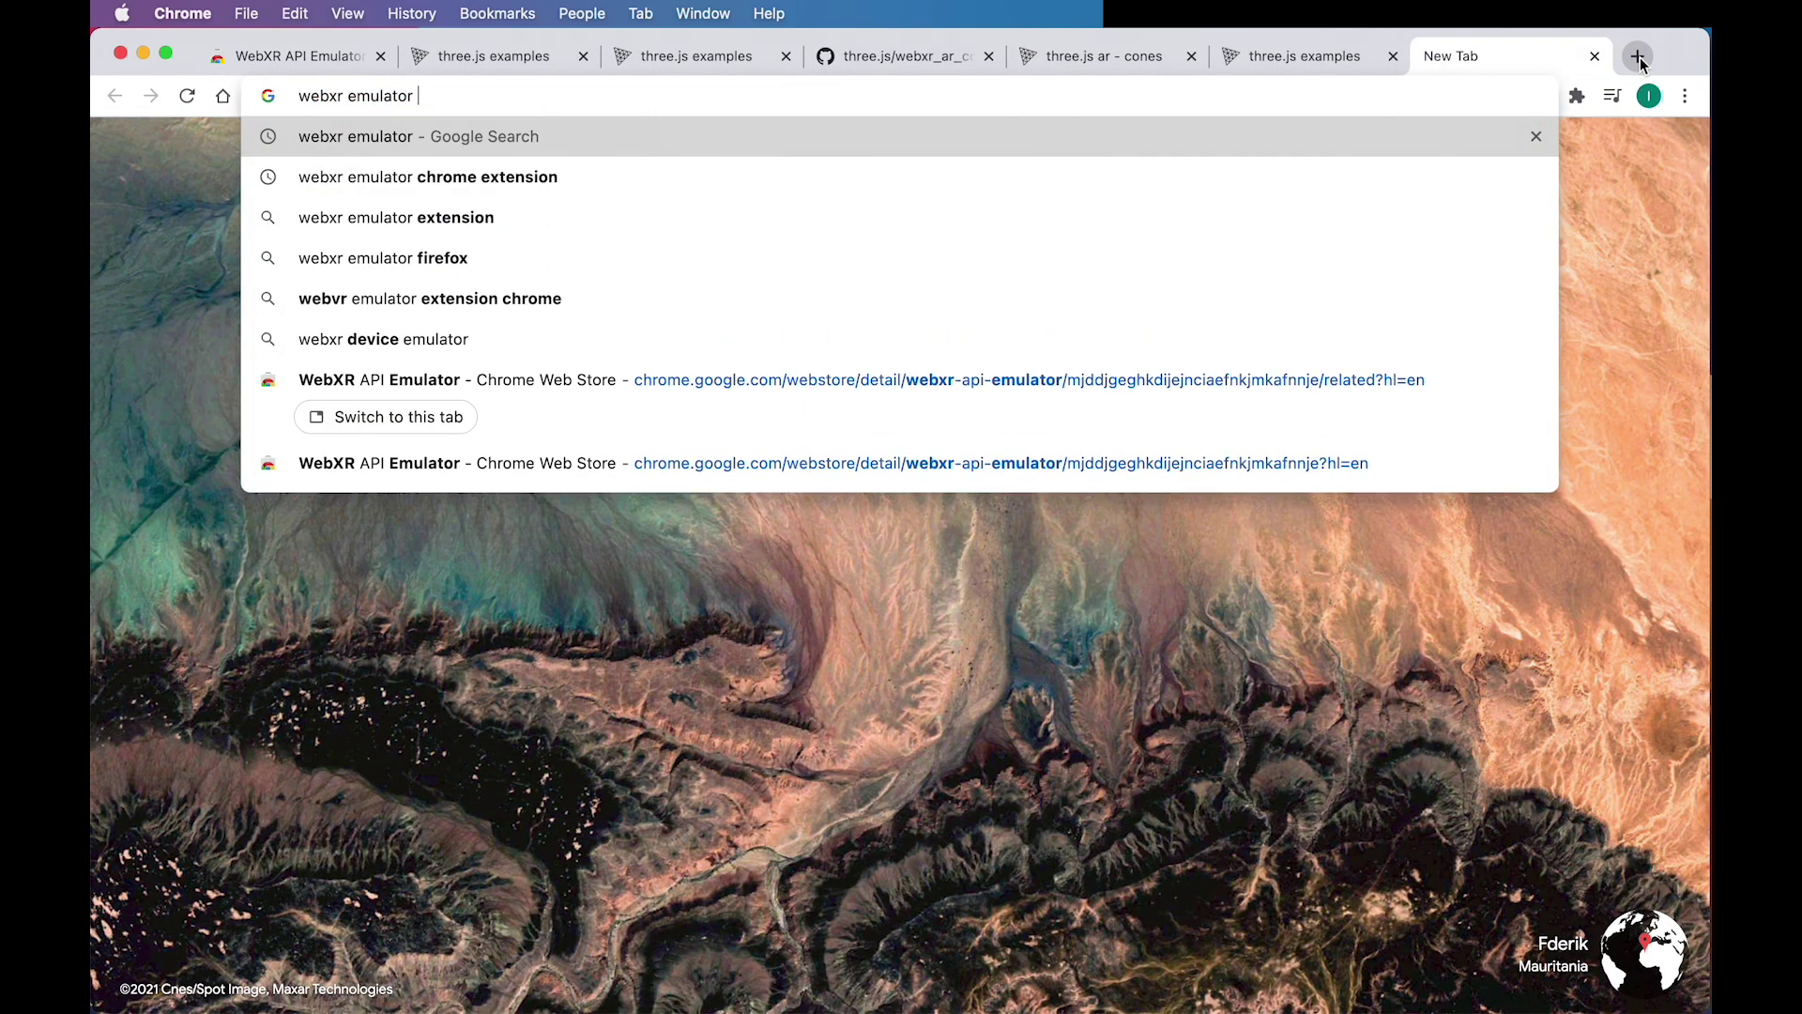
pyautogui.write('chrome extension')
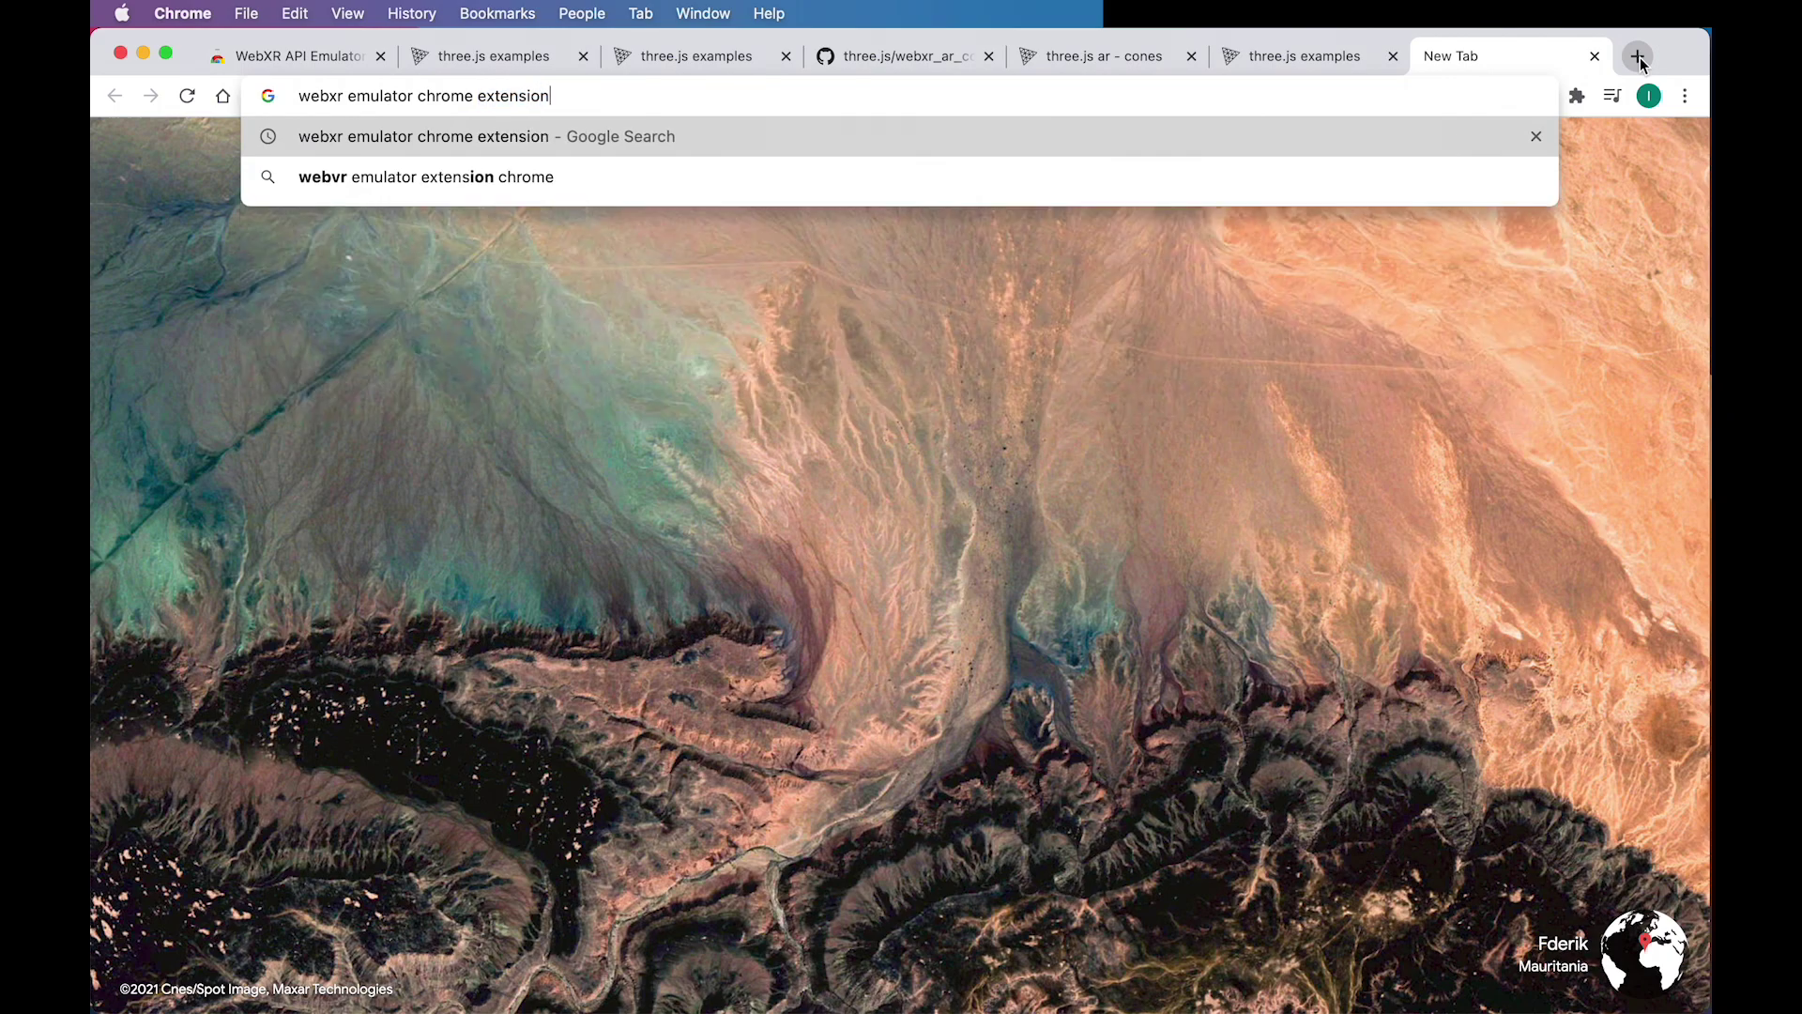
pyautogui.press('Return')
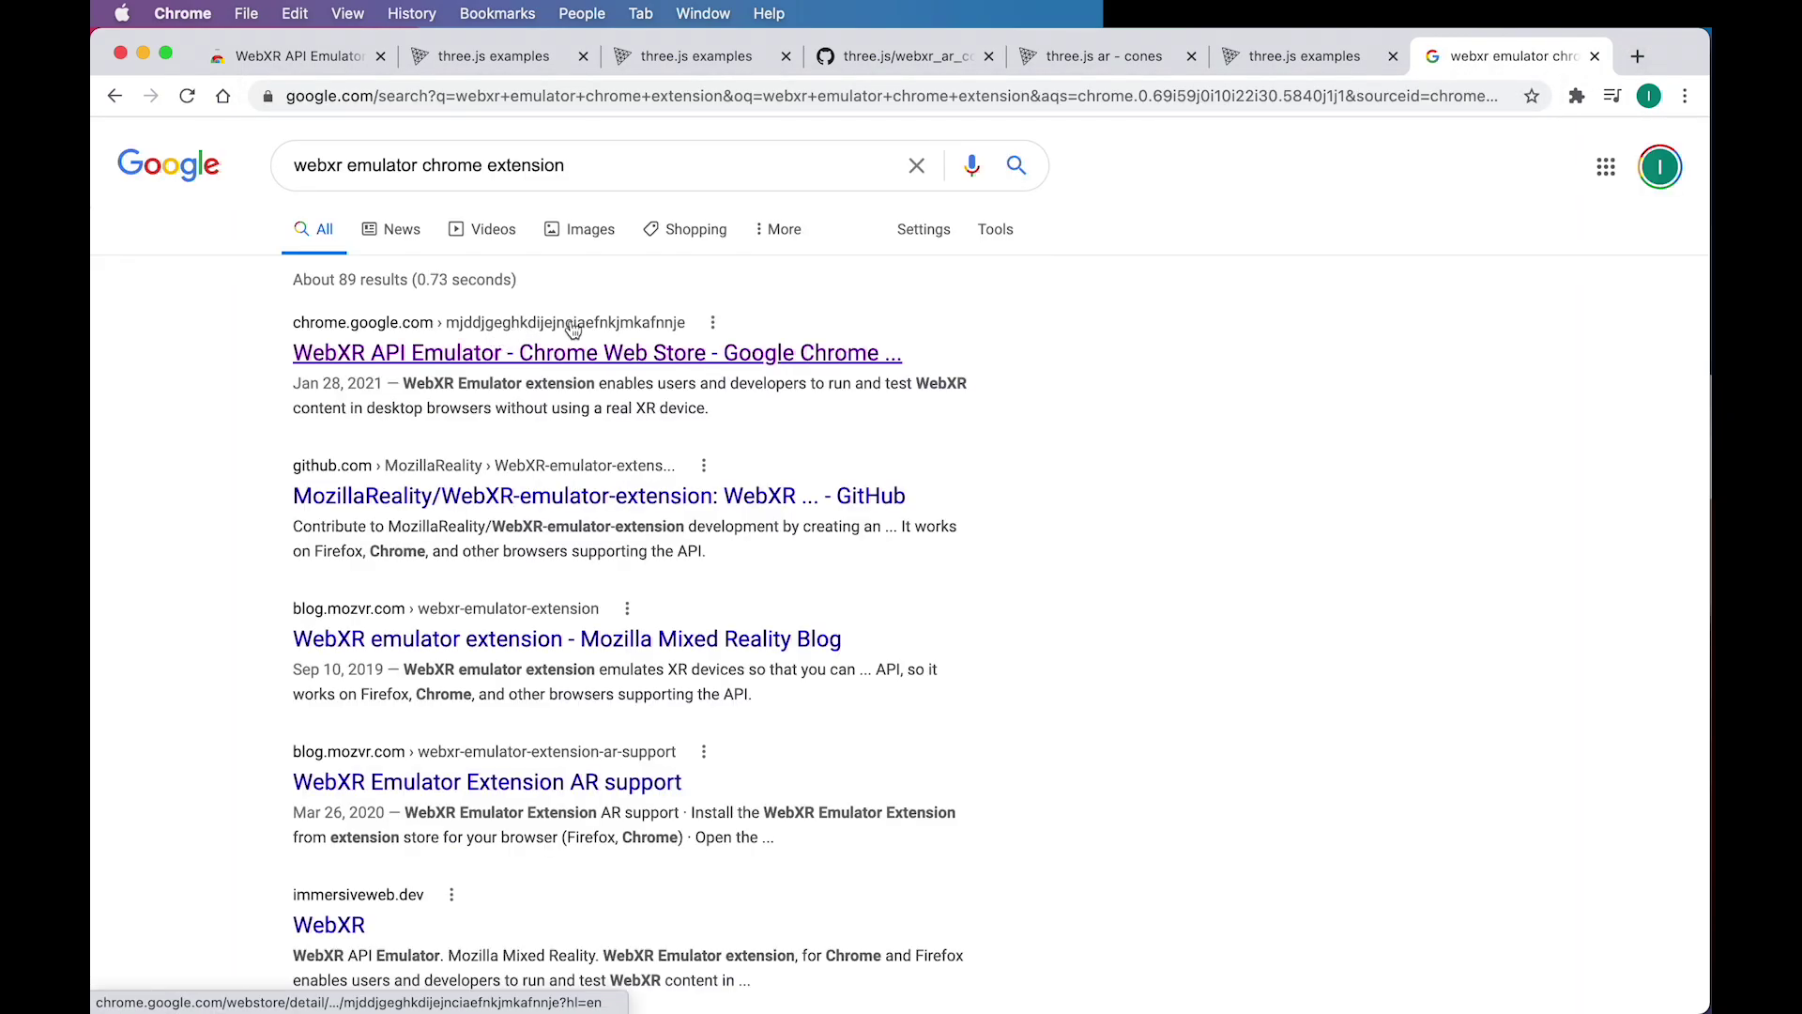
# - Open the WebXR API Emulator Chrome Web Store listing and highlight its title
pyautogui.click(502, 354)
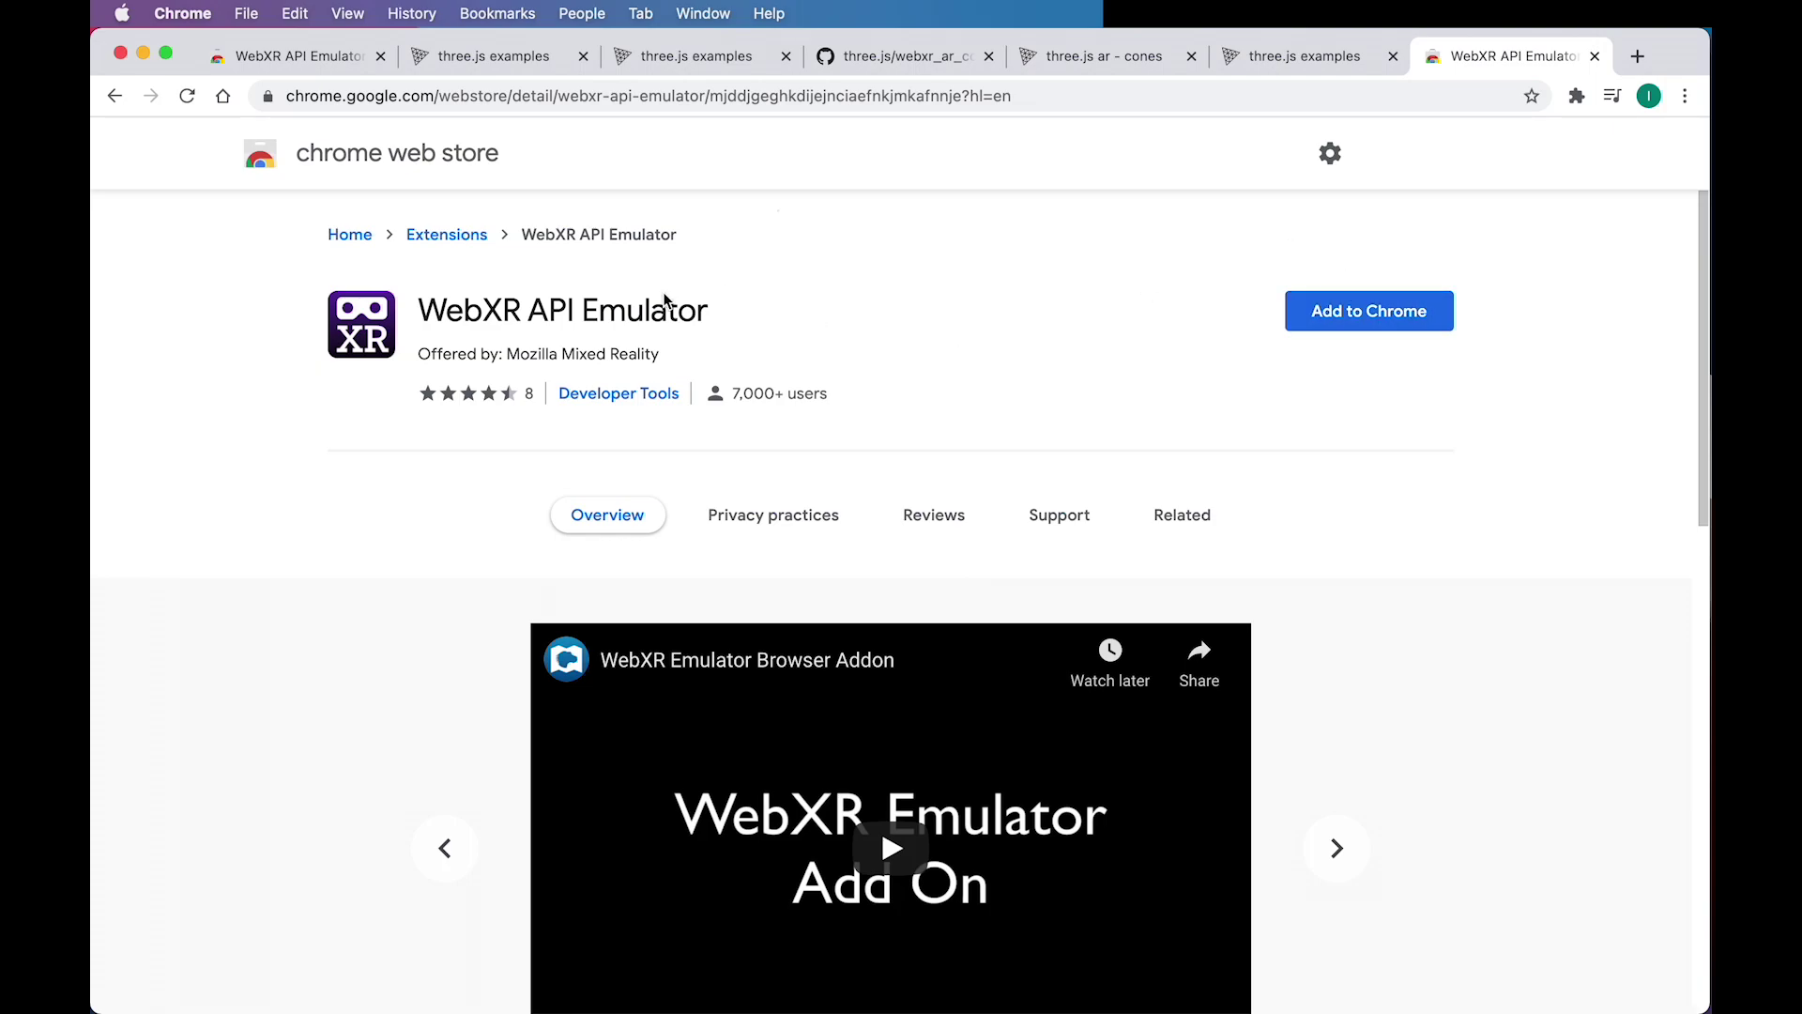
pyautogui.tripleClick(633, 302)
pyautogui.tripleClick(583, 312)
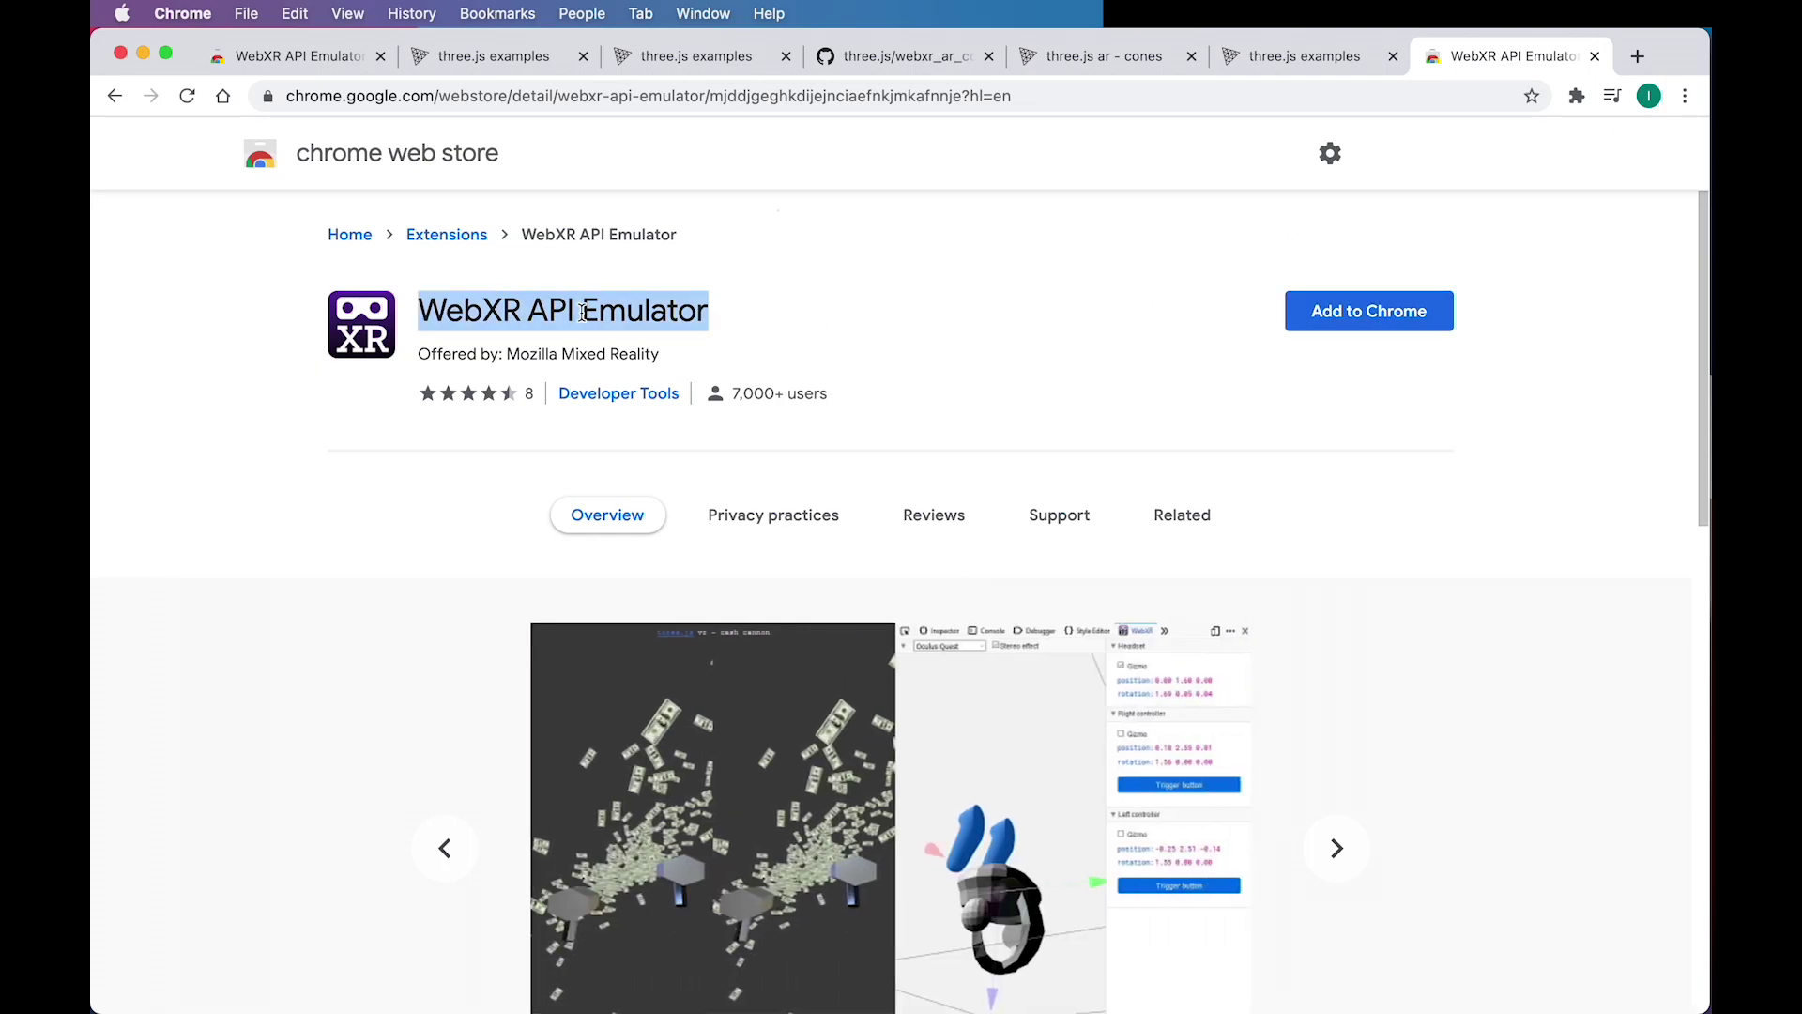
pyautogui.click(749, 312)
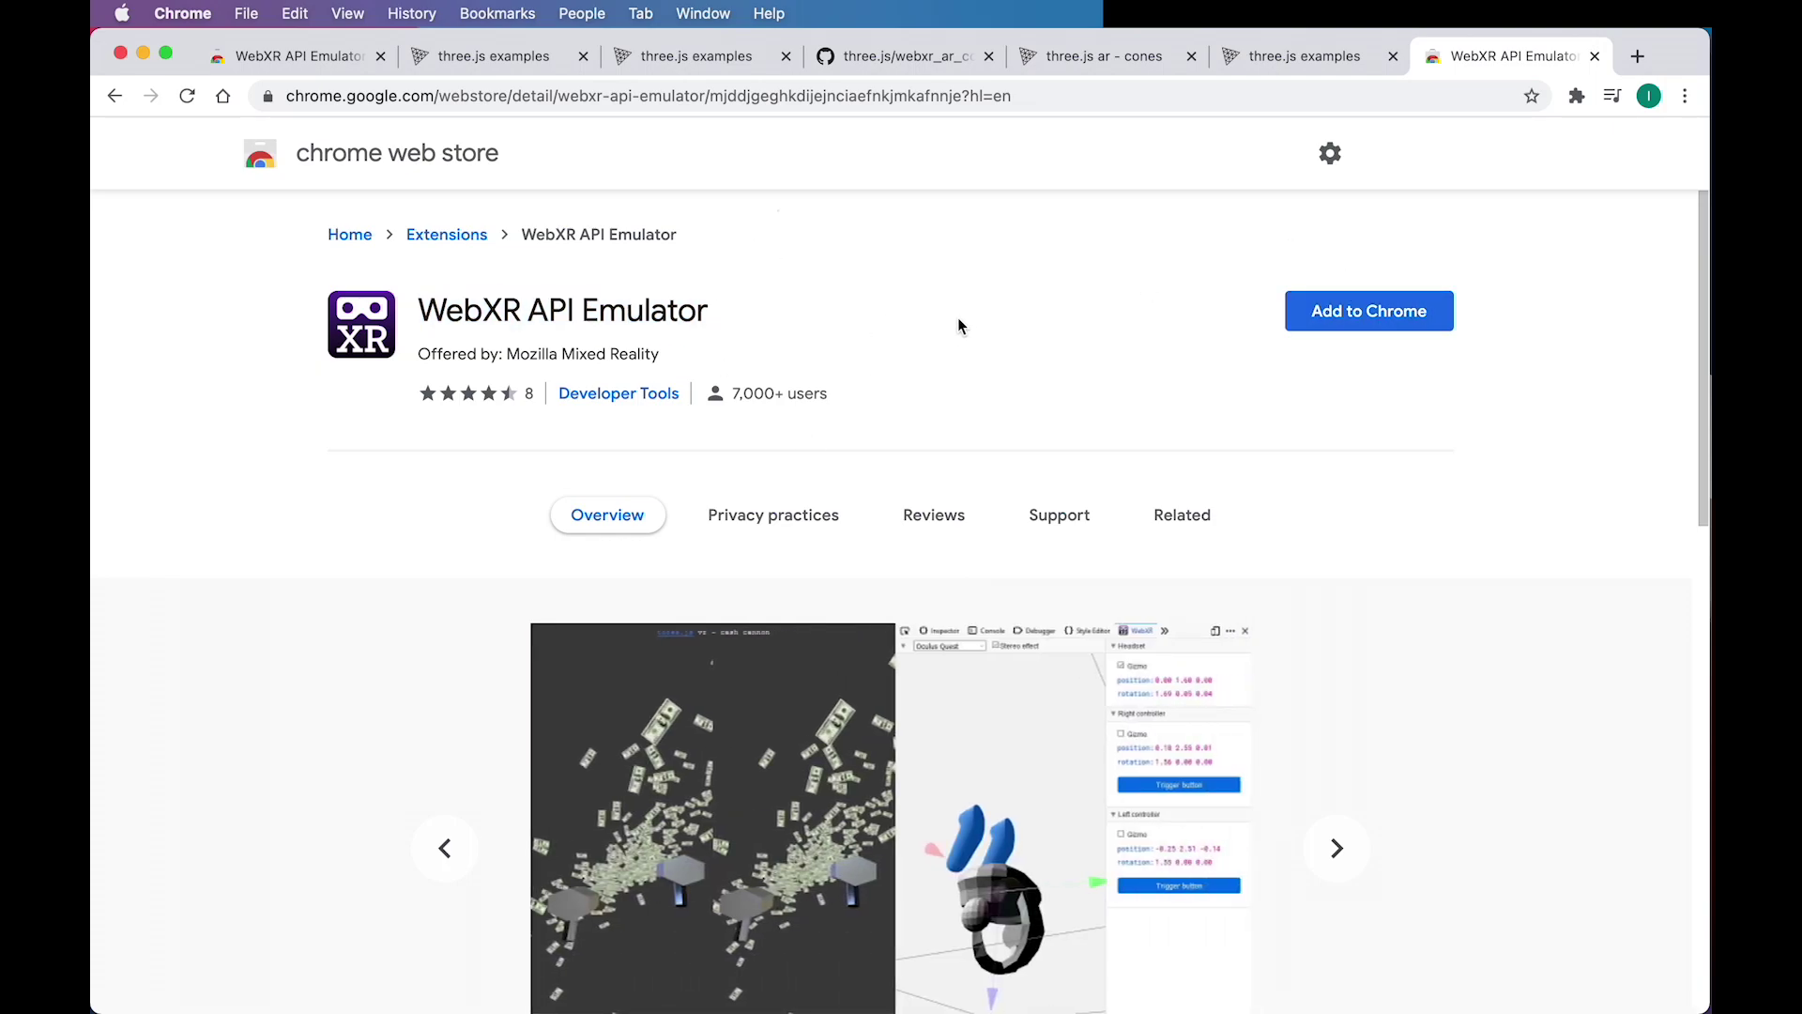
# - Add the WebXR API Emulator extension to Chrome and dismiss the added notice
pyautogui.click(1327, 319)
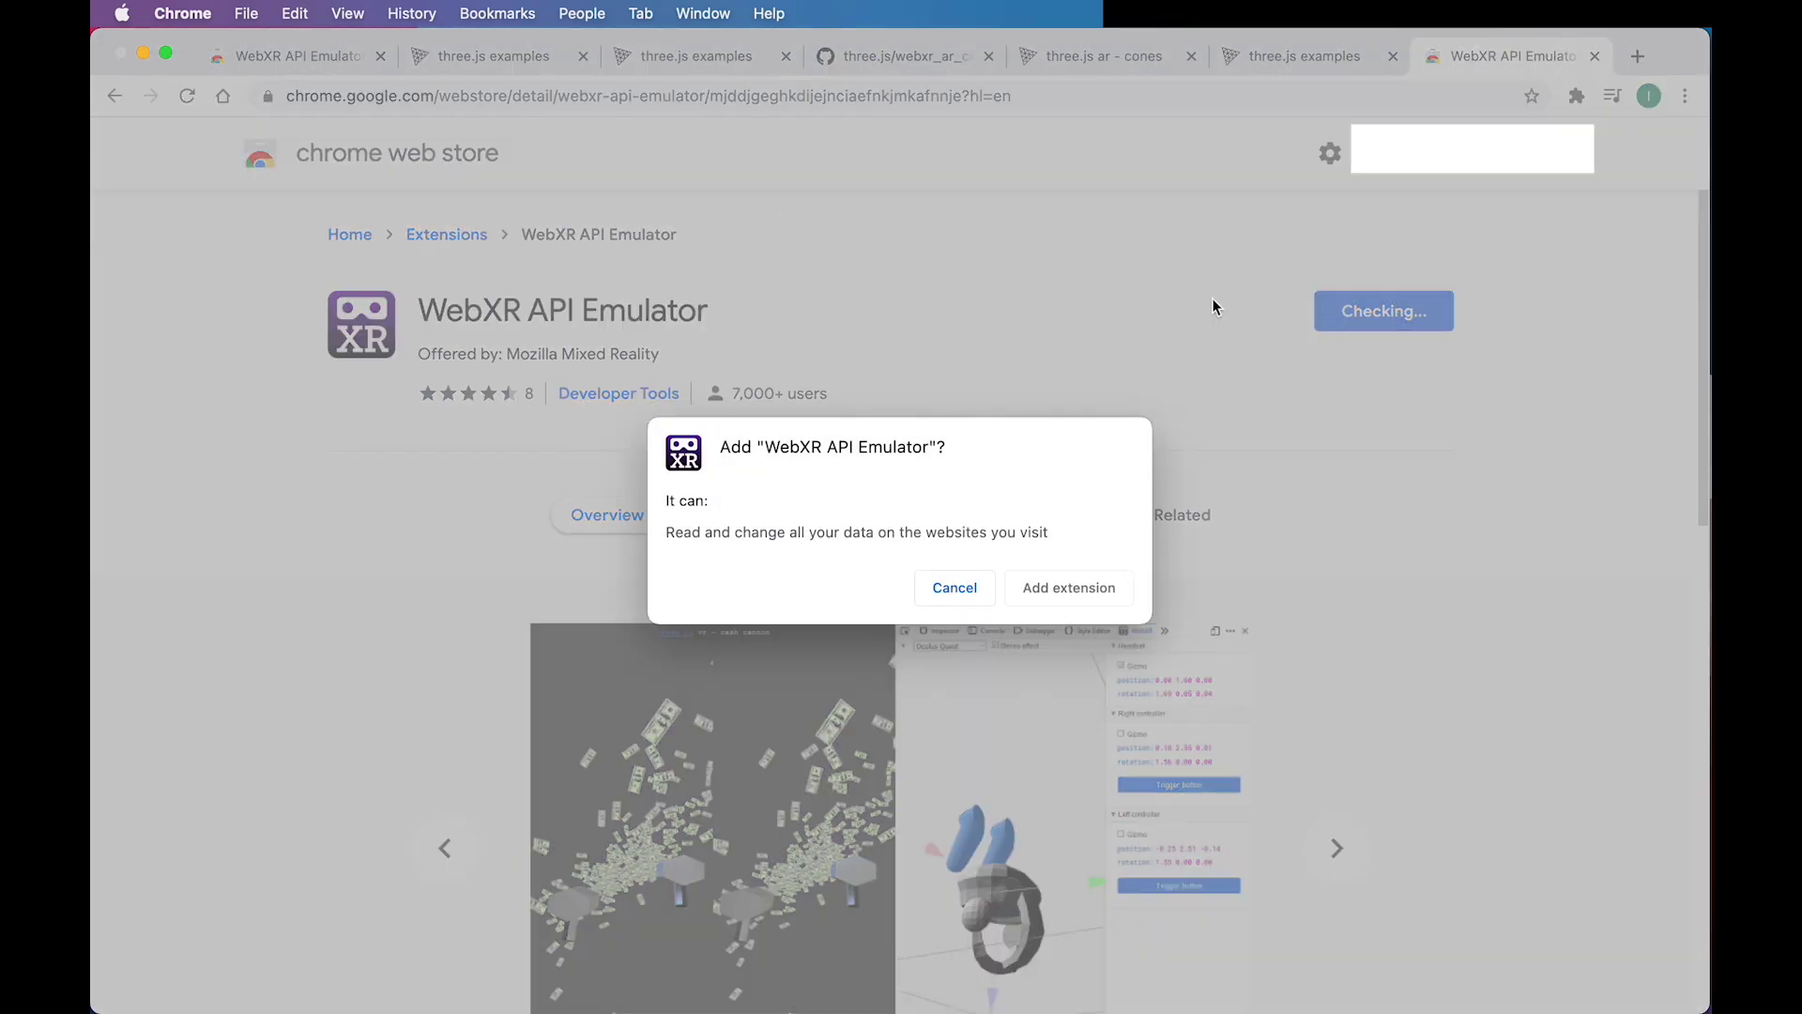
pyautogui.click(1066, 611)
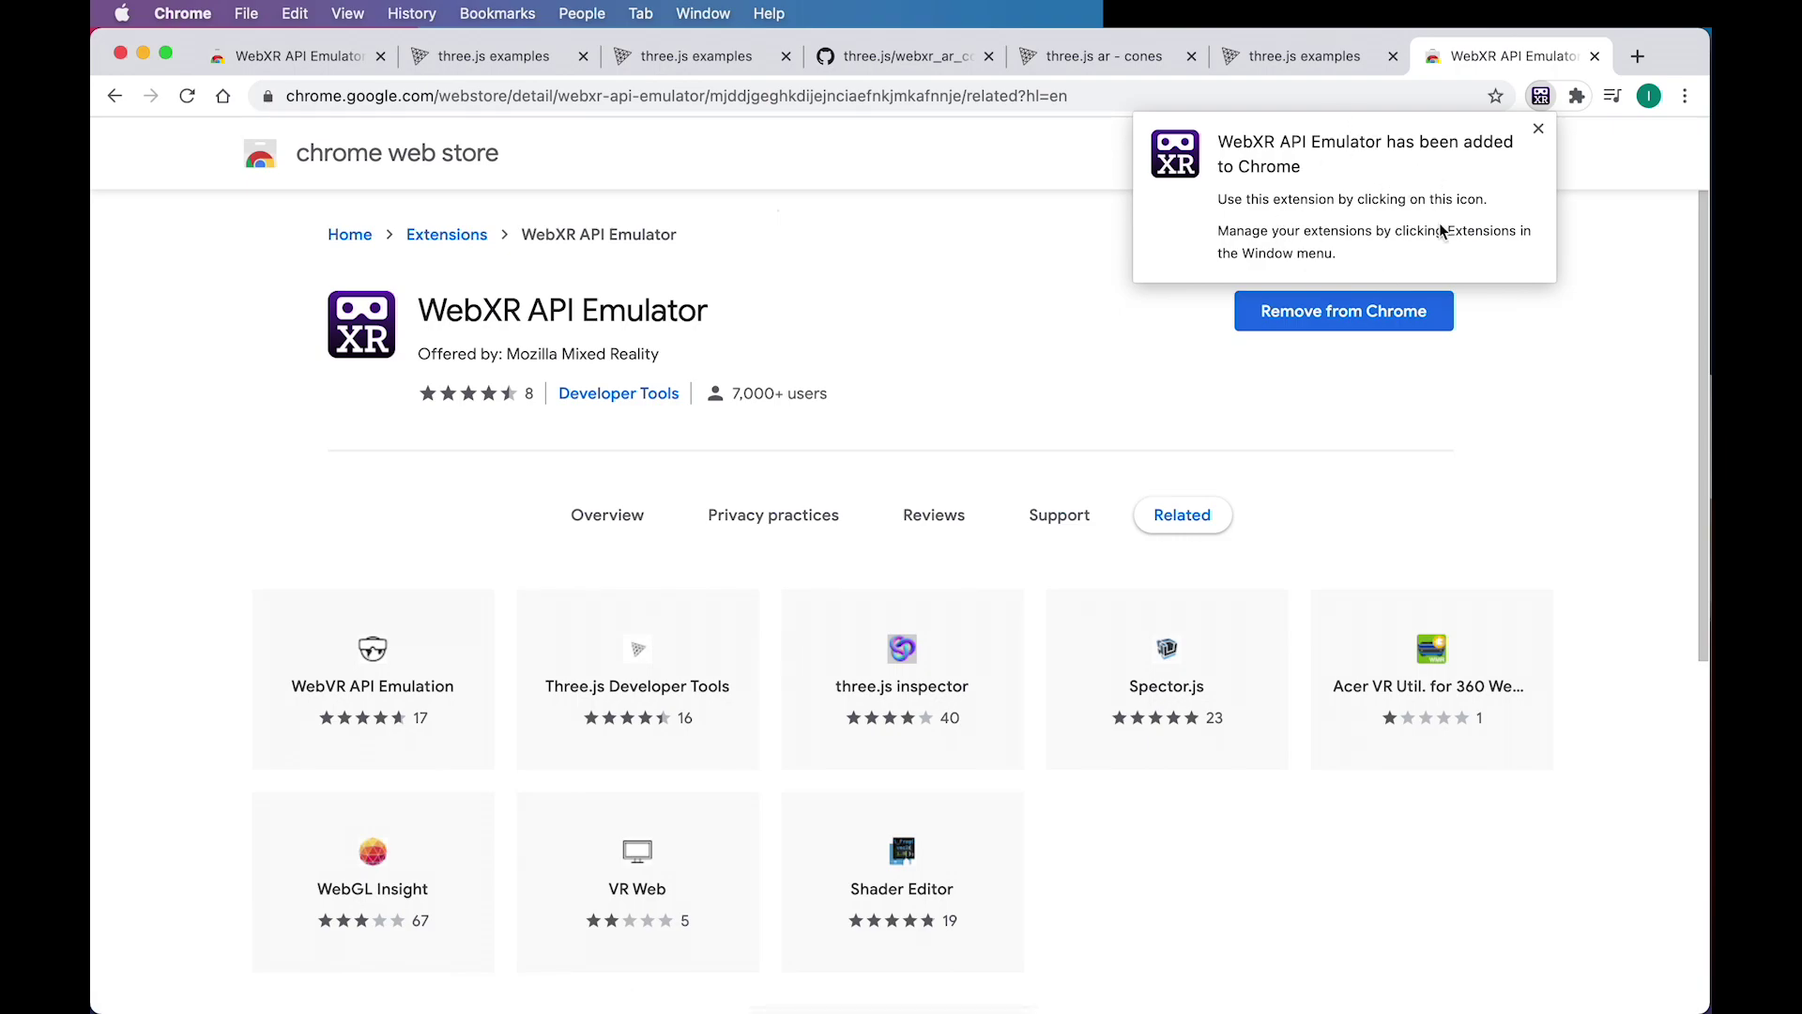
pyautogui.click(1061, 263)
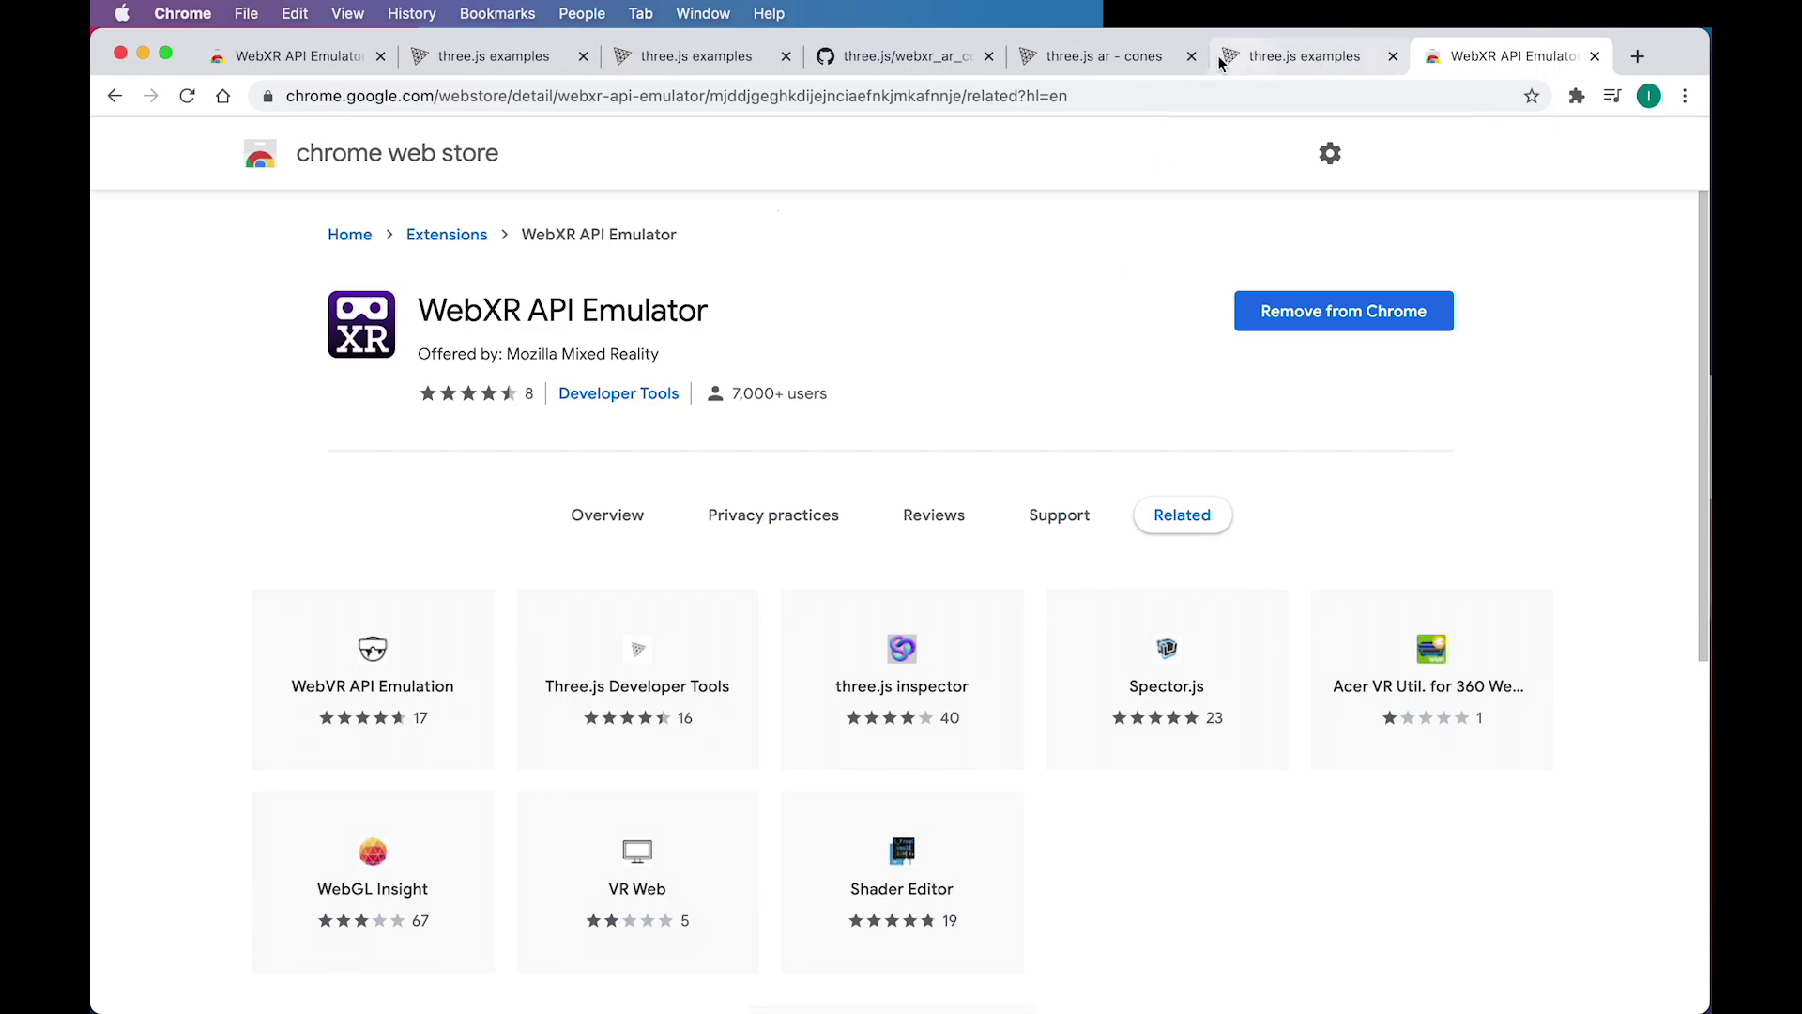
# - On the three.js examples tab, check the Extensions list and the WebXR emulator's usage note
pyautogui.click(1118, 58)
pyautogui.click(1310, 57)
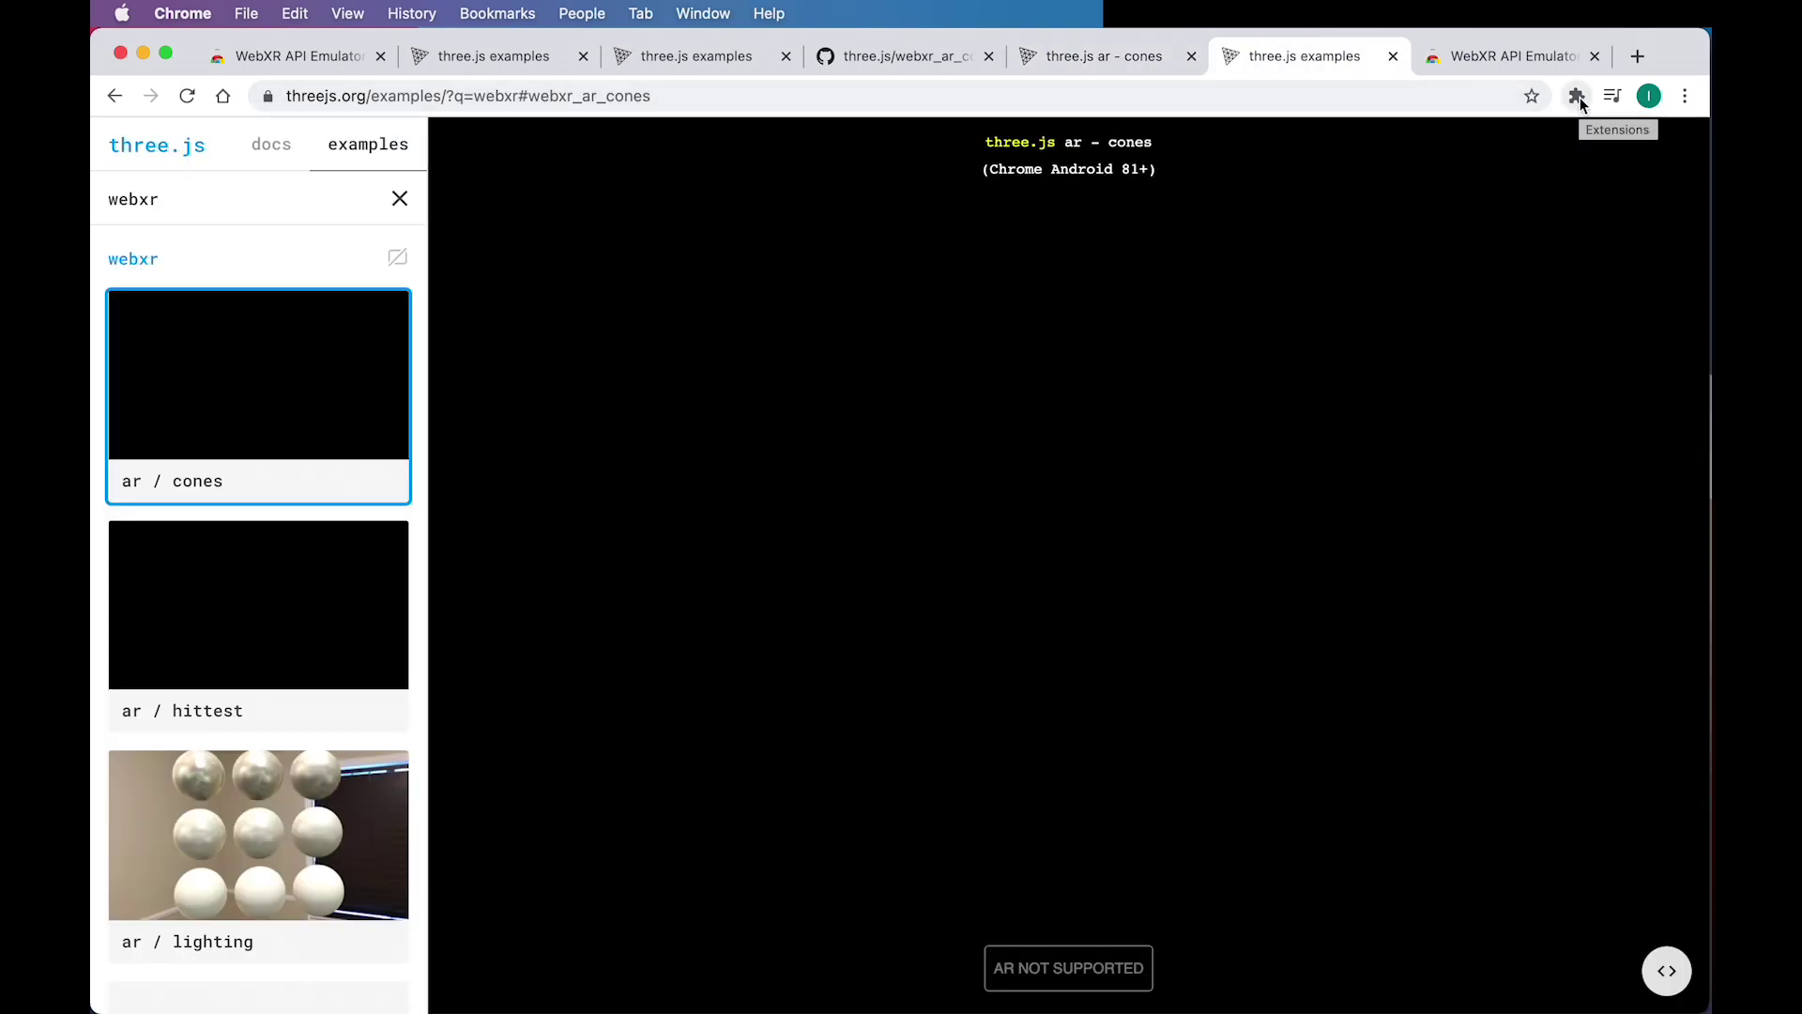
pyautogui.click(1579, 97)
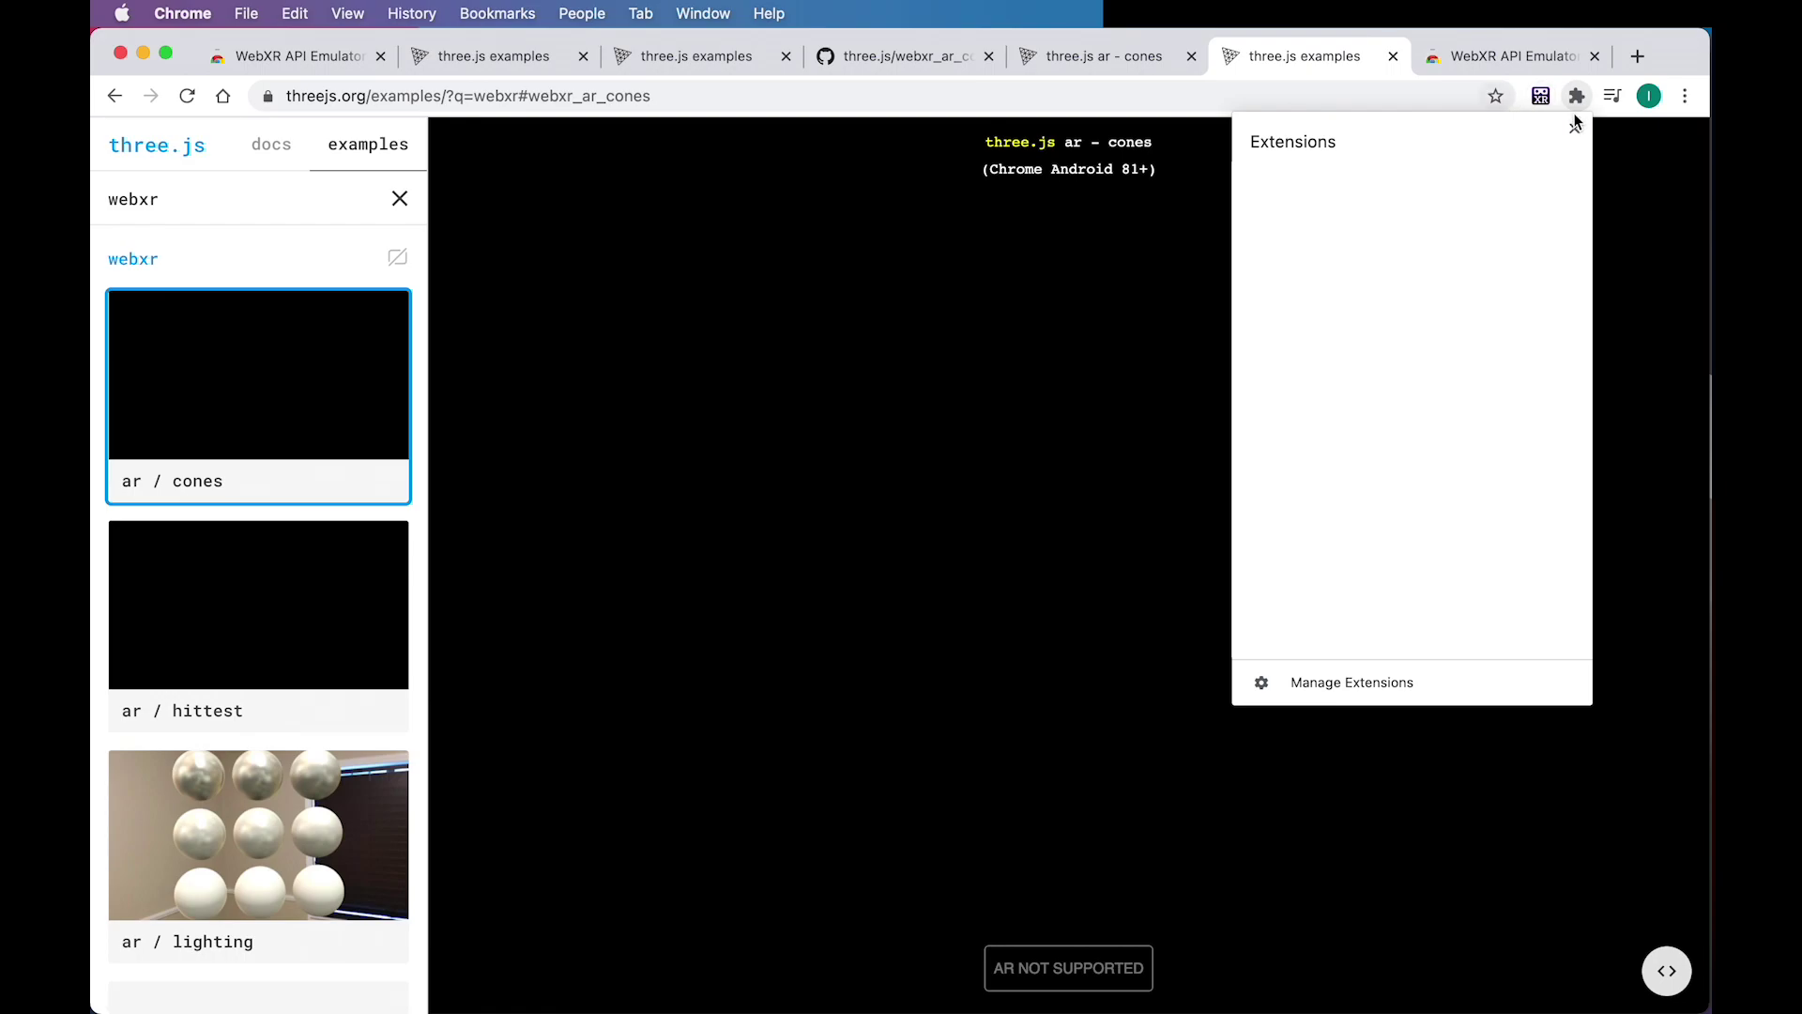
pyautogui.click(1564, 98)
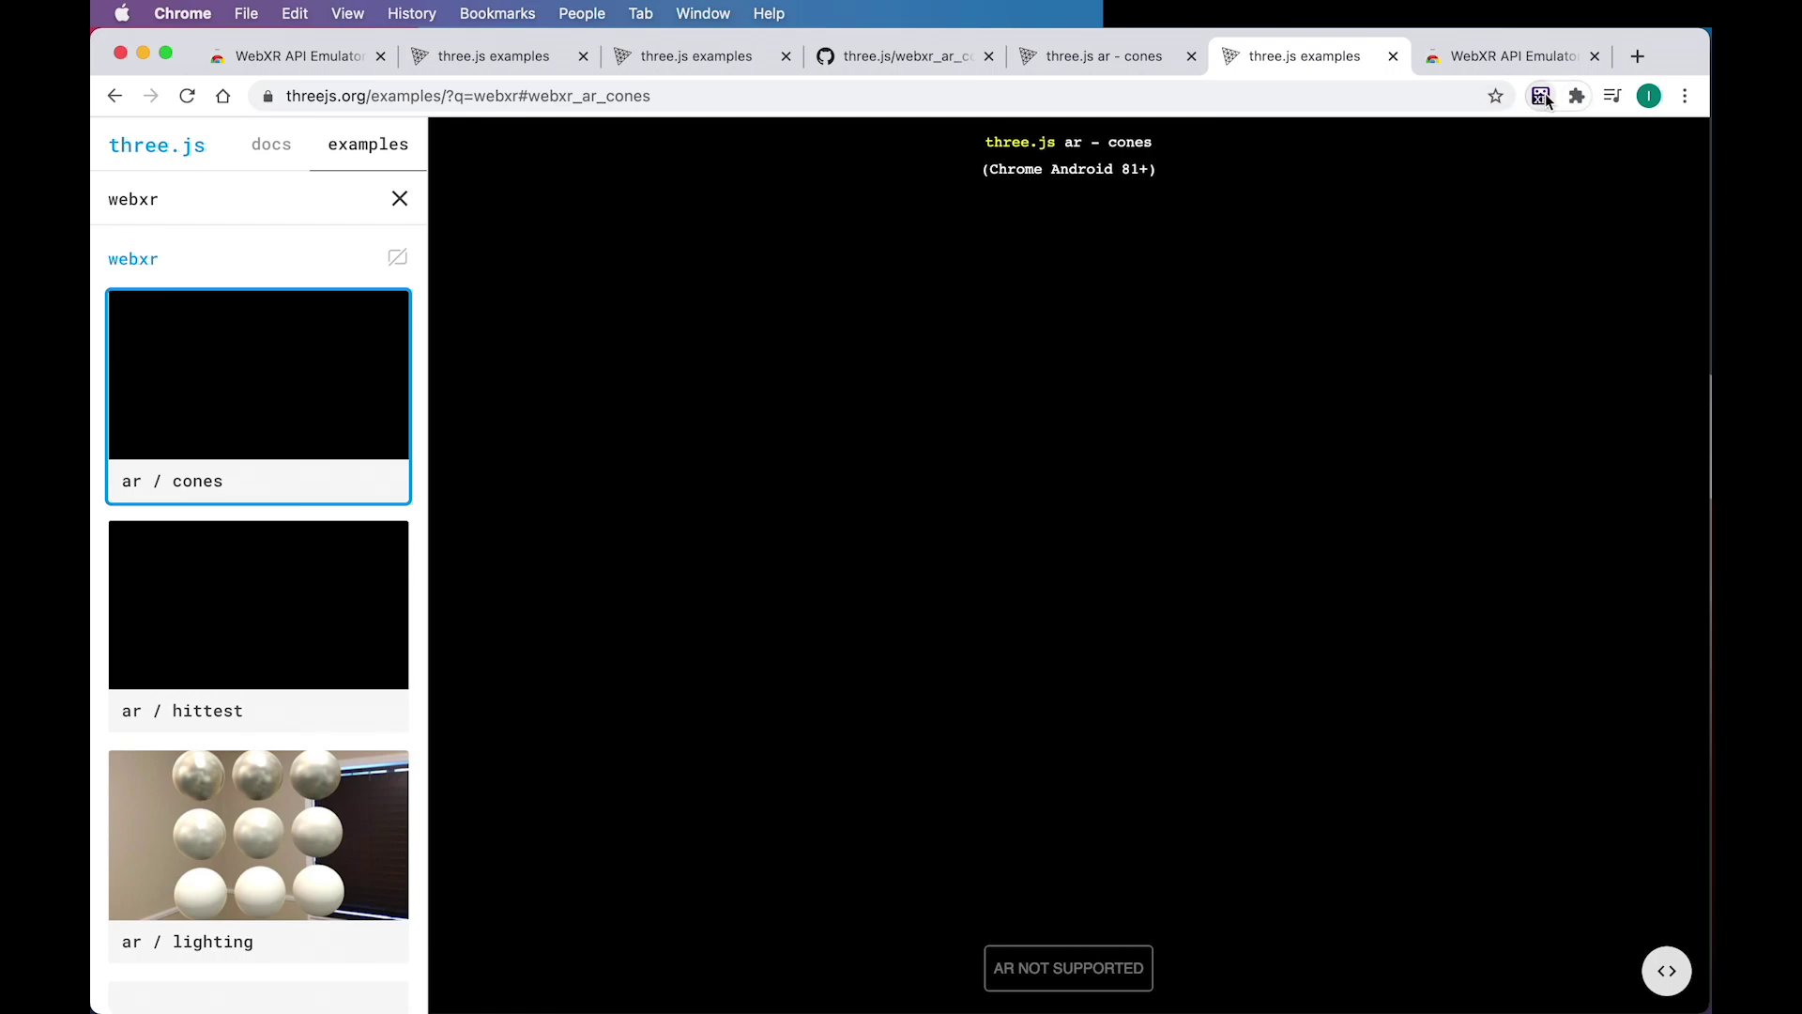
pyautogui.click(1546, 99)
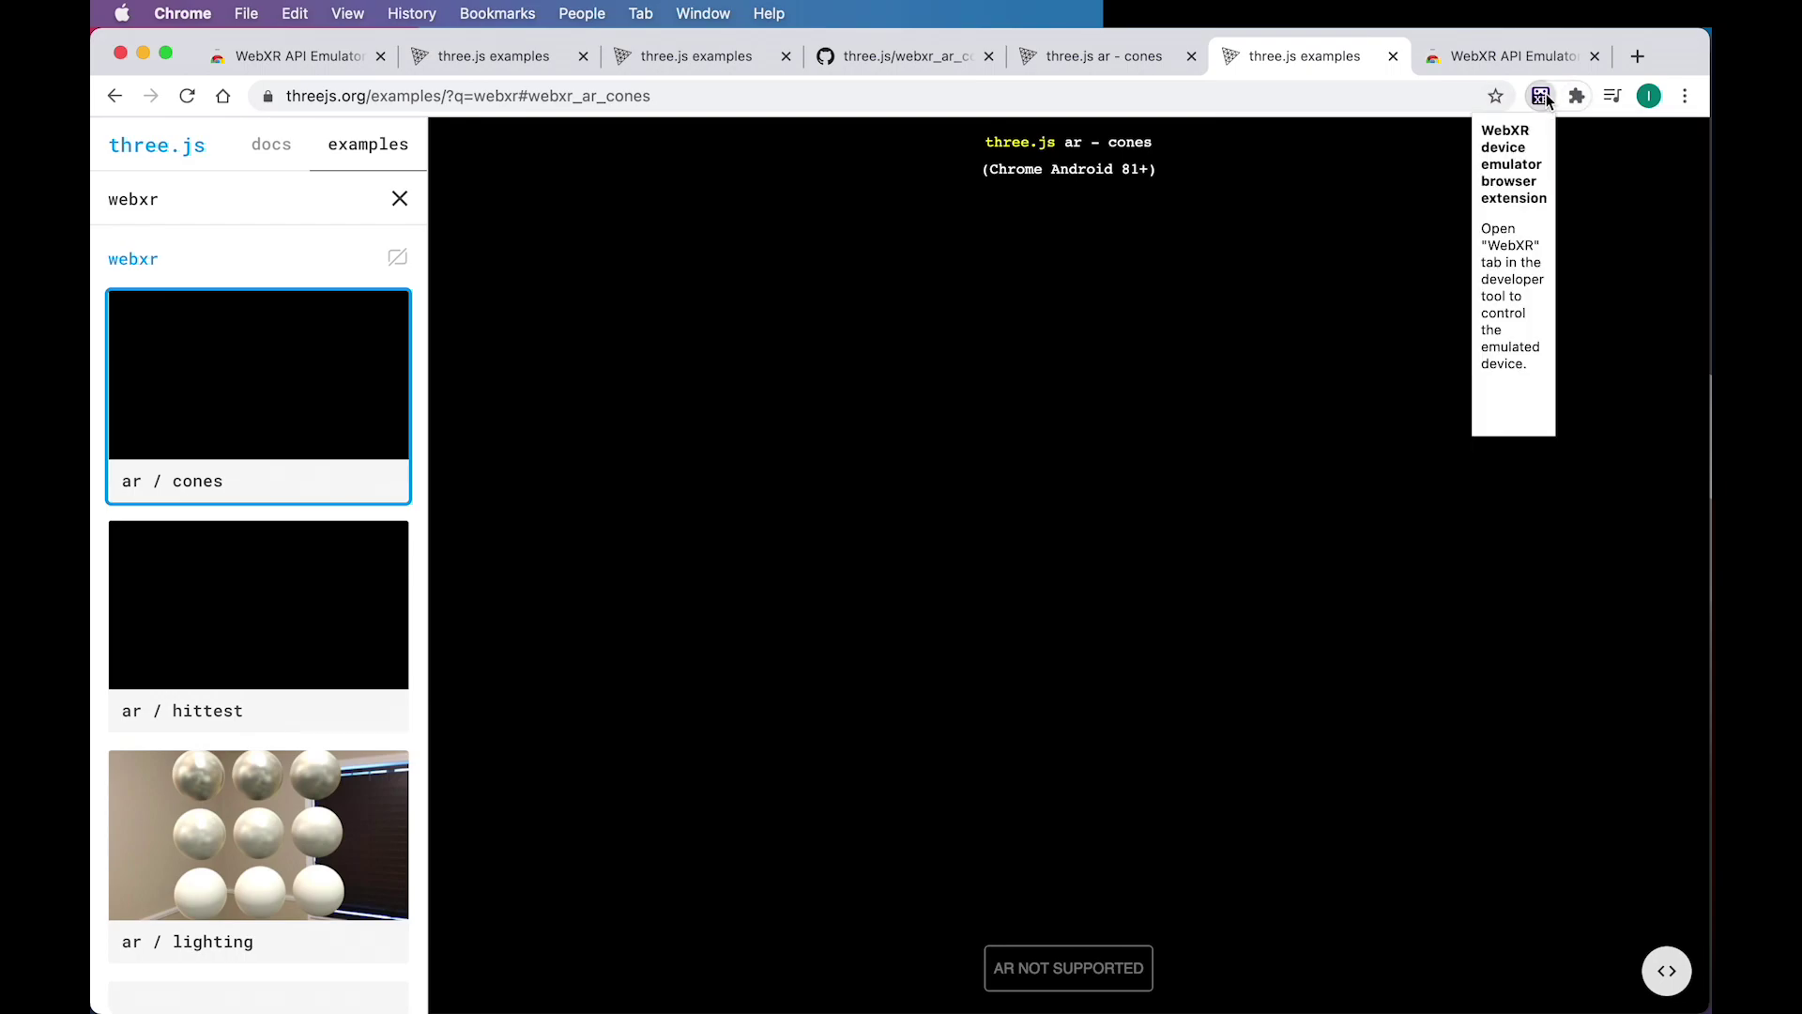
pyautogui.moveTo(1486, 127); pyautogui.dragTo(1536, 364)
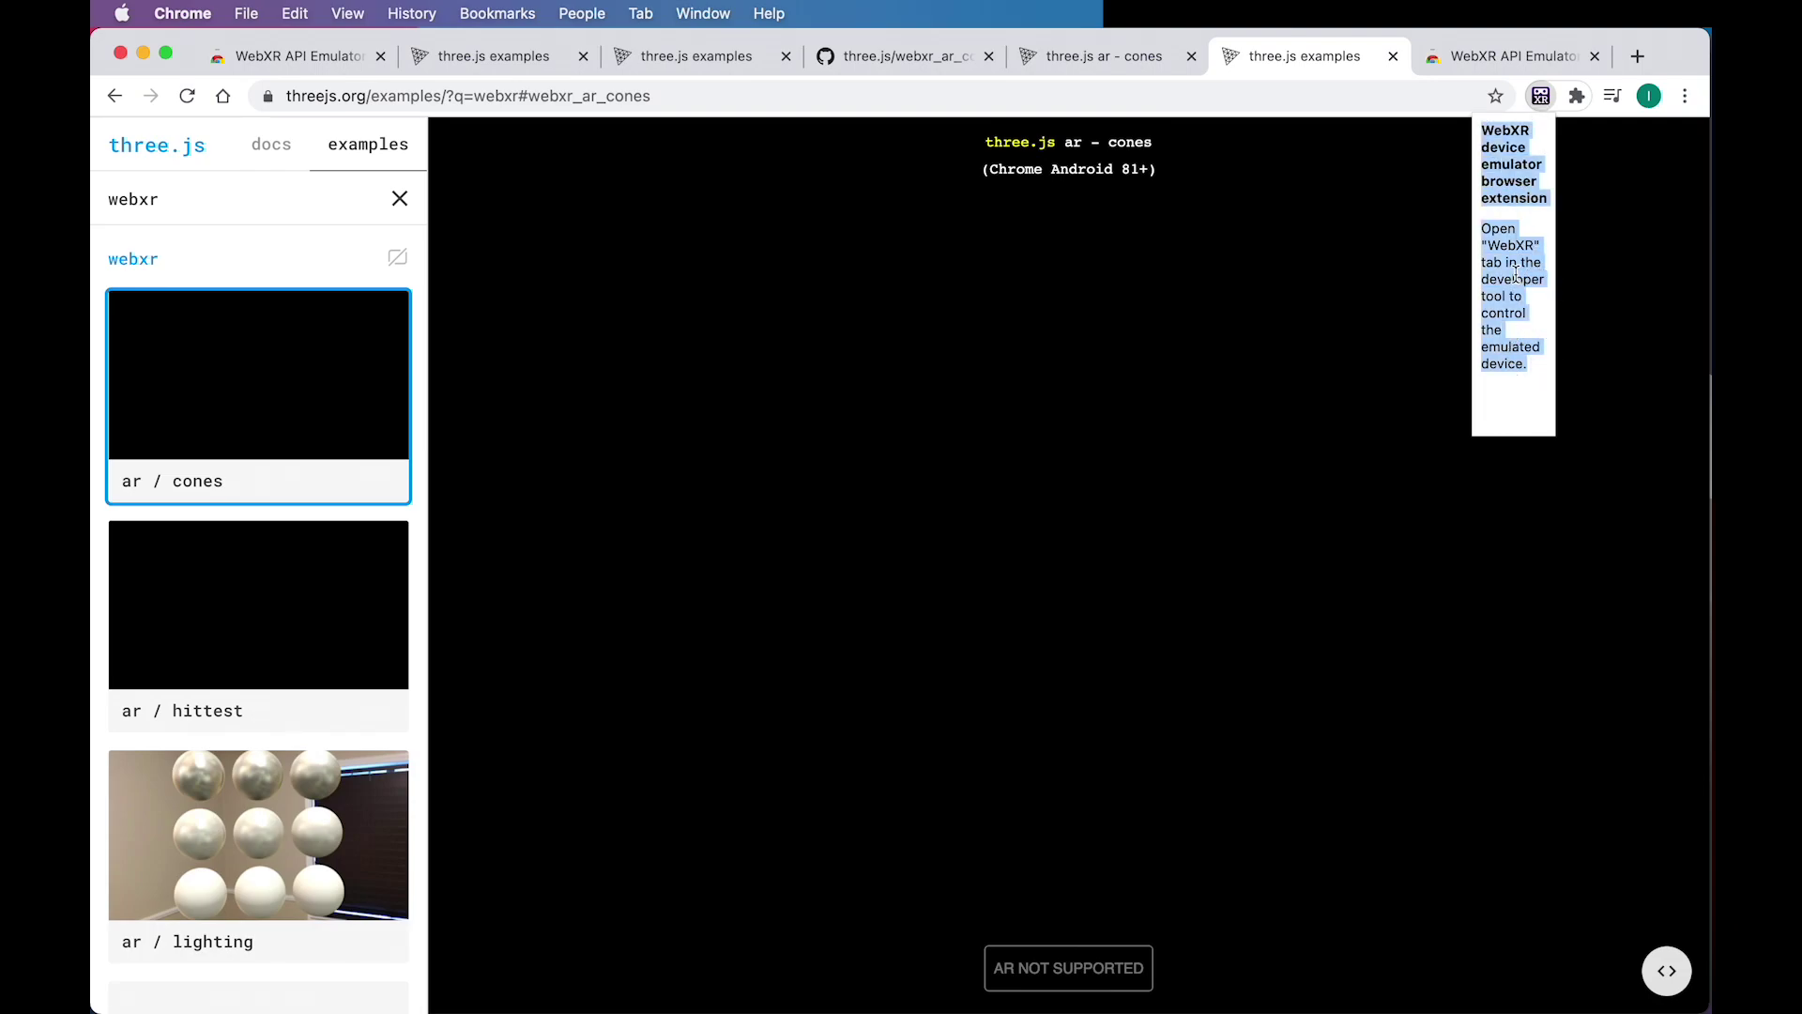
pyautogui.click(1540, 98)
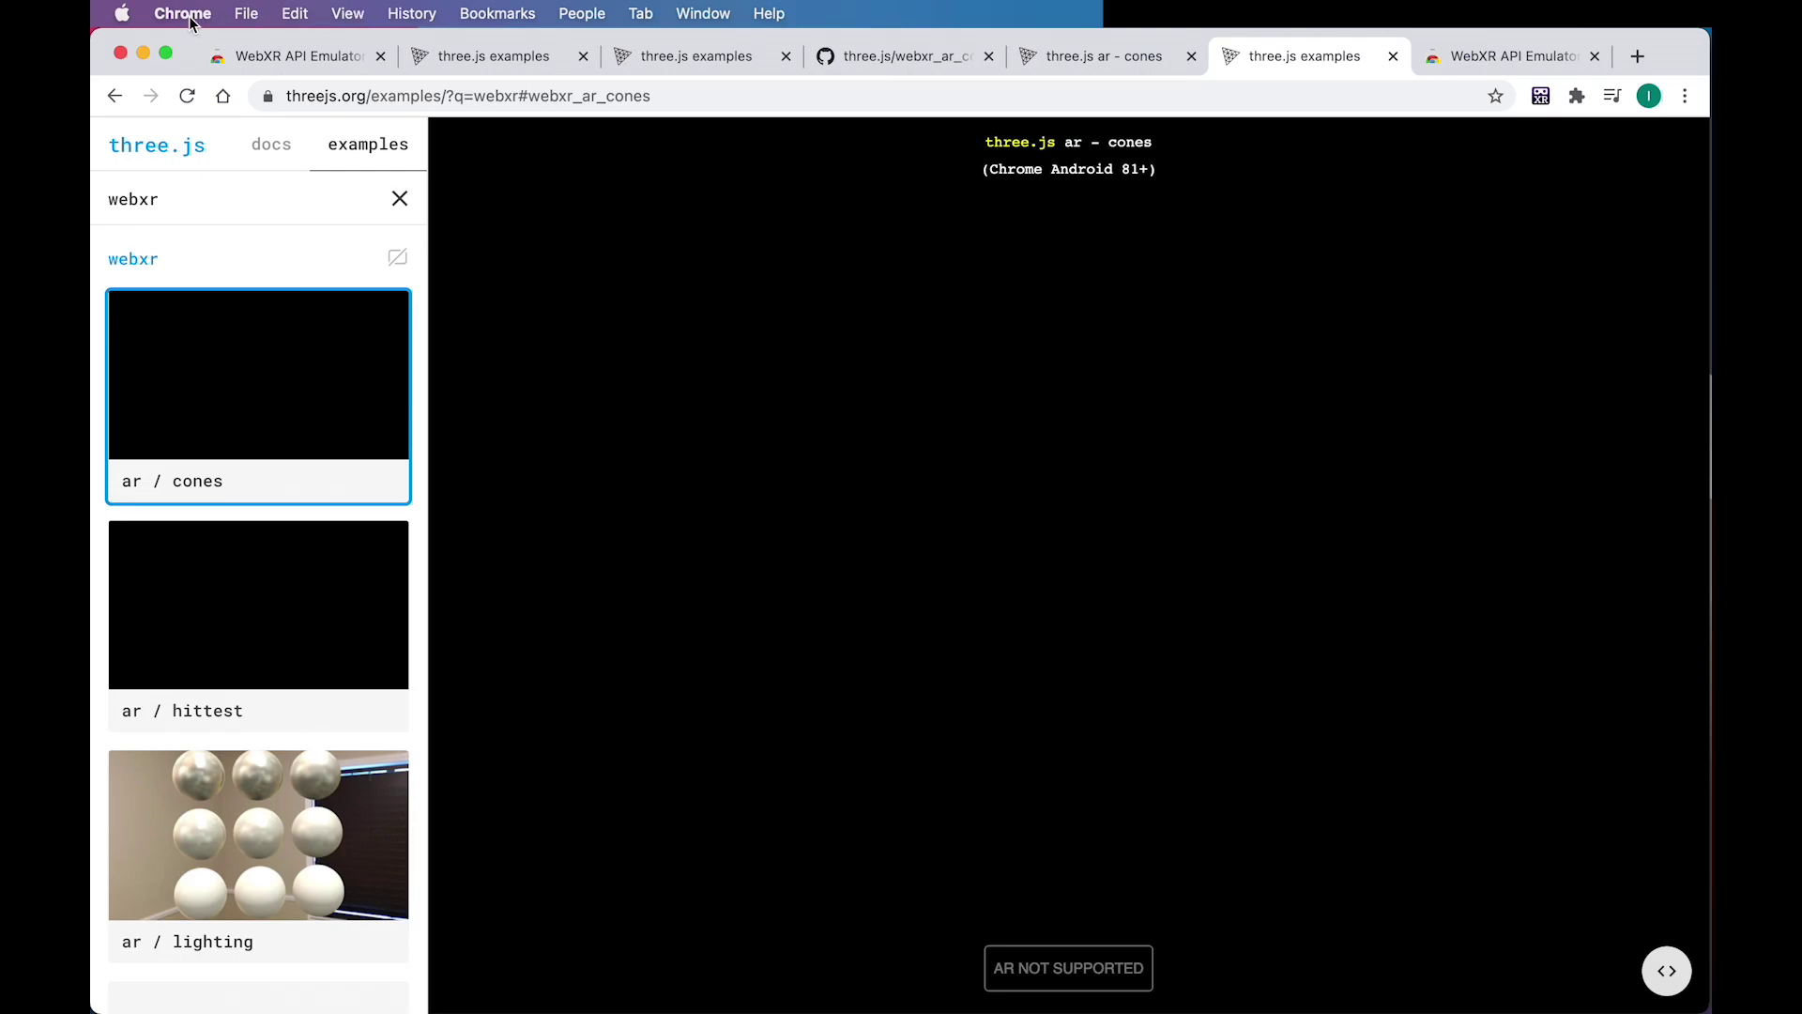
# - Open Developer Tools via View > Developer and reveal the hidden panels in the overflow menu
pyautogui.click(348, 13)
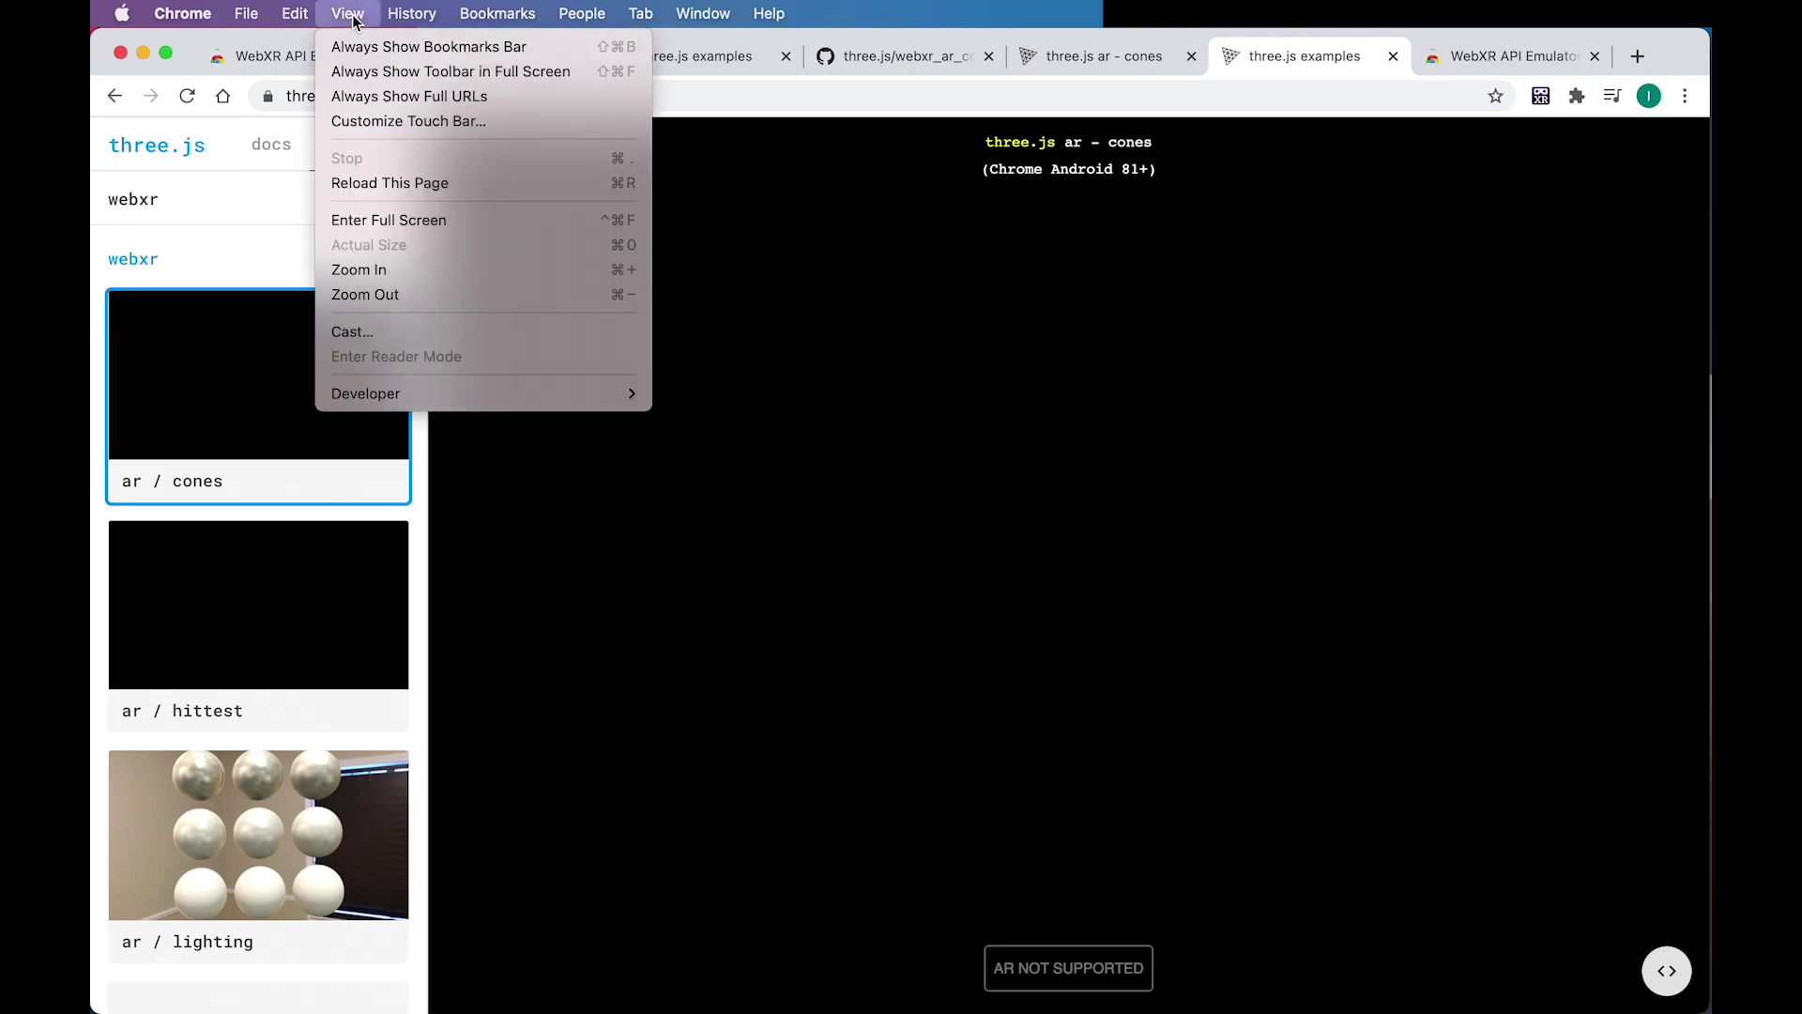
pyautogui.moveTo(441, 392)
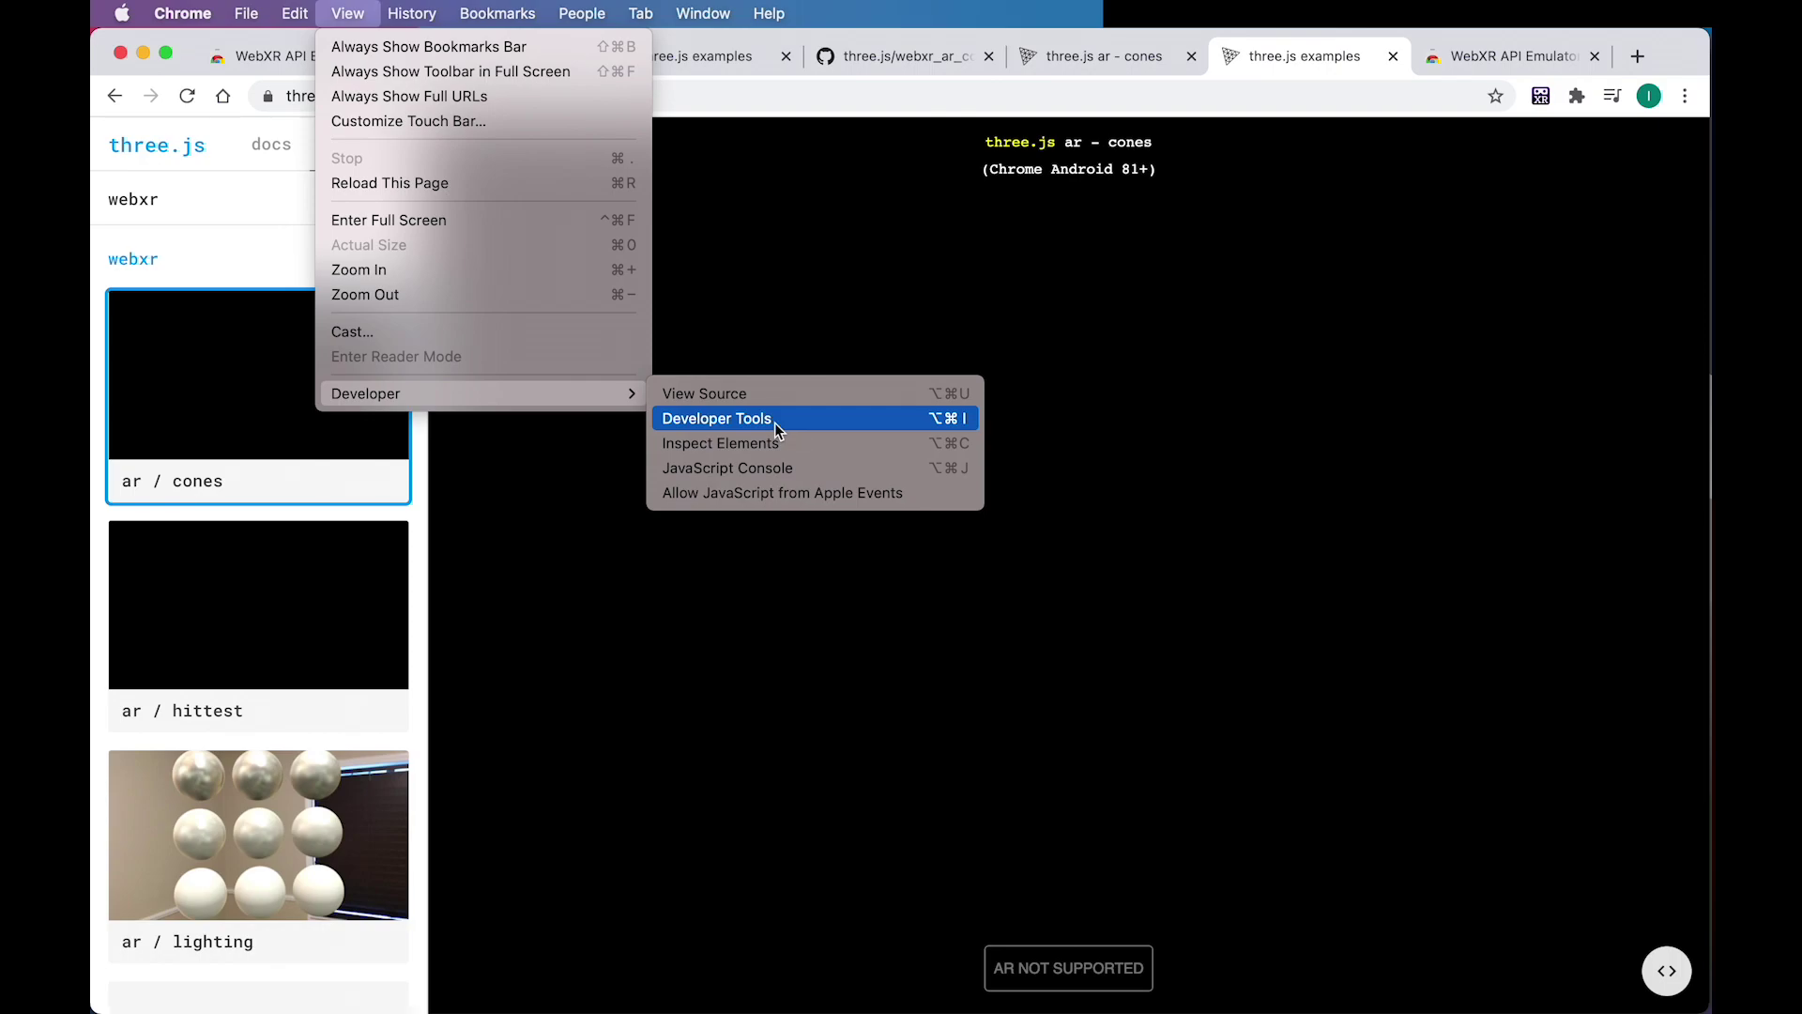
pyautogui.click(347, 13)
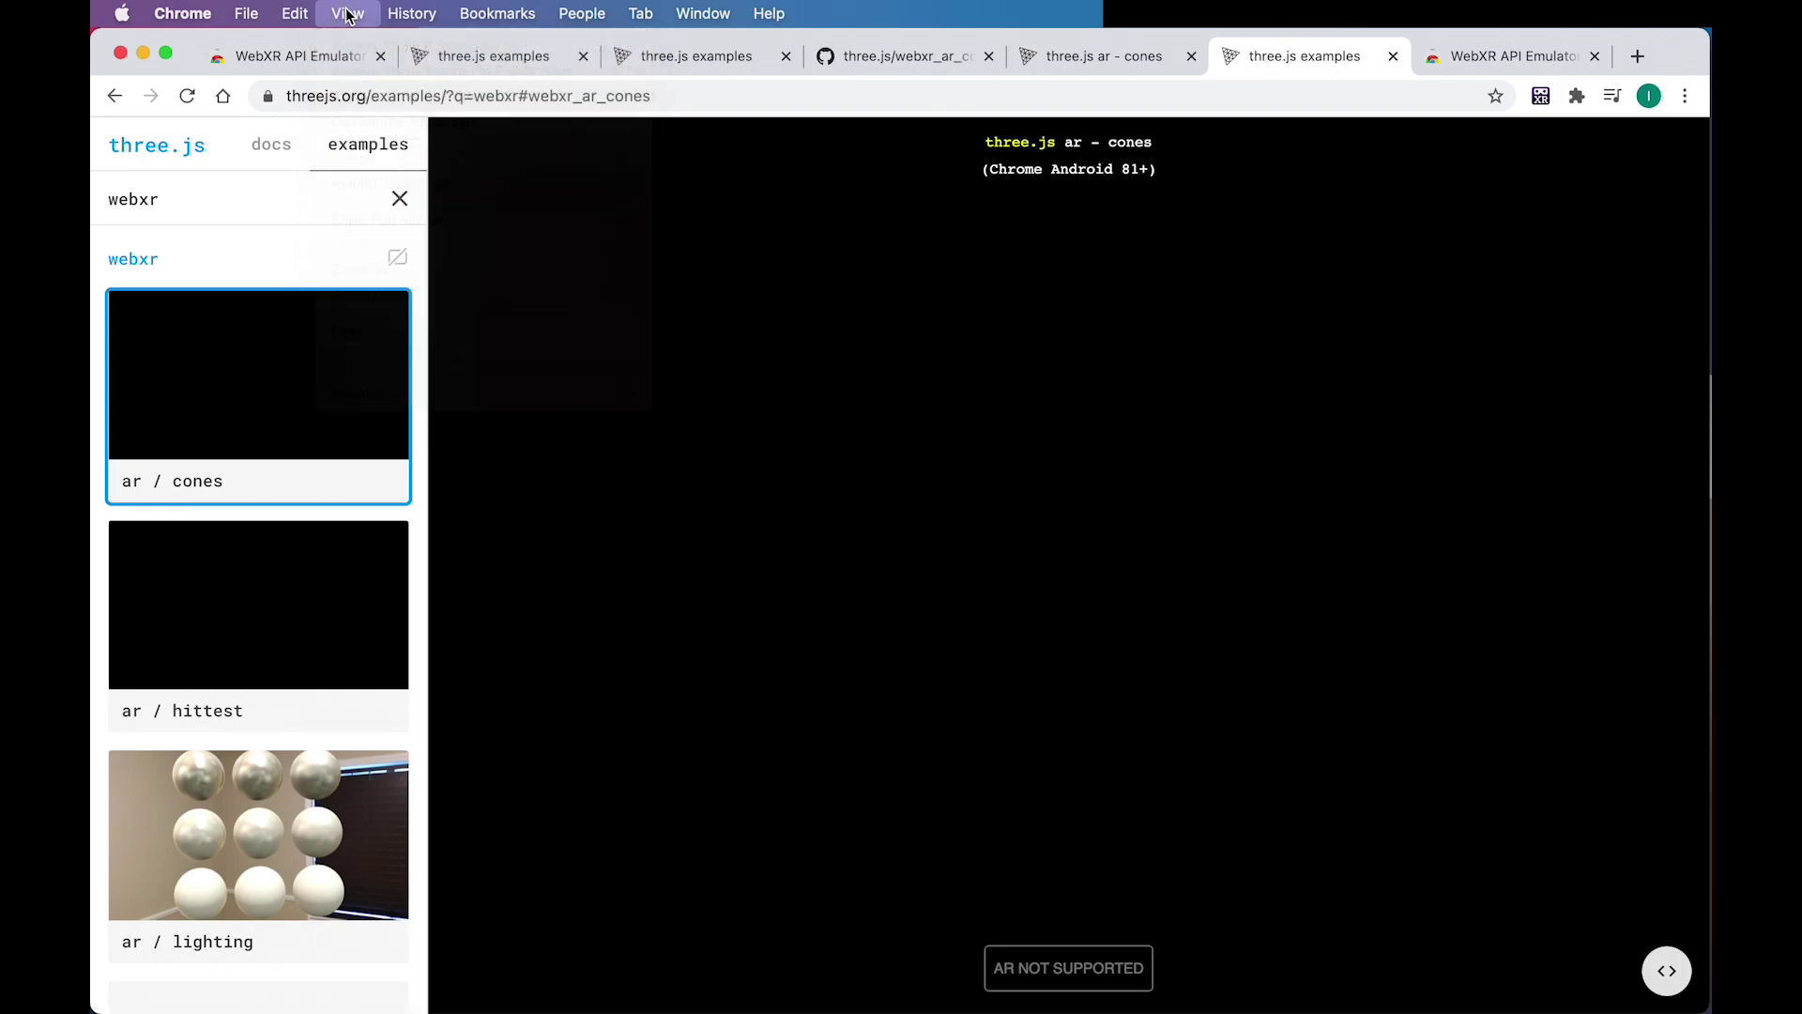
pyautogui.click(347, 13)
pyautogui.moveTo(387, 394)
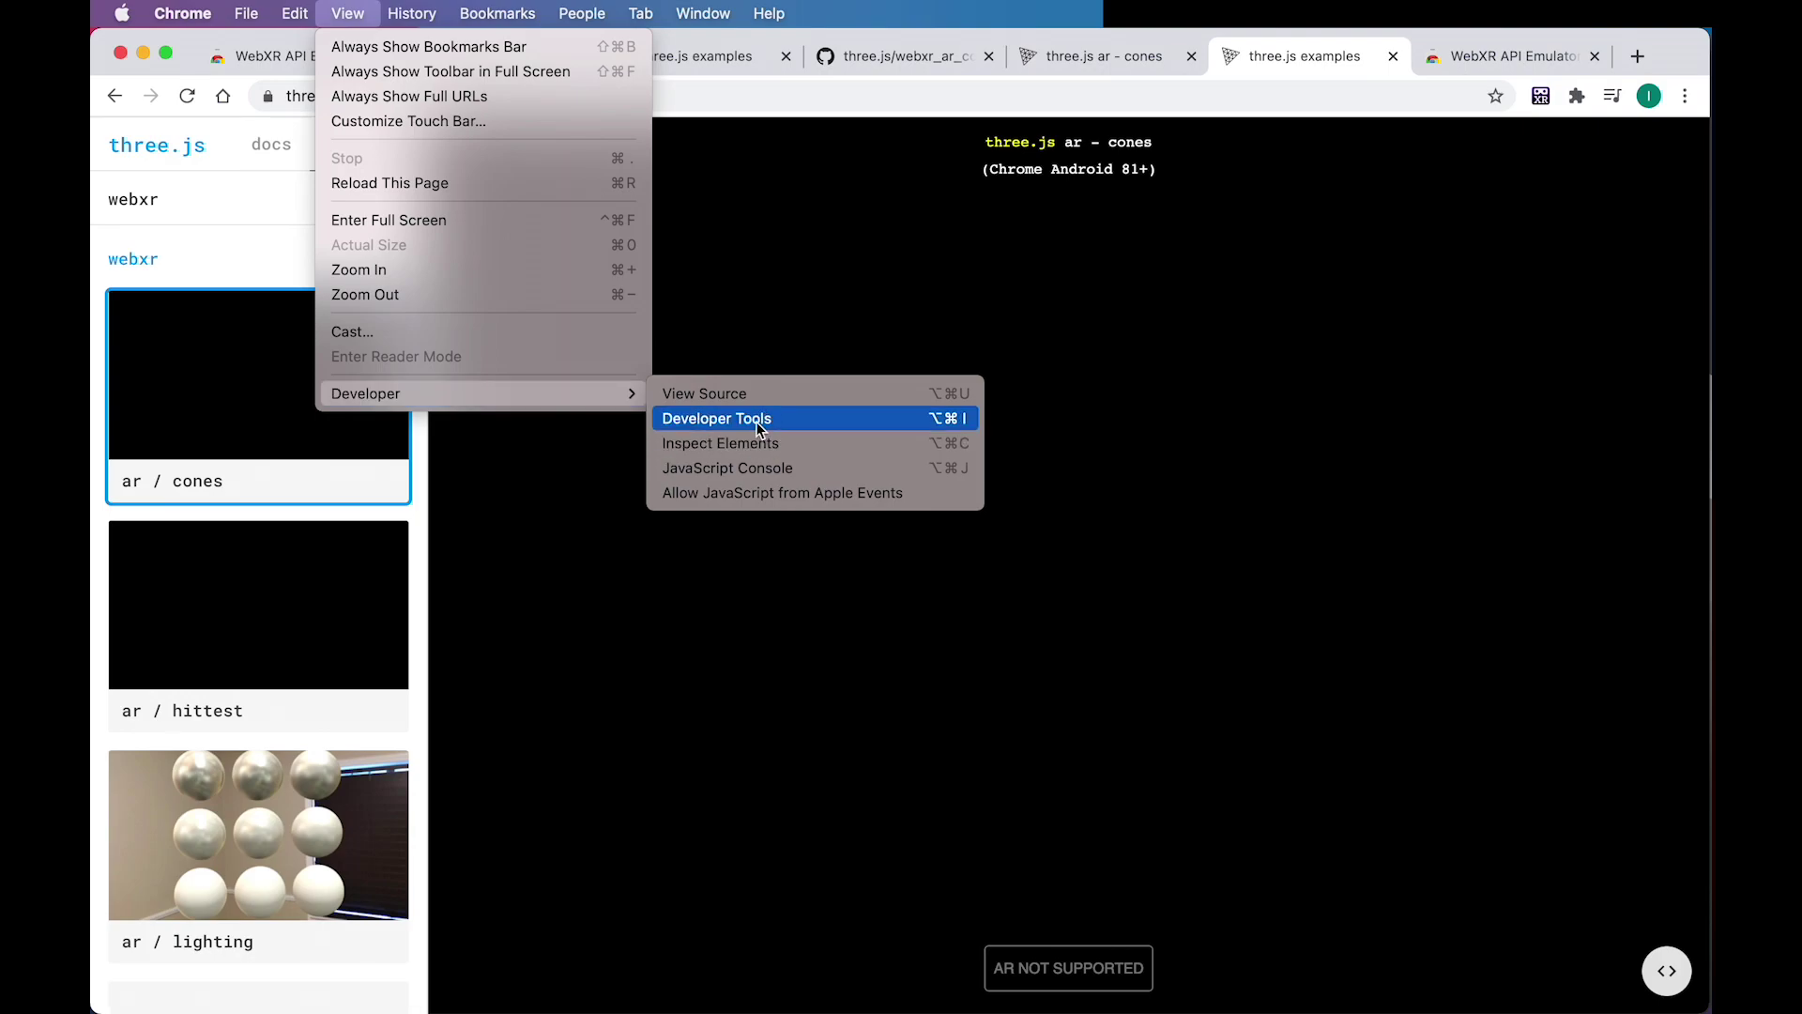
pyautogui.click(757, 420)
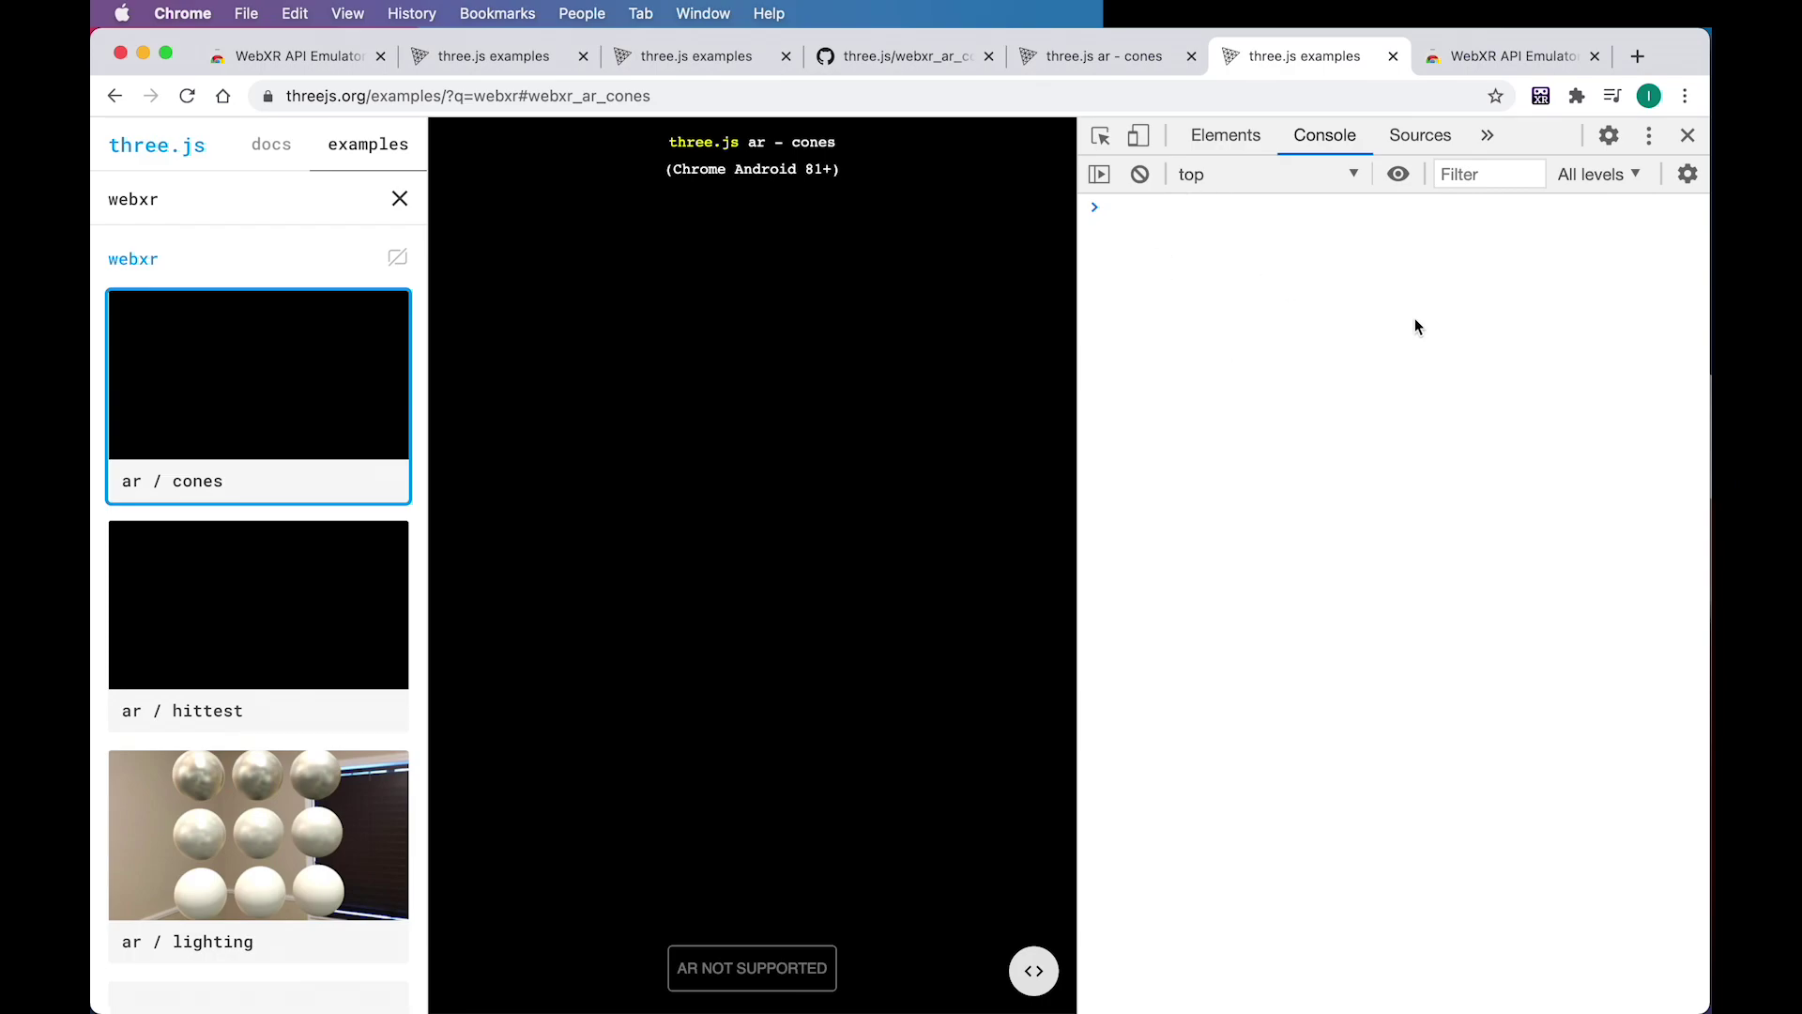
pyautogui.click(1489, 138)
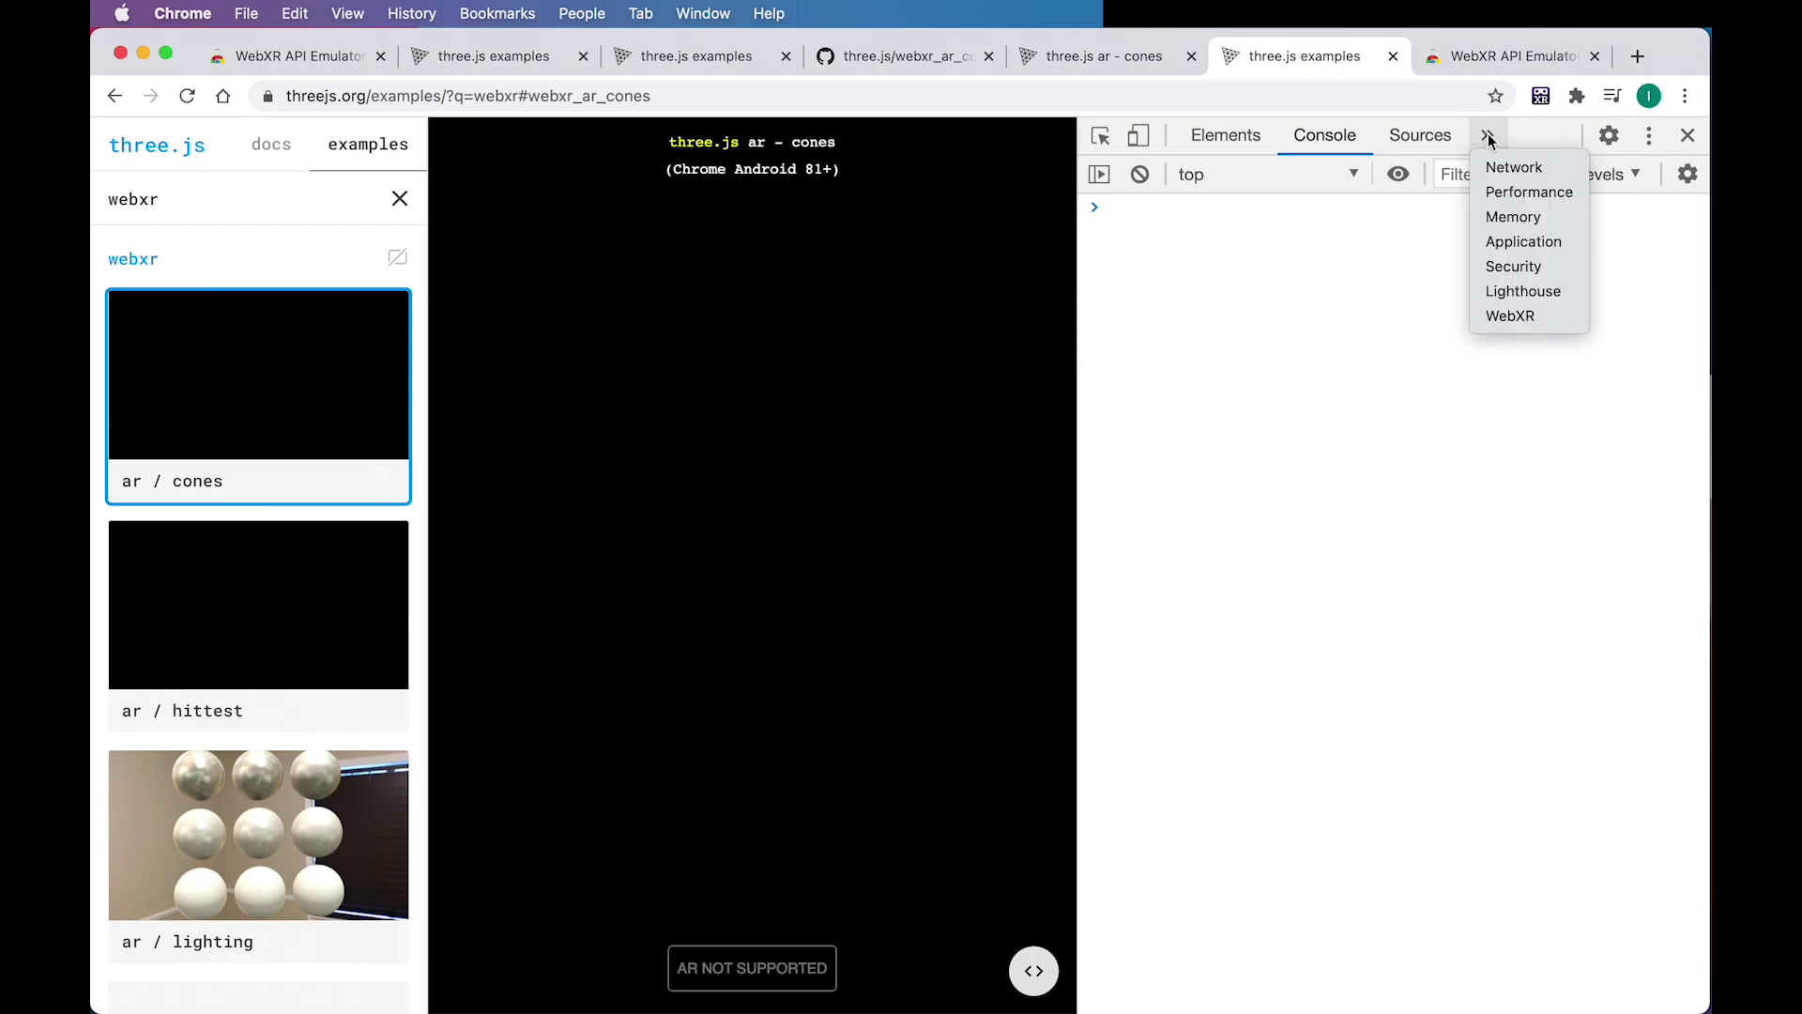
# - In the DevTools WebXR panel, choose the Samsung Galaxy S8+ (AR) device, then close DevTools
pyautogui.click(1517, 317)
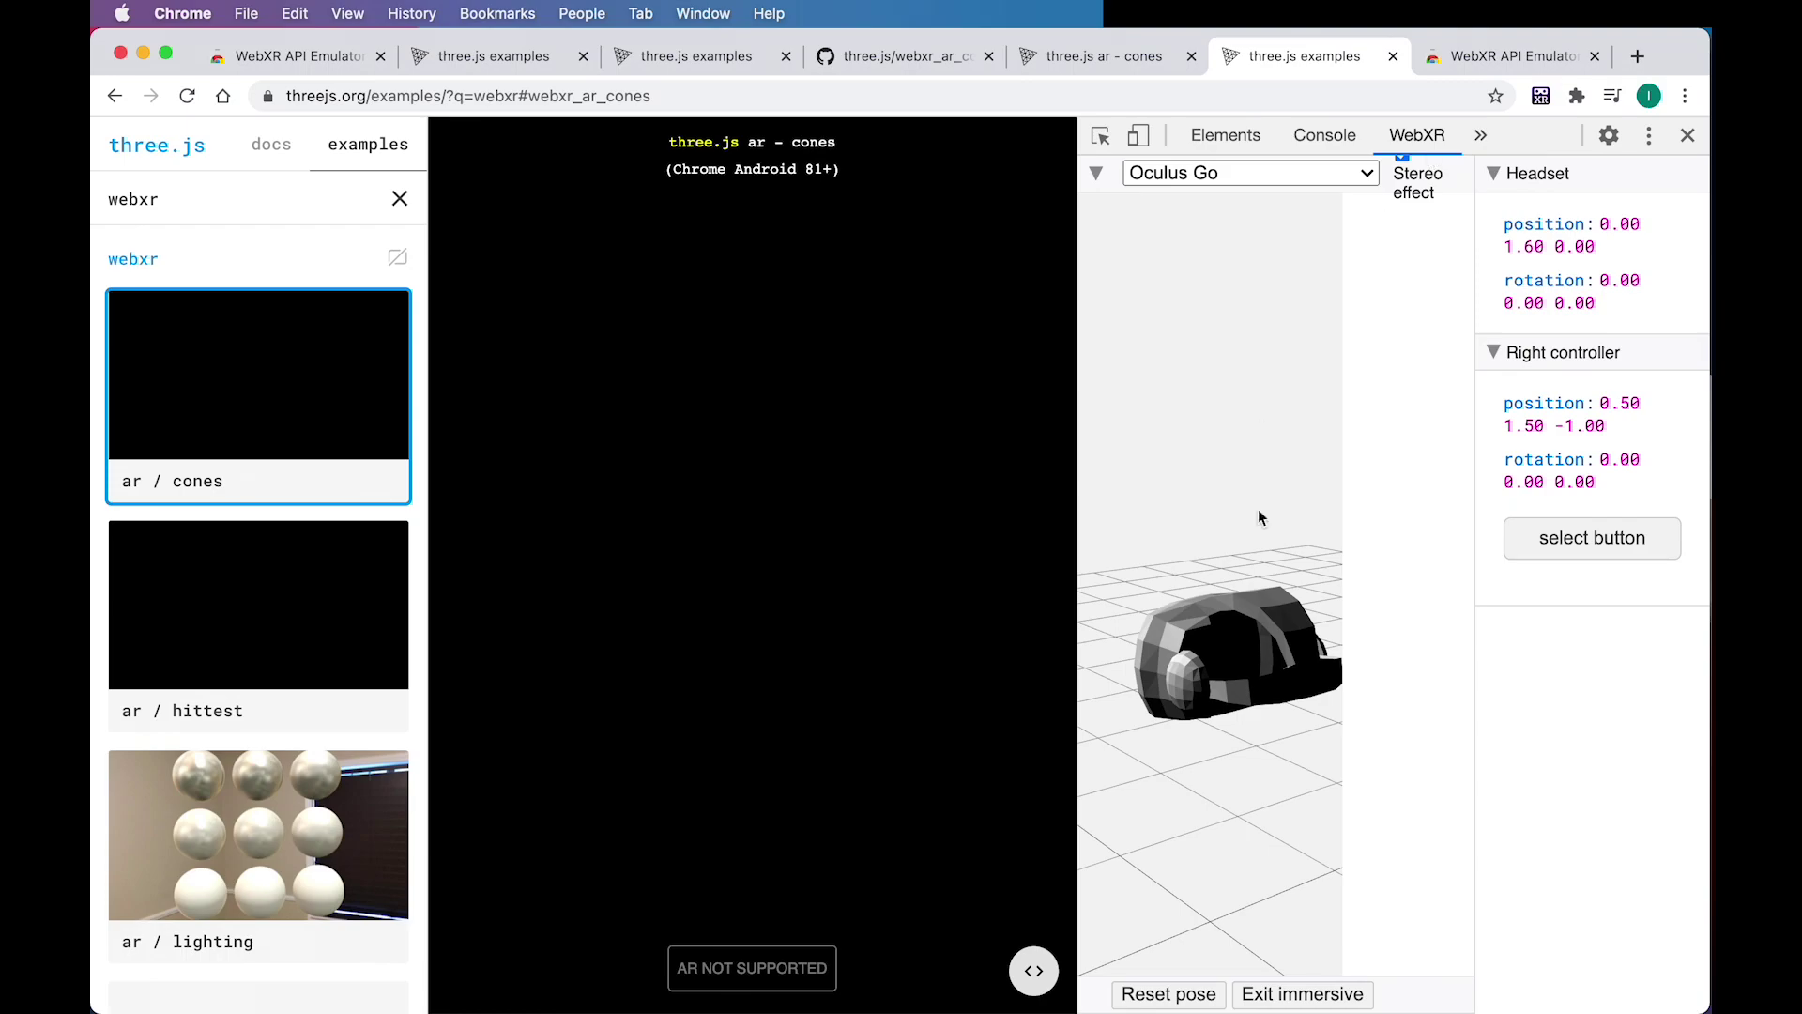
pyautogui.moveTo(1228, 658)
pyautogui.mouseDown()
pyautogui.moveTo(1263, 678)
pyautogui.moveTo(1242, 685)
pyautogui.mouseUp()
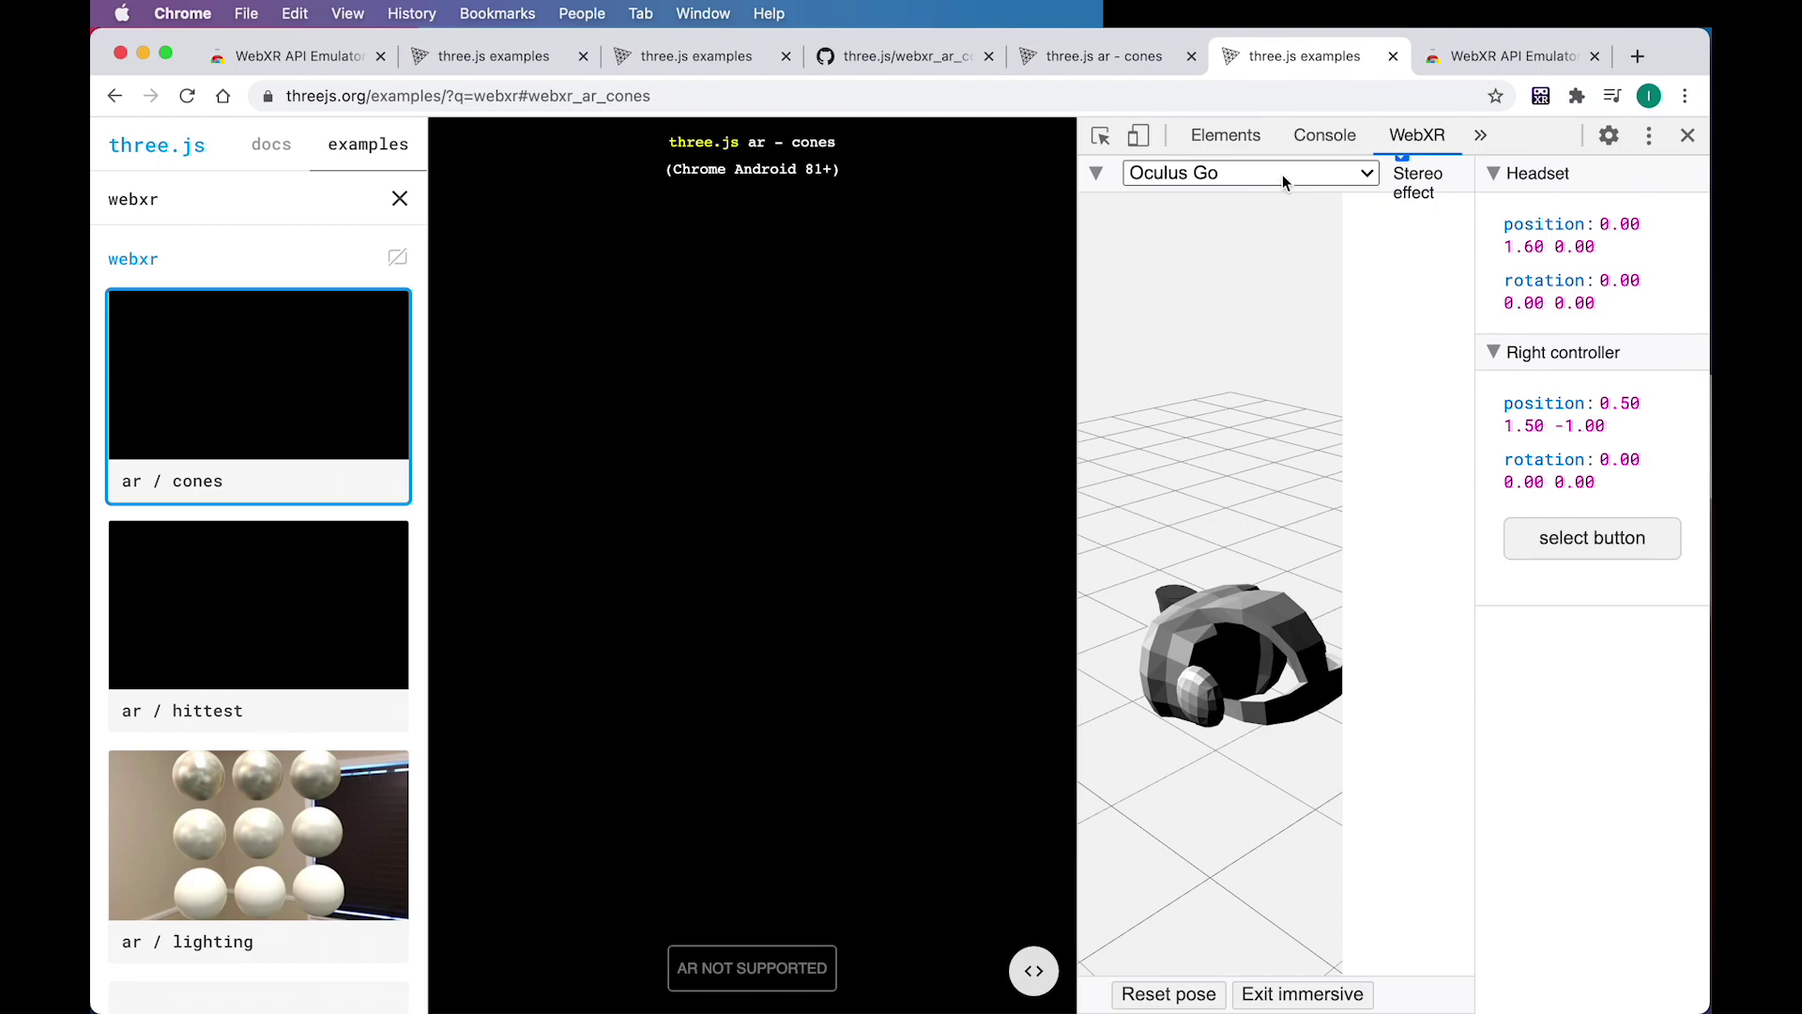
pyautogui.click(1234, 177)
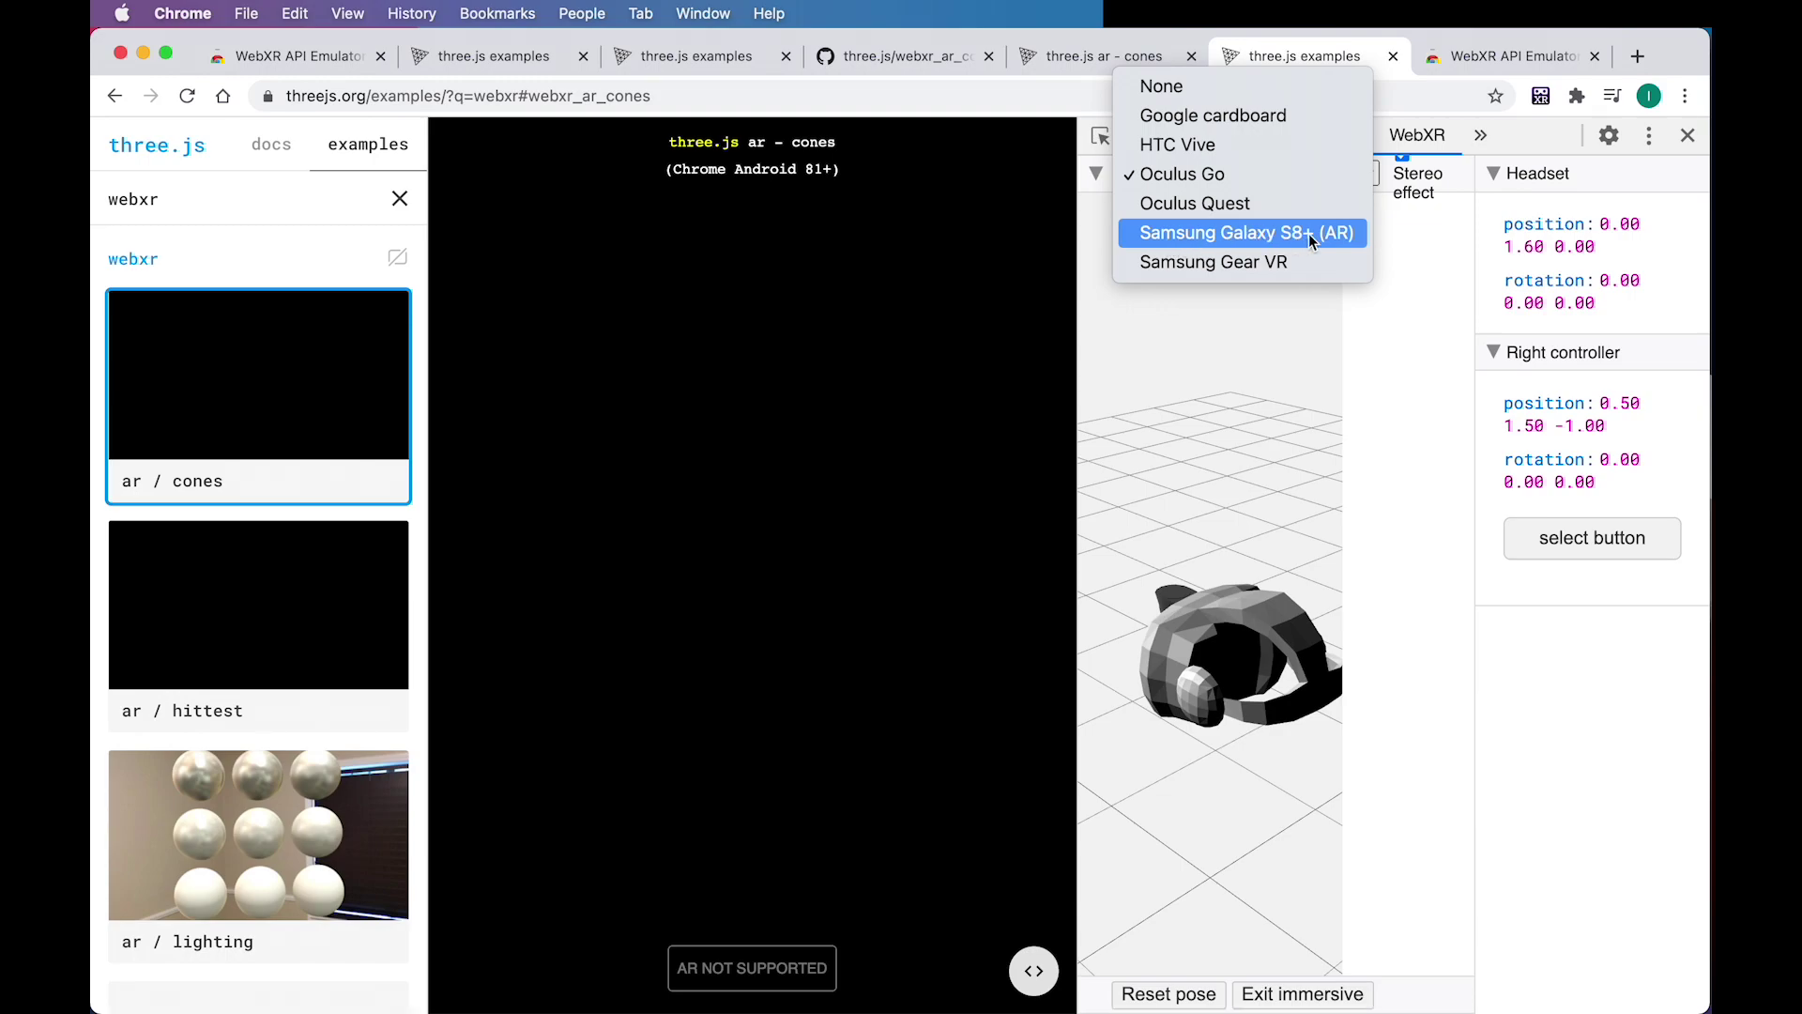
pyautogui.click(1339, 233)
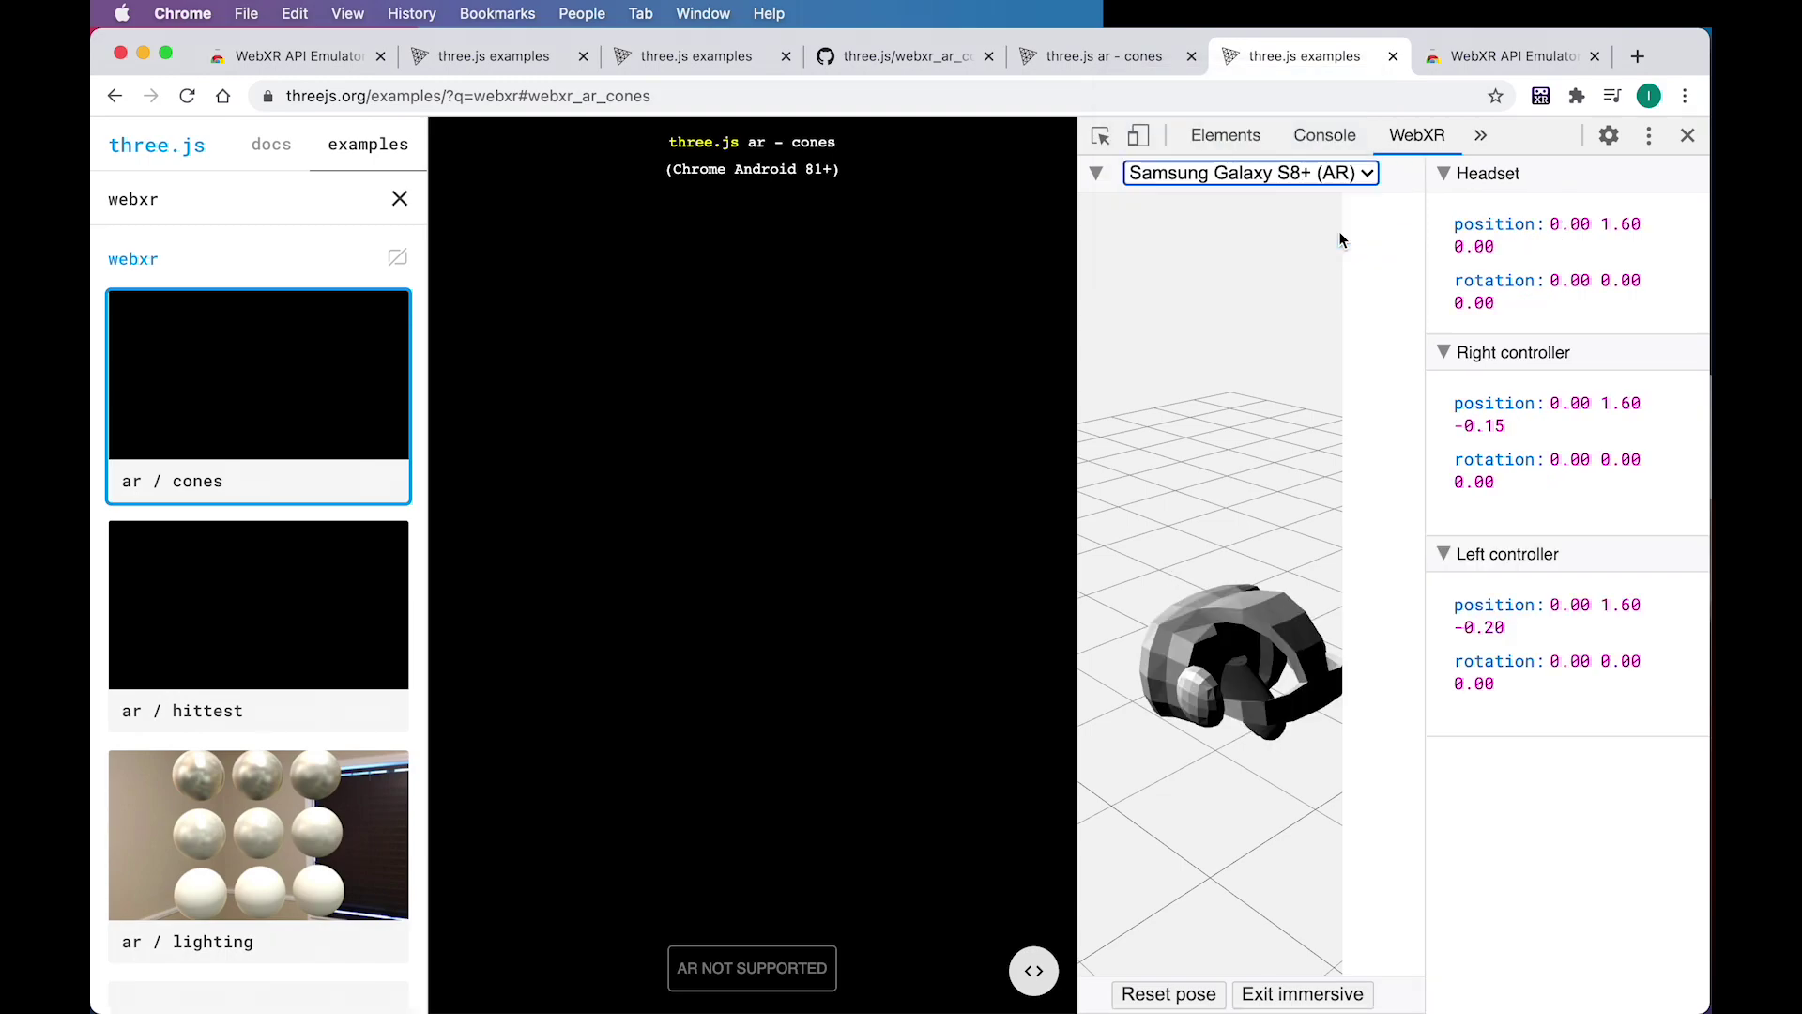
pyautogui.click(1320, 180)
pyautogui.click(1300, 183)
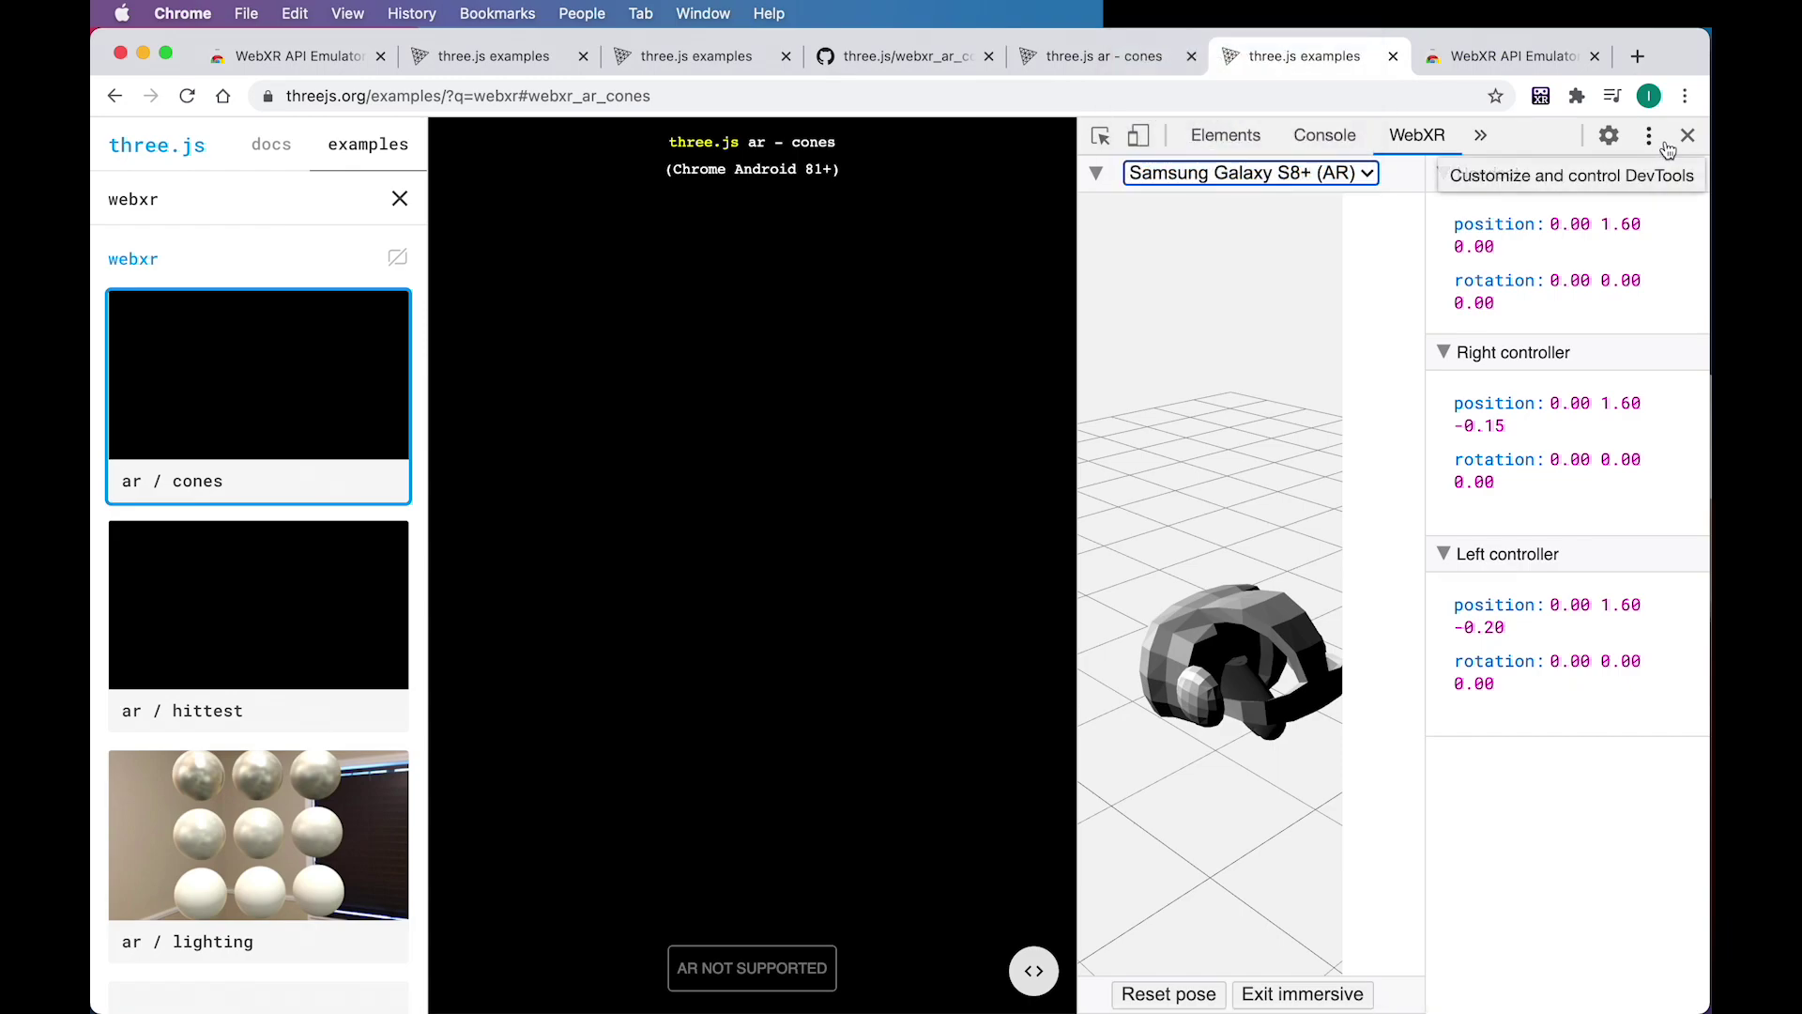
pyautogui.click(1688, 136)
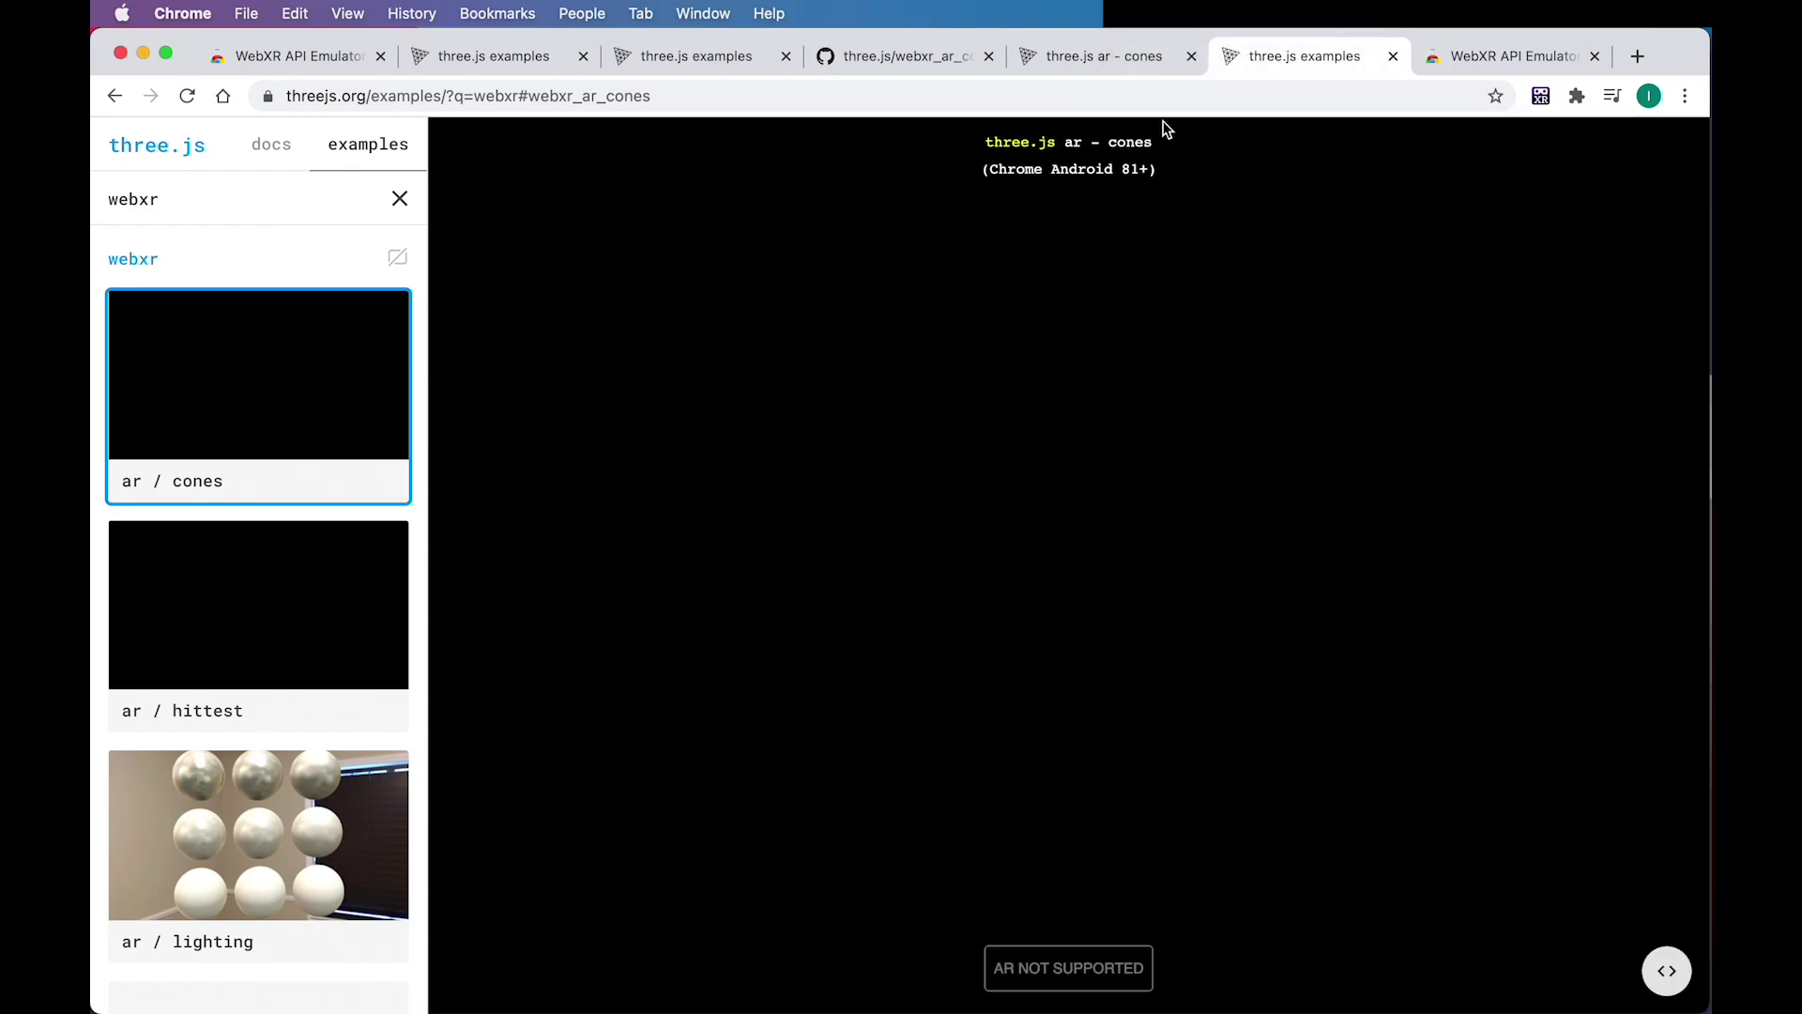
# - Reload the ar / cones page and start the emulated AR session
pyautogui.click(1142, 98)
pyautogui.press('Return')
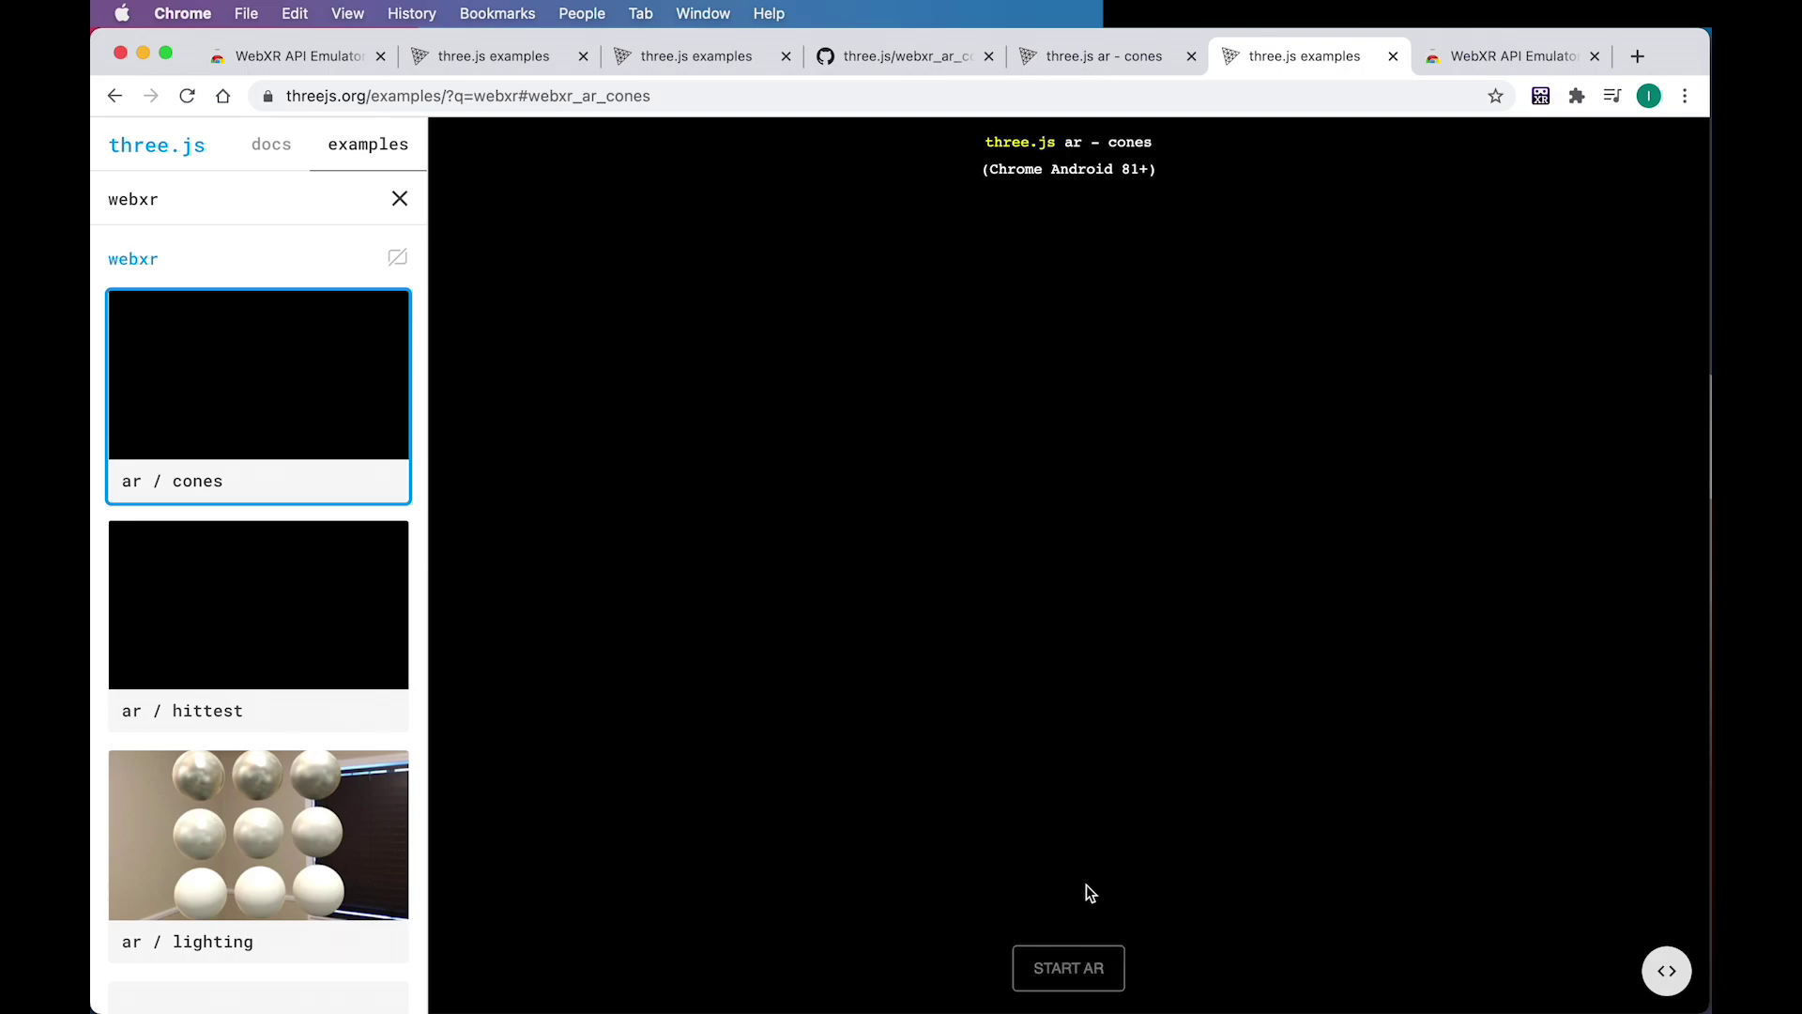
pyautogui.click(1069, 968)
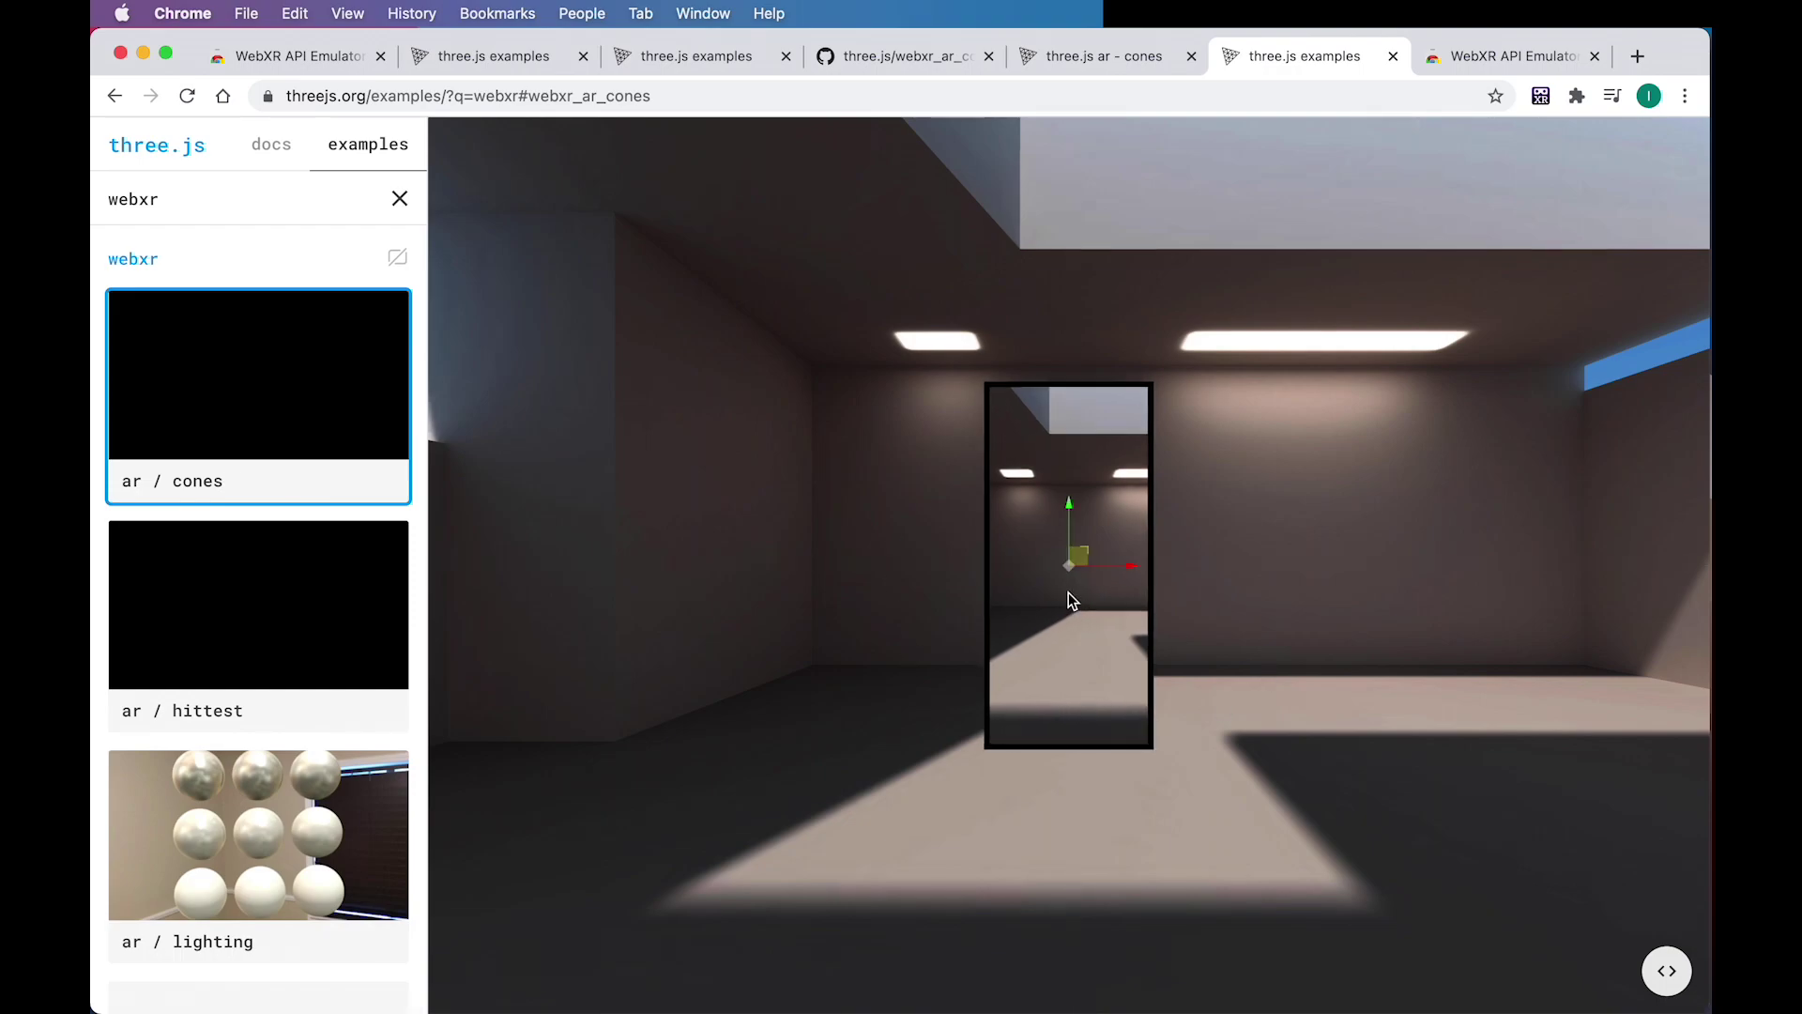
# - Scroll over the emulator's device gizmo to bring the virtual phone nearer the camera
pyautogui.scroll(3, 1070, 598)
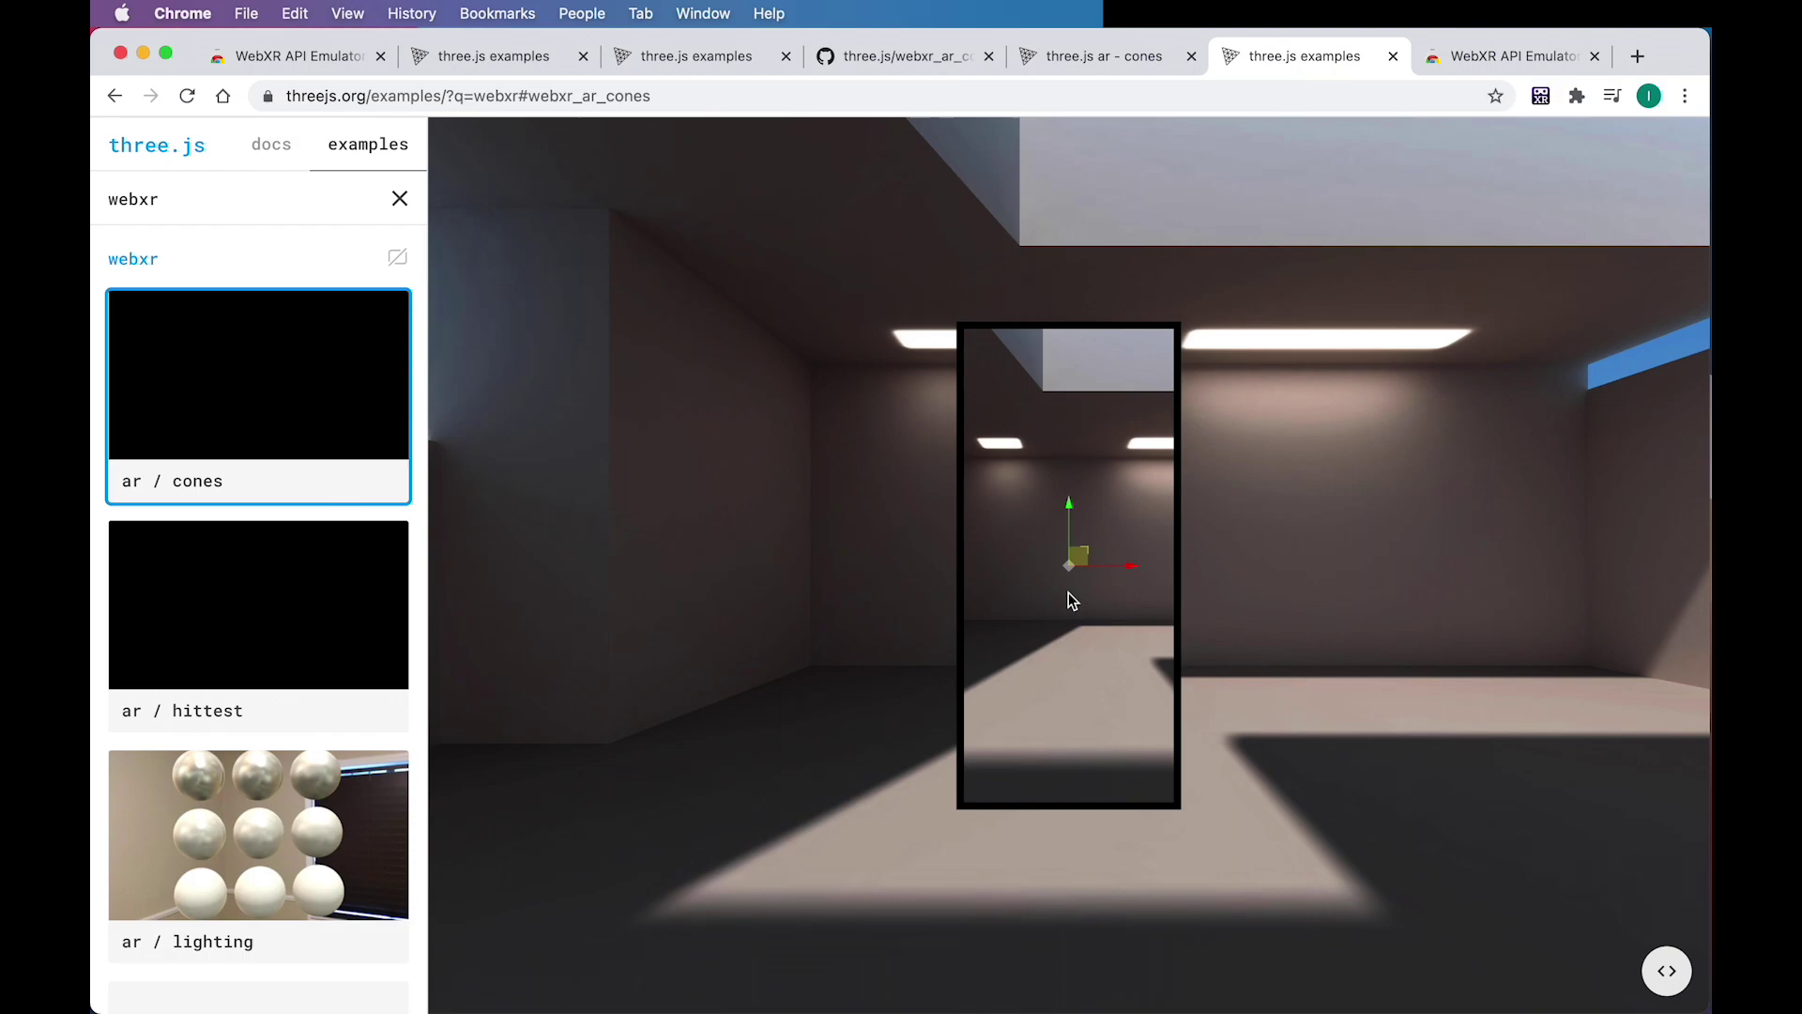
pyautogui.scroll(5, 1072, 599)
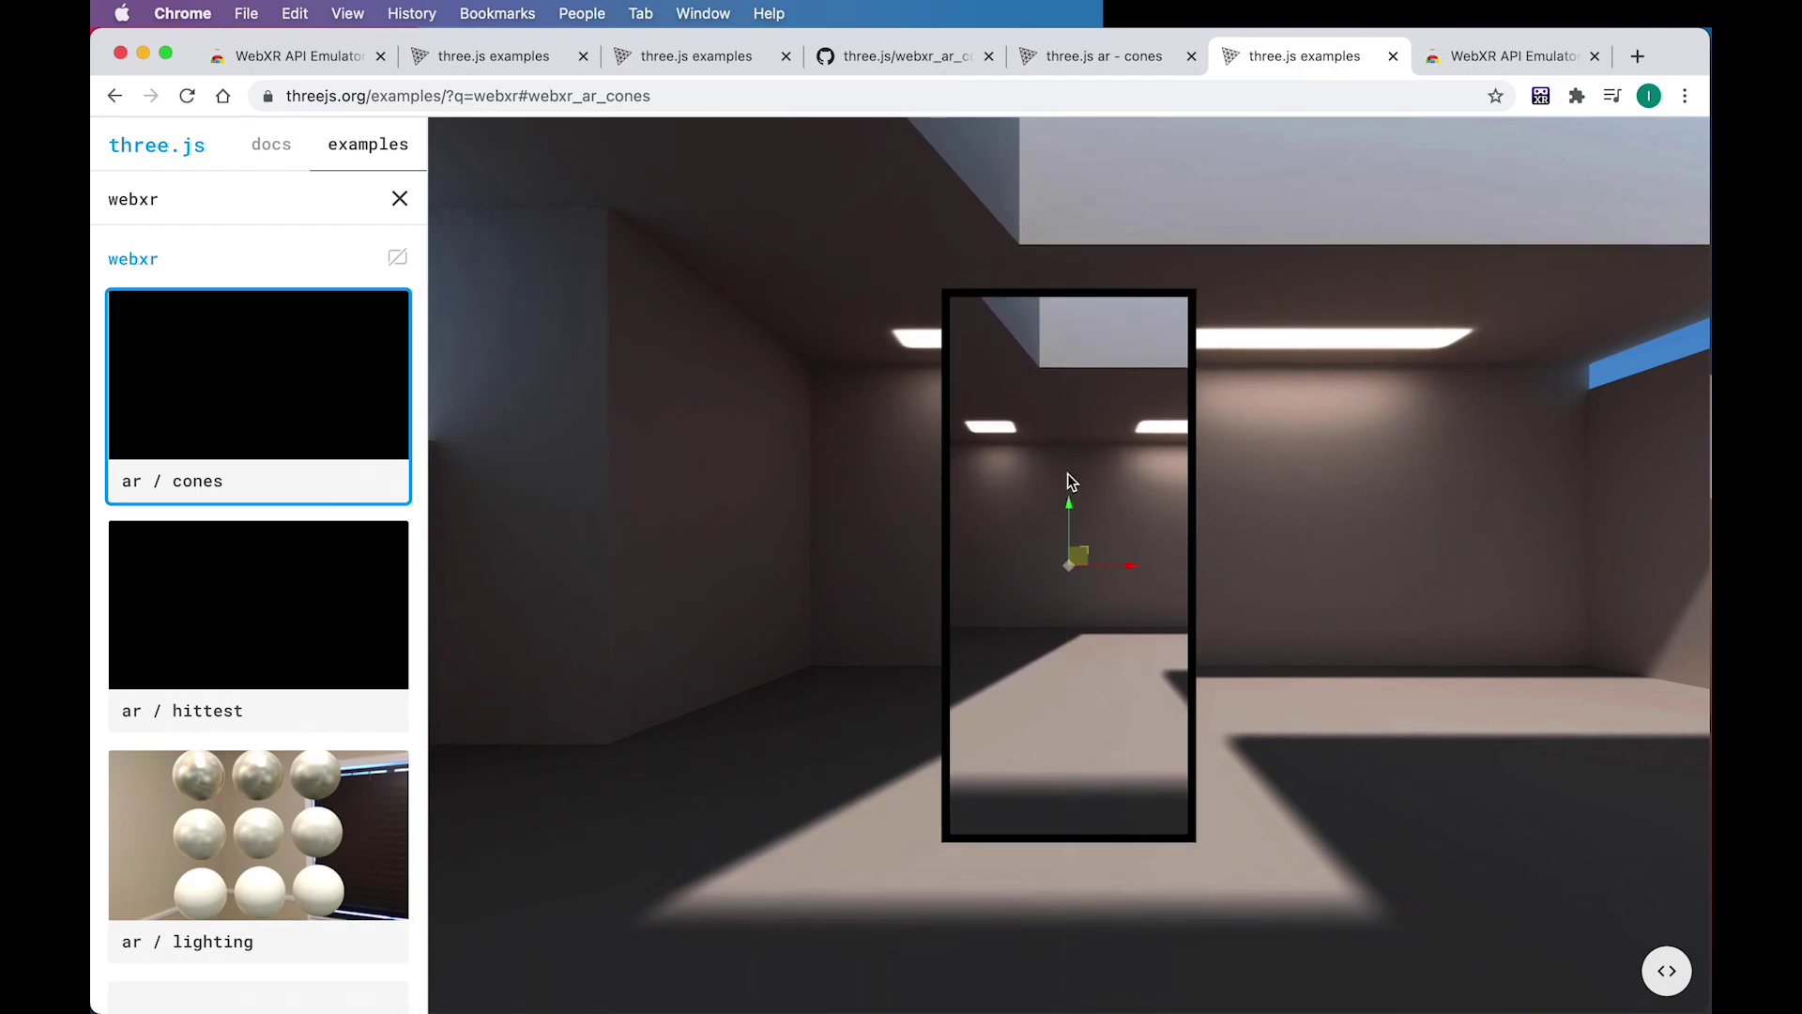
pyautogui.scroll(-5, 1066, 556)
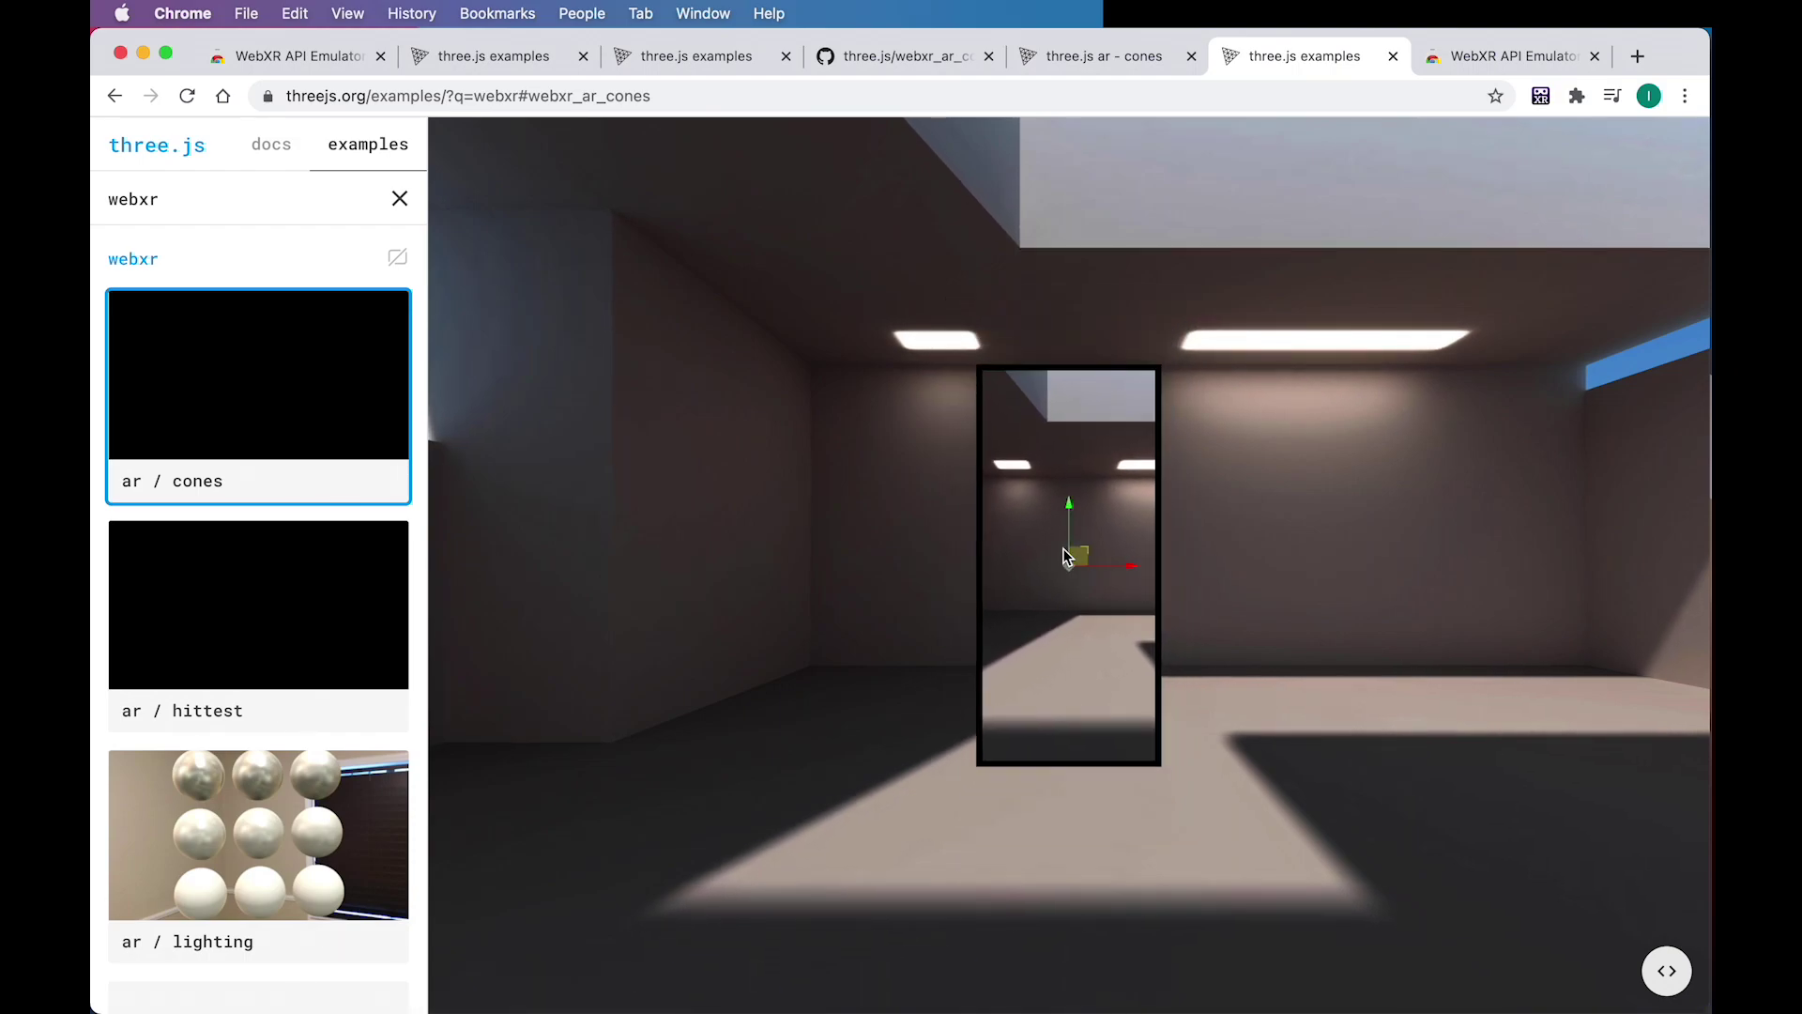
pyautogui.scroll(5, 1065, 554)
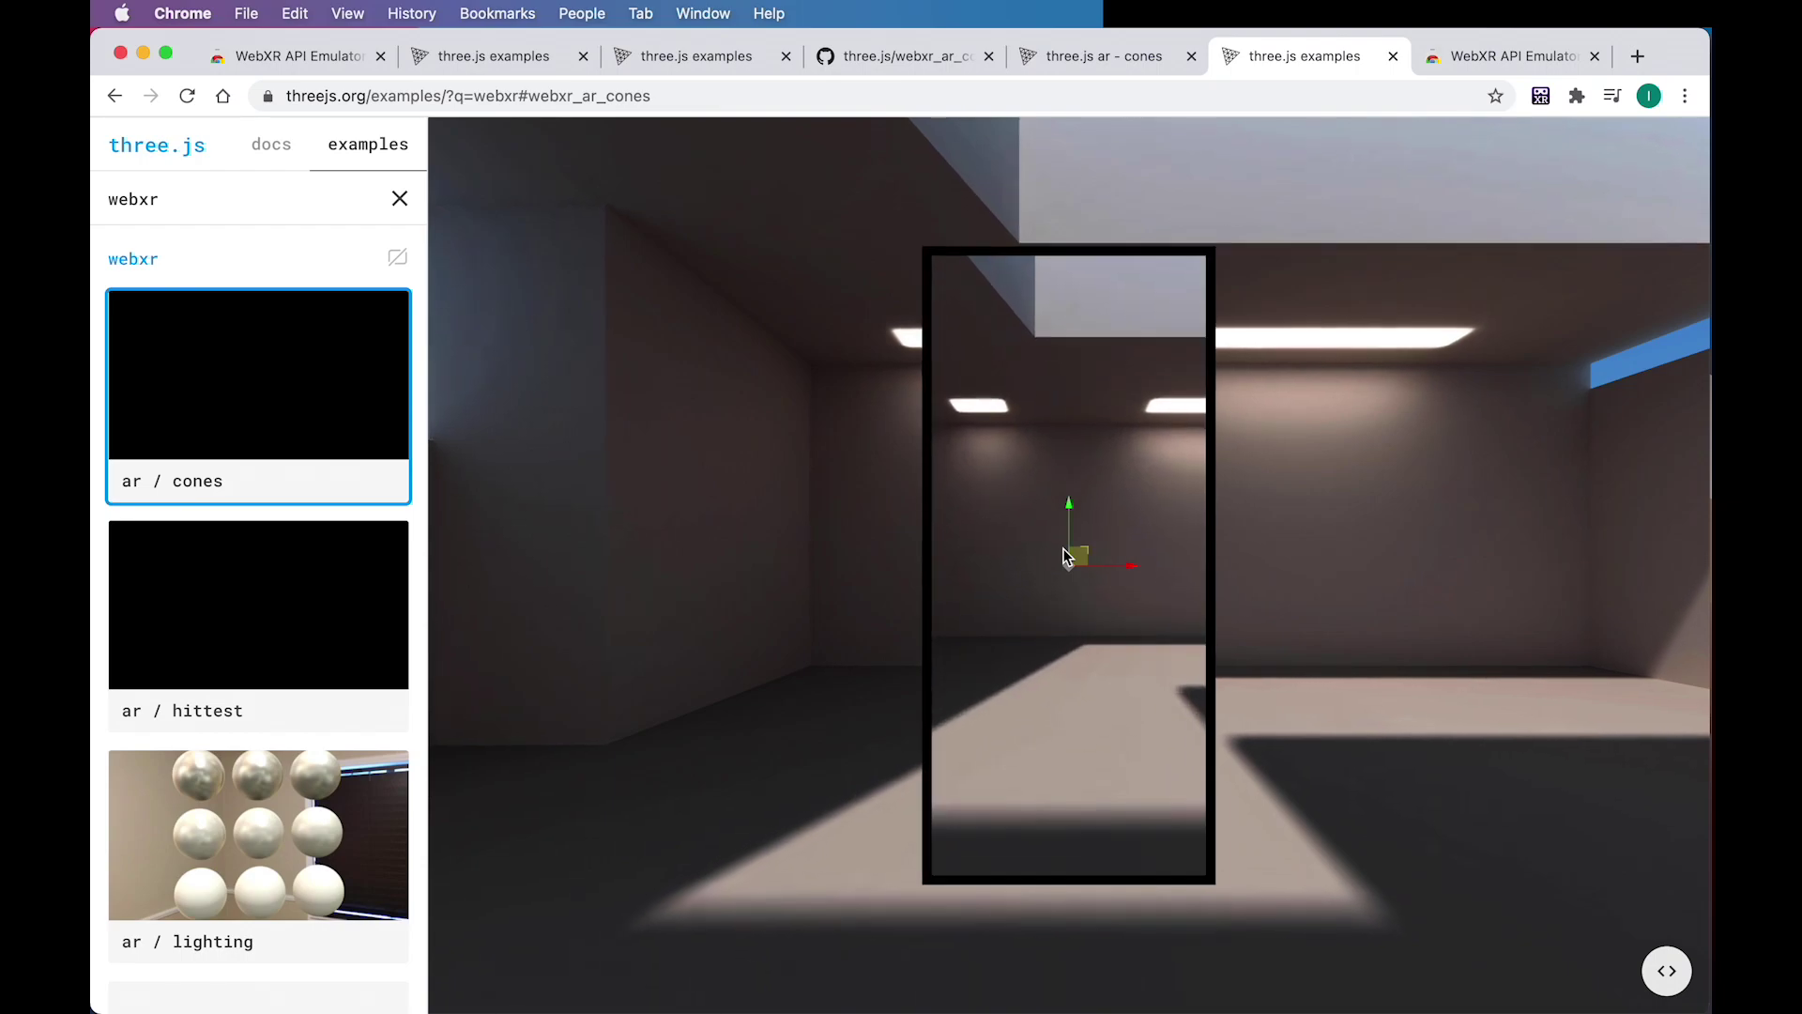
pyautogui.scroll(3, 1064, 555)
pyautogui.scroll(-4, 1064, 555)
pyautogui.scroll(4, 1065, 555)
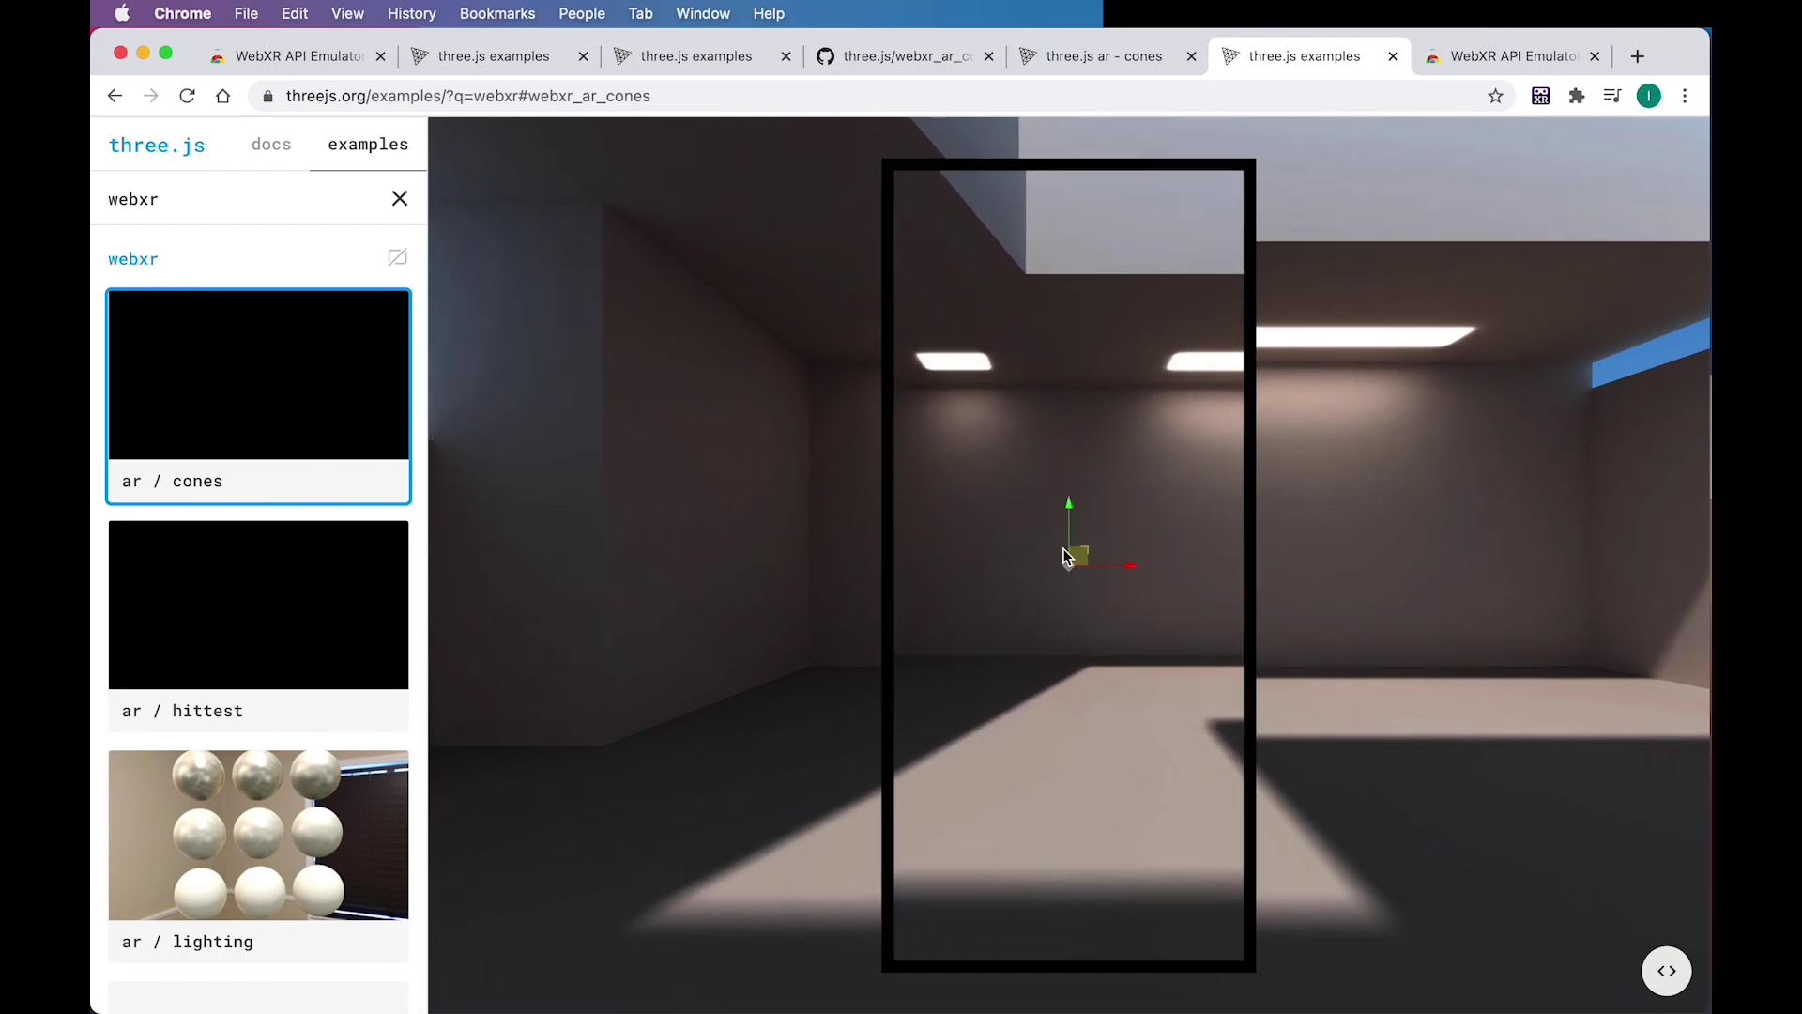
pyautogui.scroll(3, 1064, 555)
pyautogui.scroll(-2, 1065, 555)
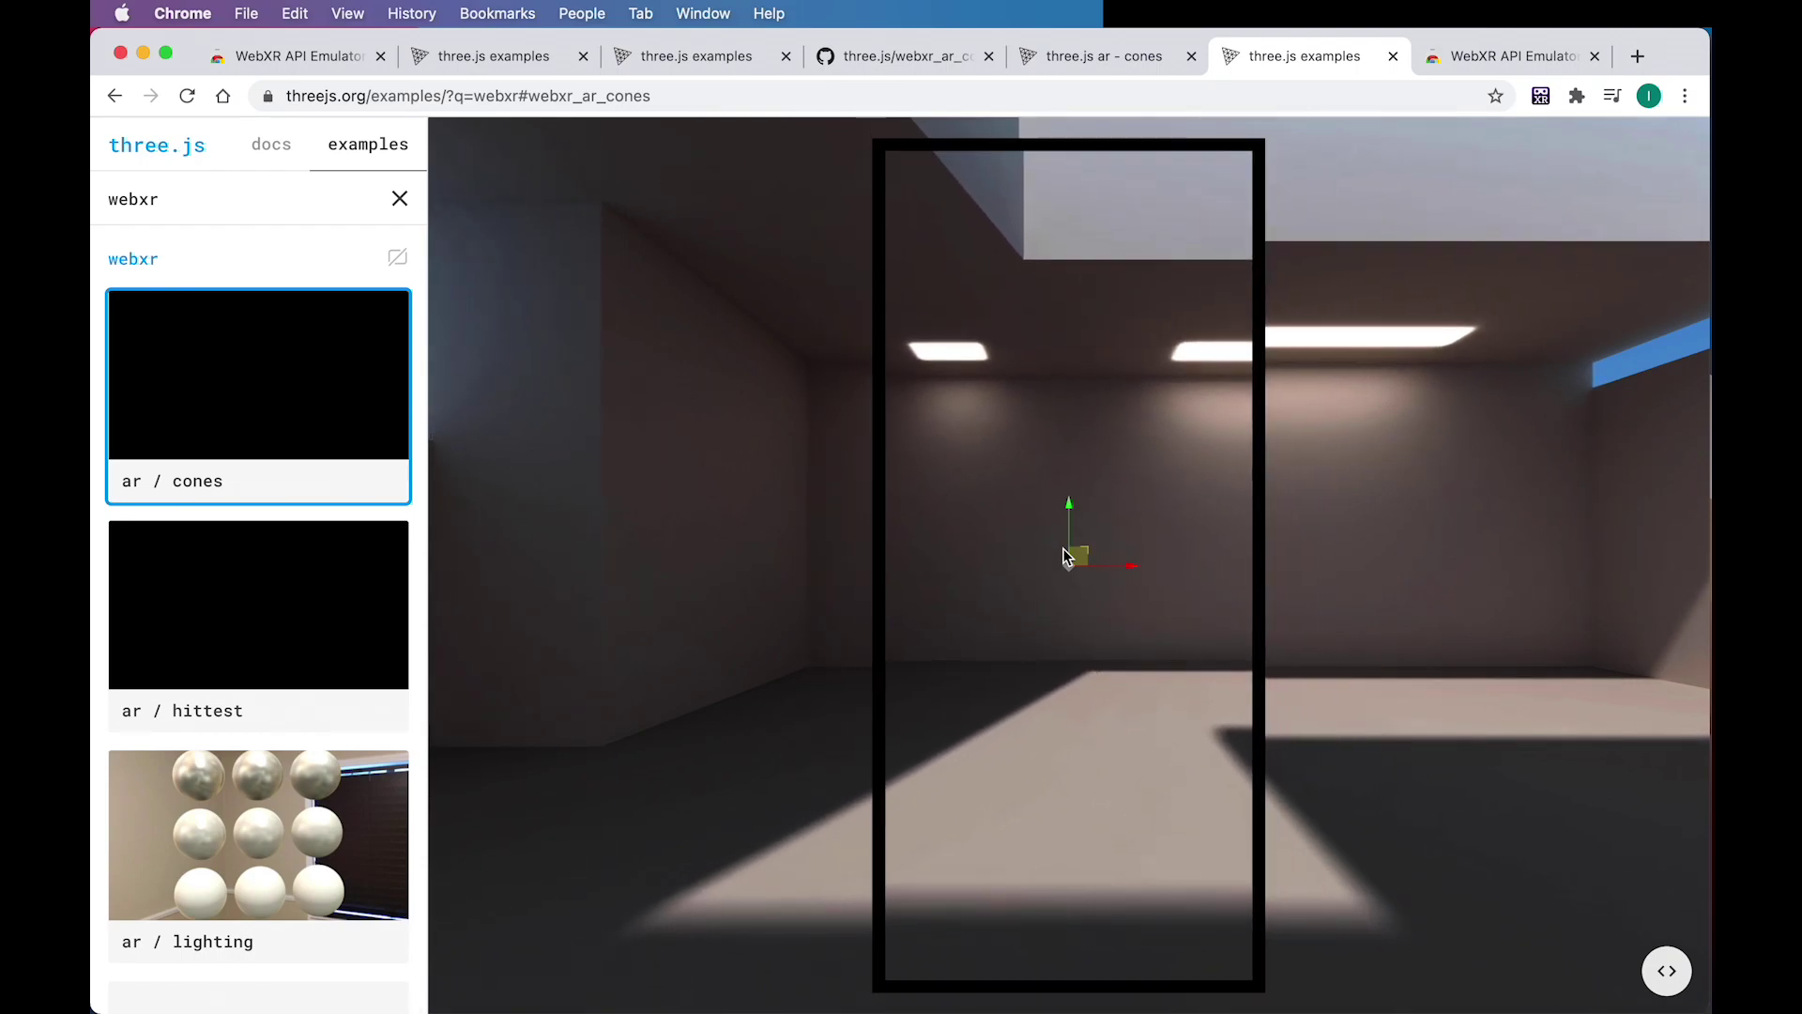
pyautogui.scroll(-3, 1063, 554)
pyautogui.scroll(4, 1063, 554)
pyautogui.scroll(-2, 1063, 554)
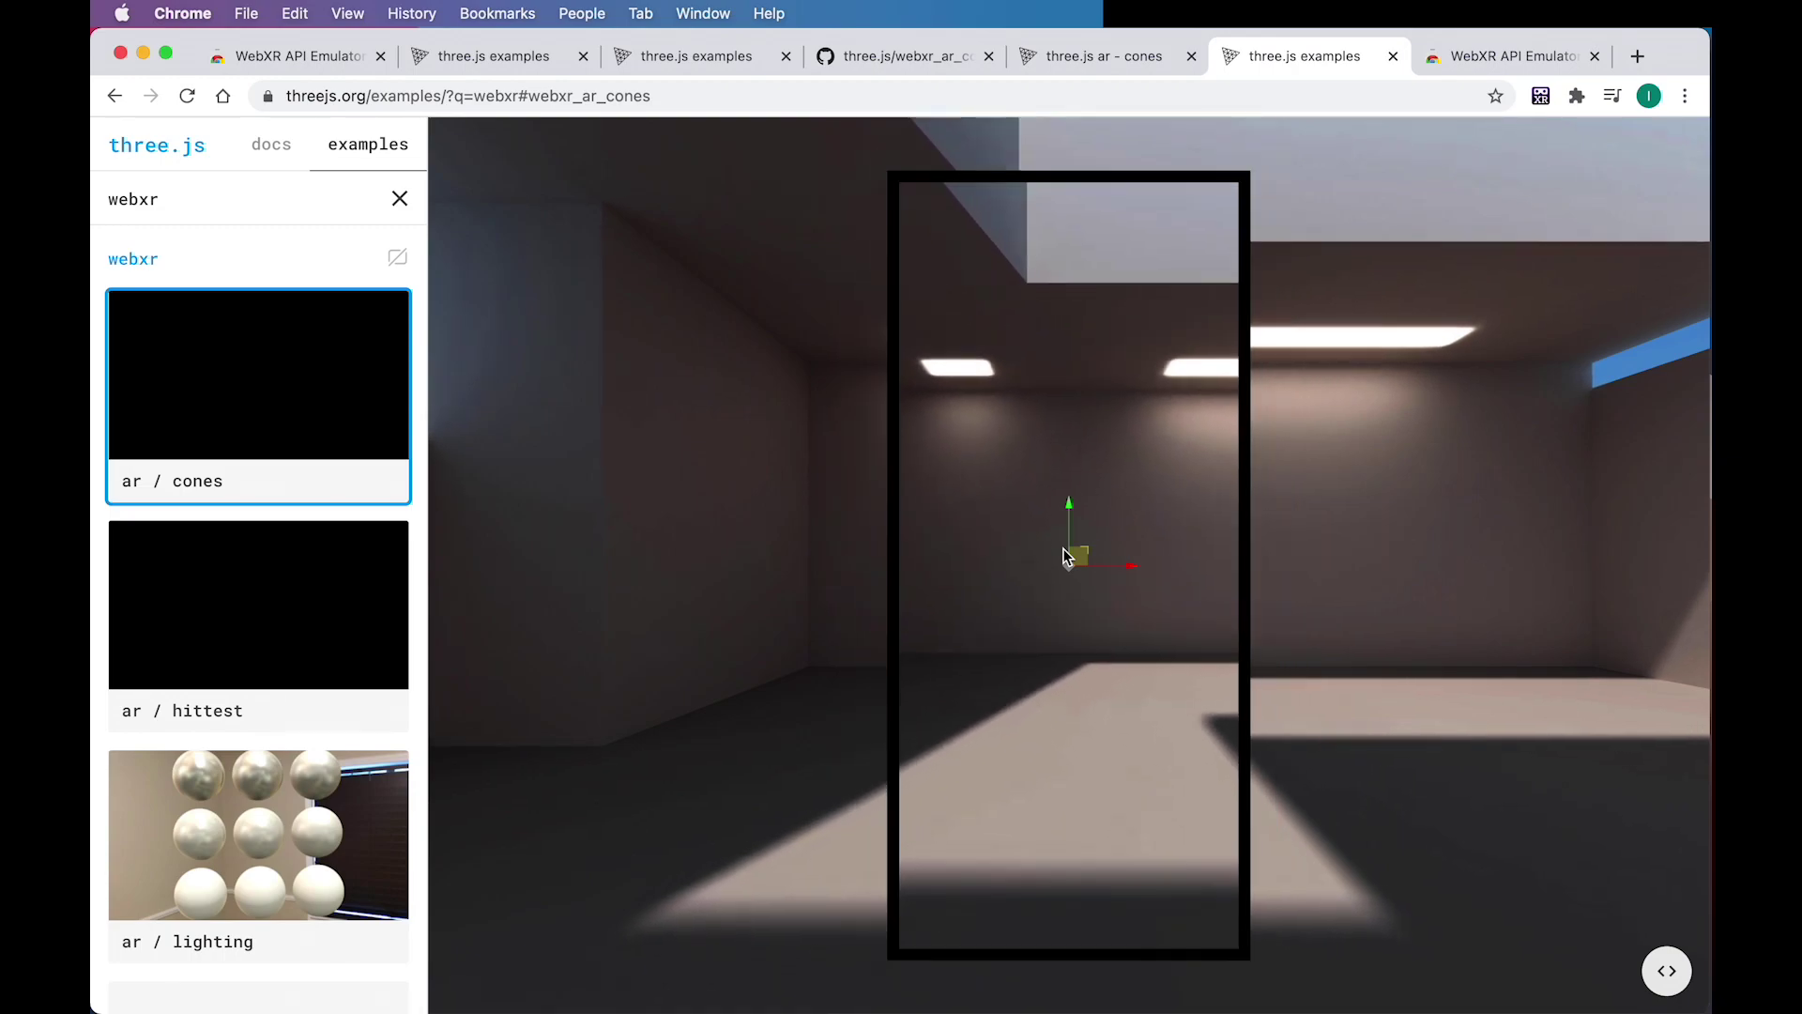
pyautogui.scroll(-3, 1063, 554)
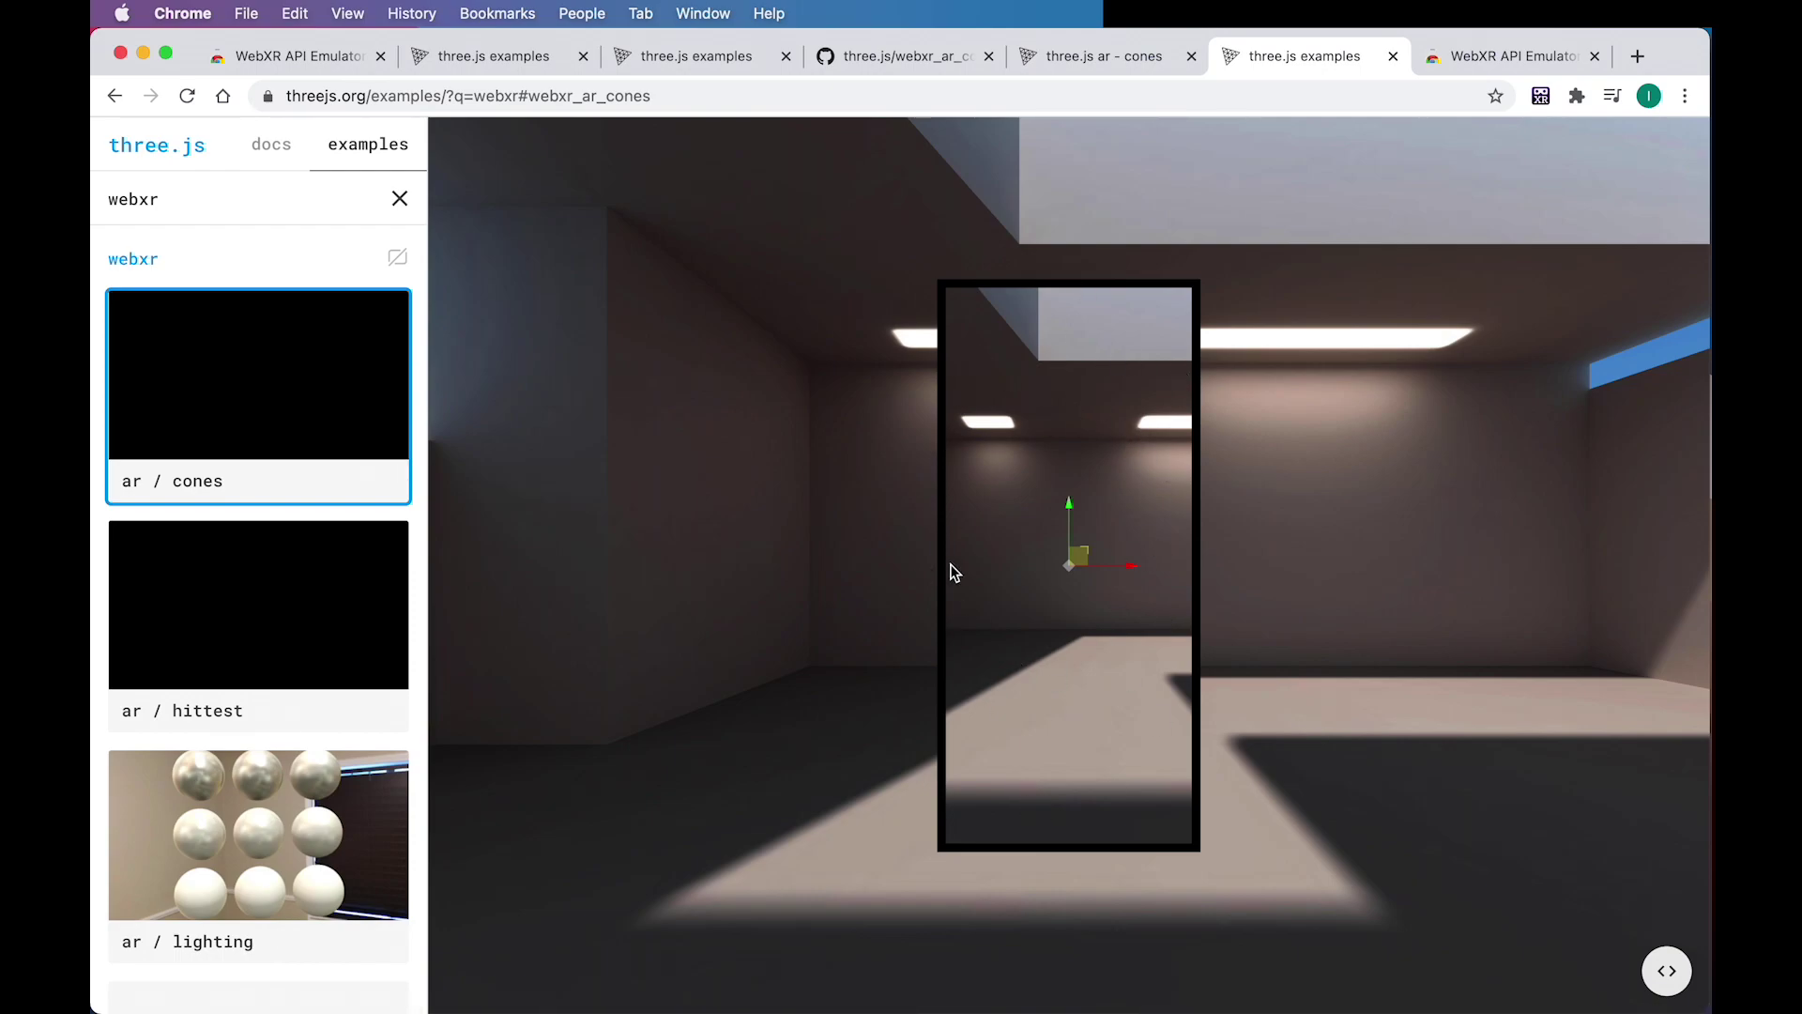
pyautogui.scroll(3, 1002, 628)
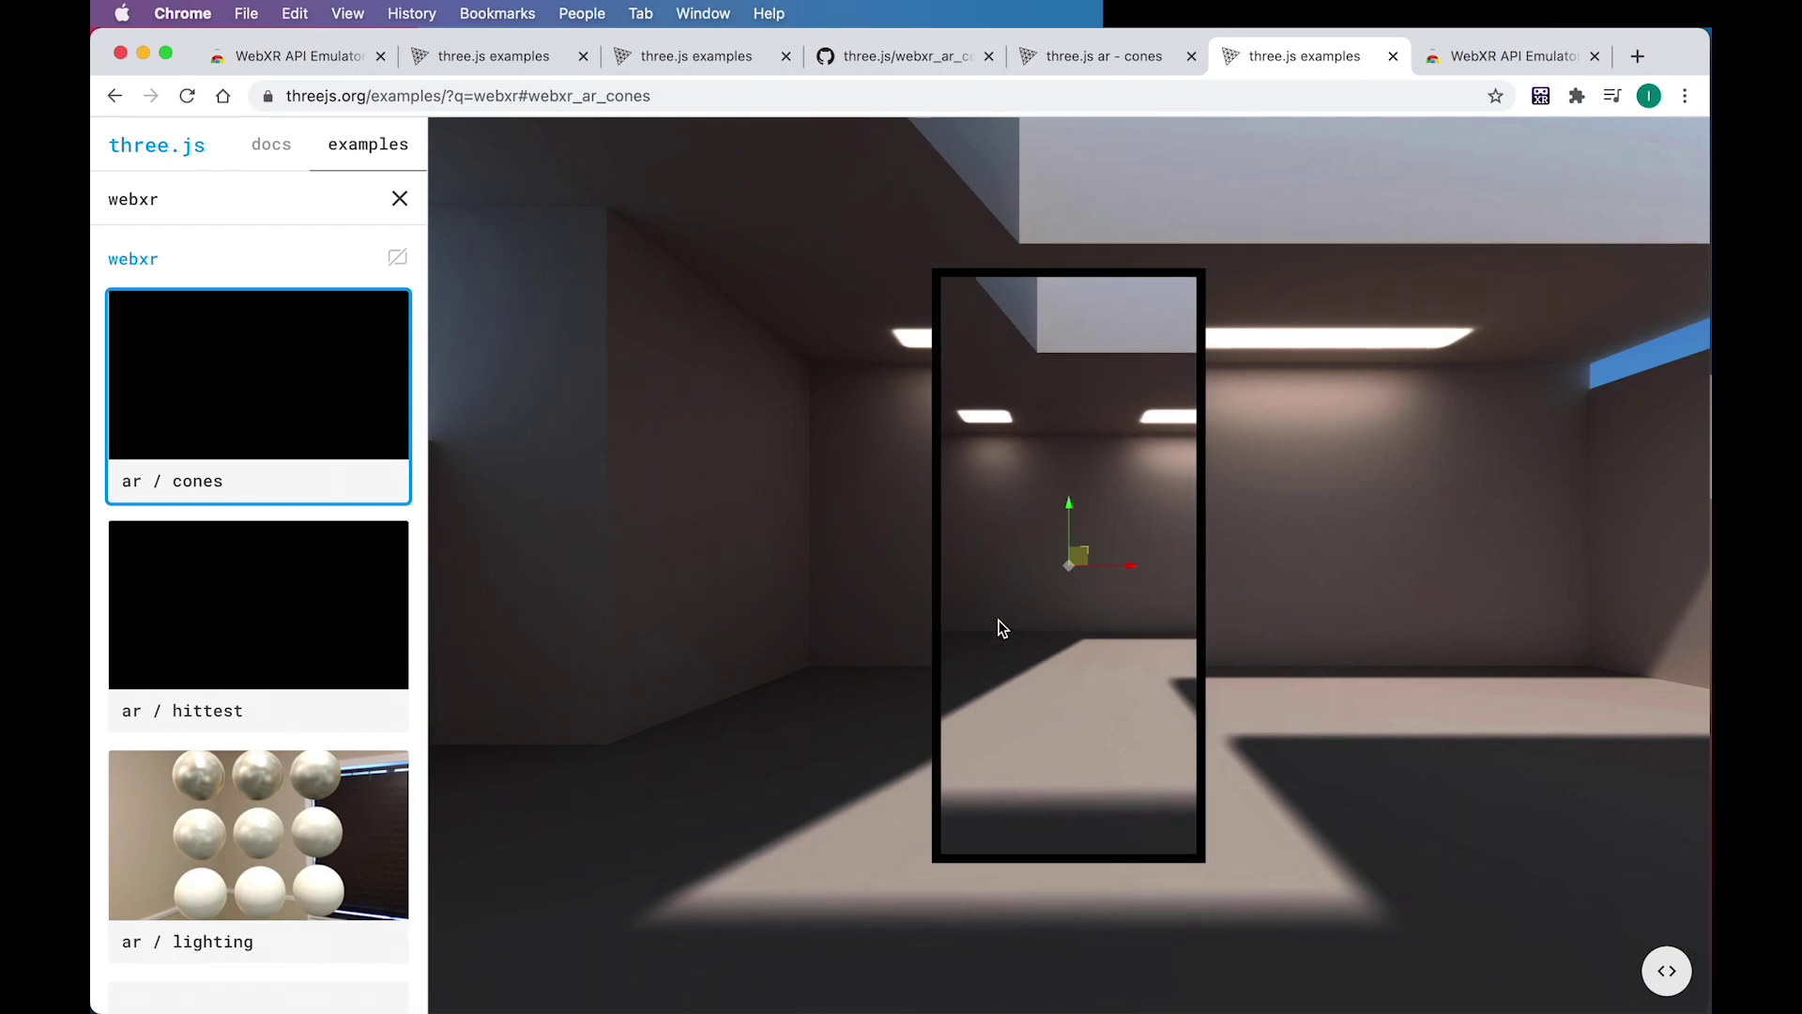
# - Place five colored cones around the phone view, including green ones near the floor
pyautogui.click(1038, 545)
pyautogui.click(1130, 385)
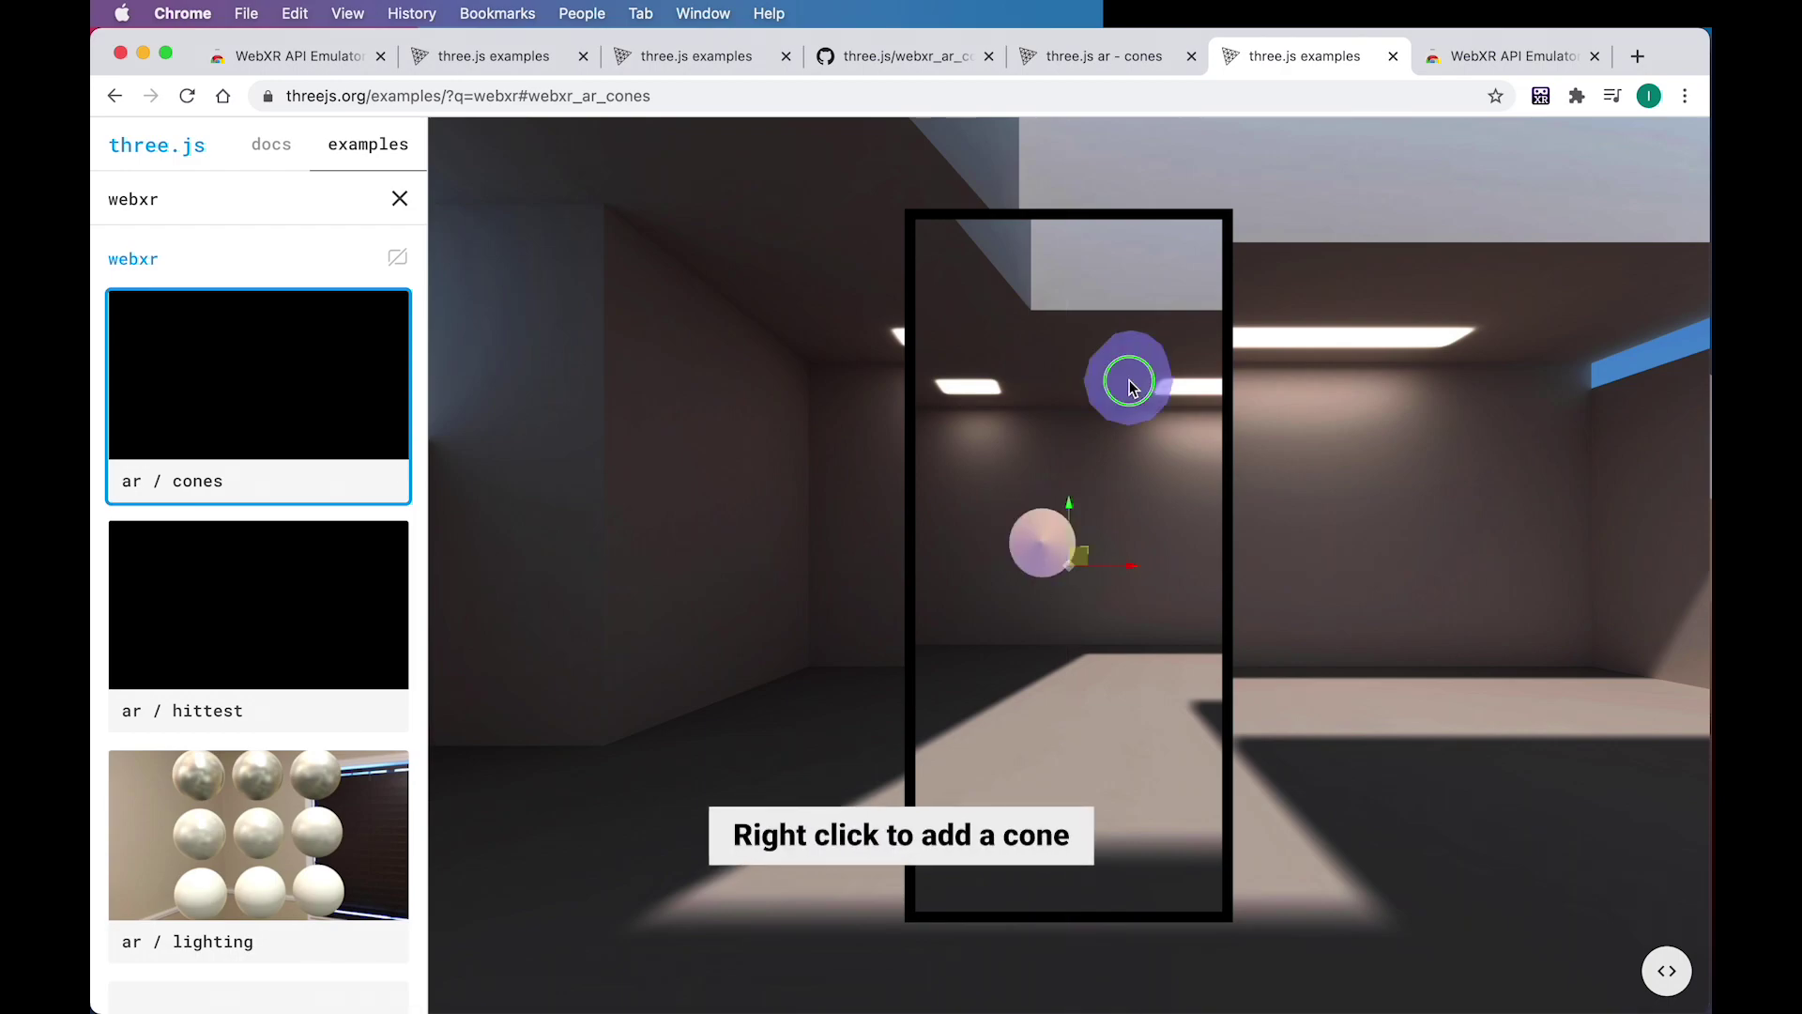
pyautogui.click(1125, 707)
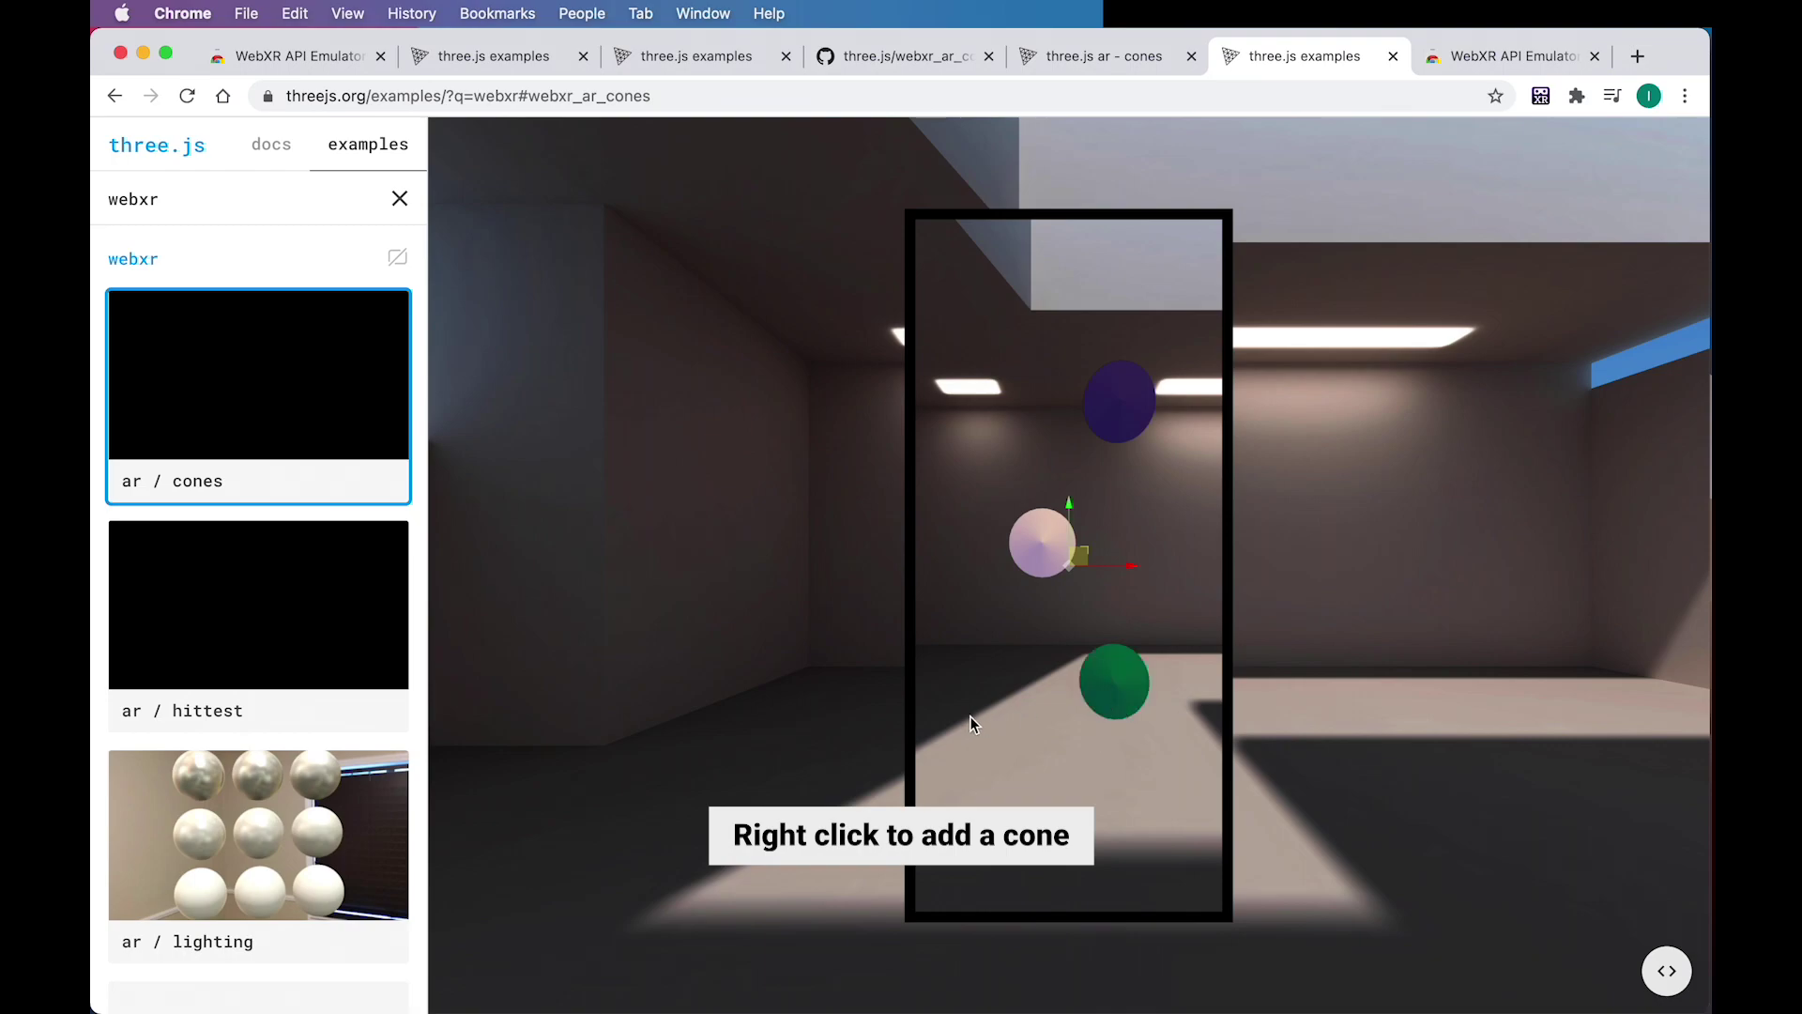
pyautogui.click(1016, 361)
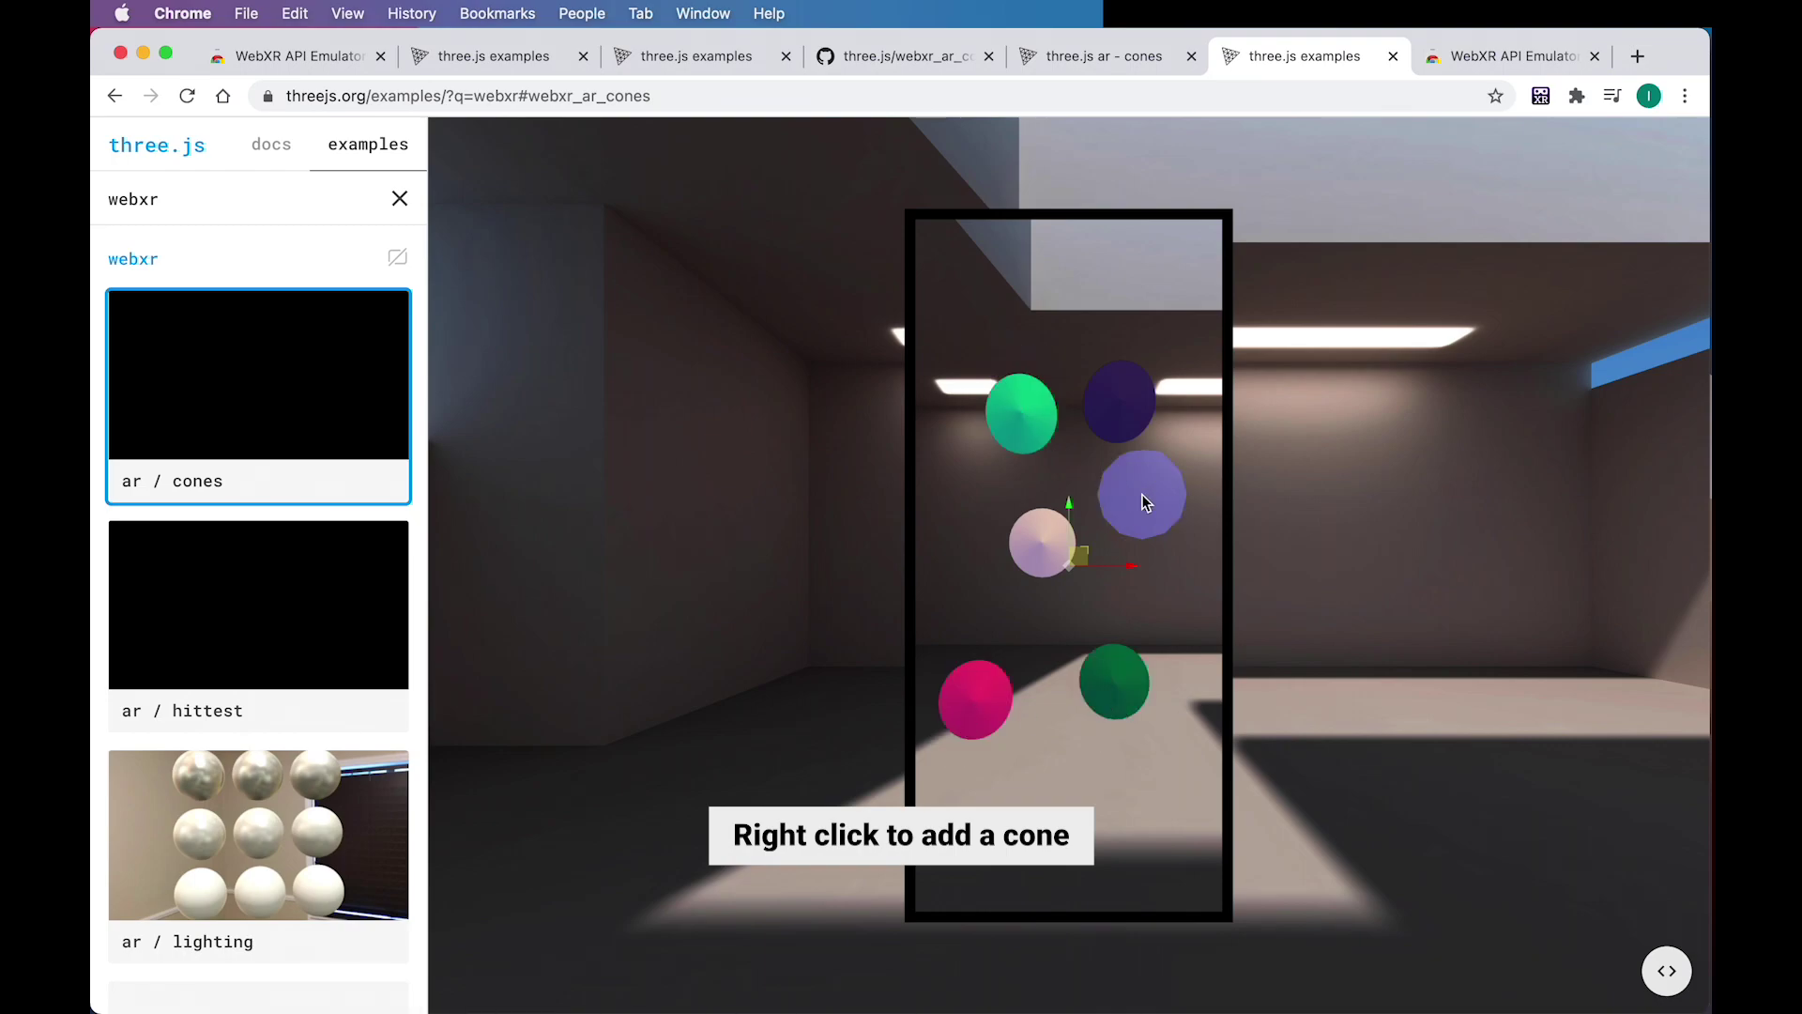
pyautogui.click(1079, 779)
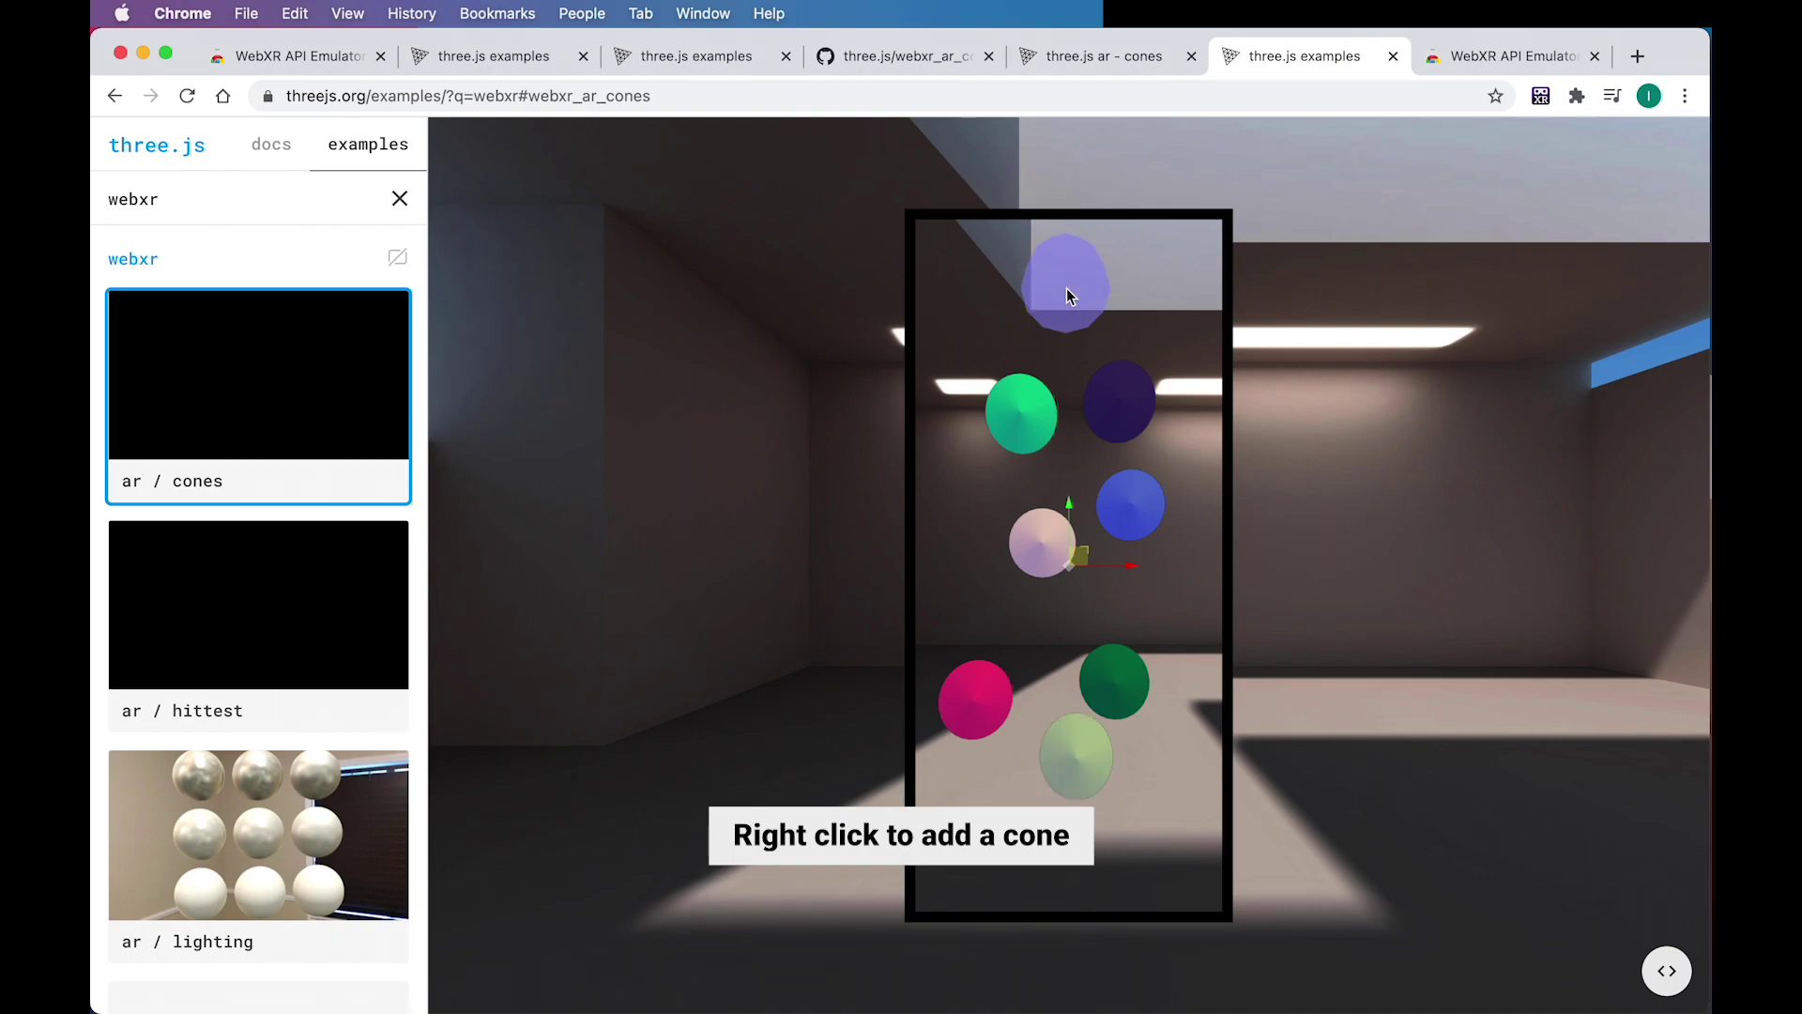
# - Switch the device gizmo to rotate mode and twist the emulated phone to a slight angle
pyautogui.click(1066, 612)
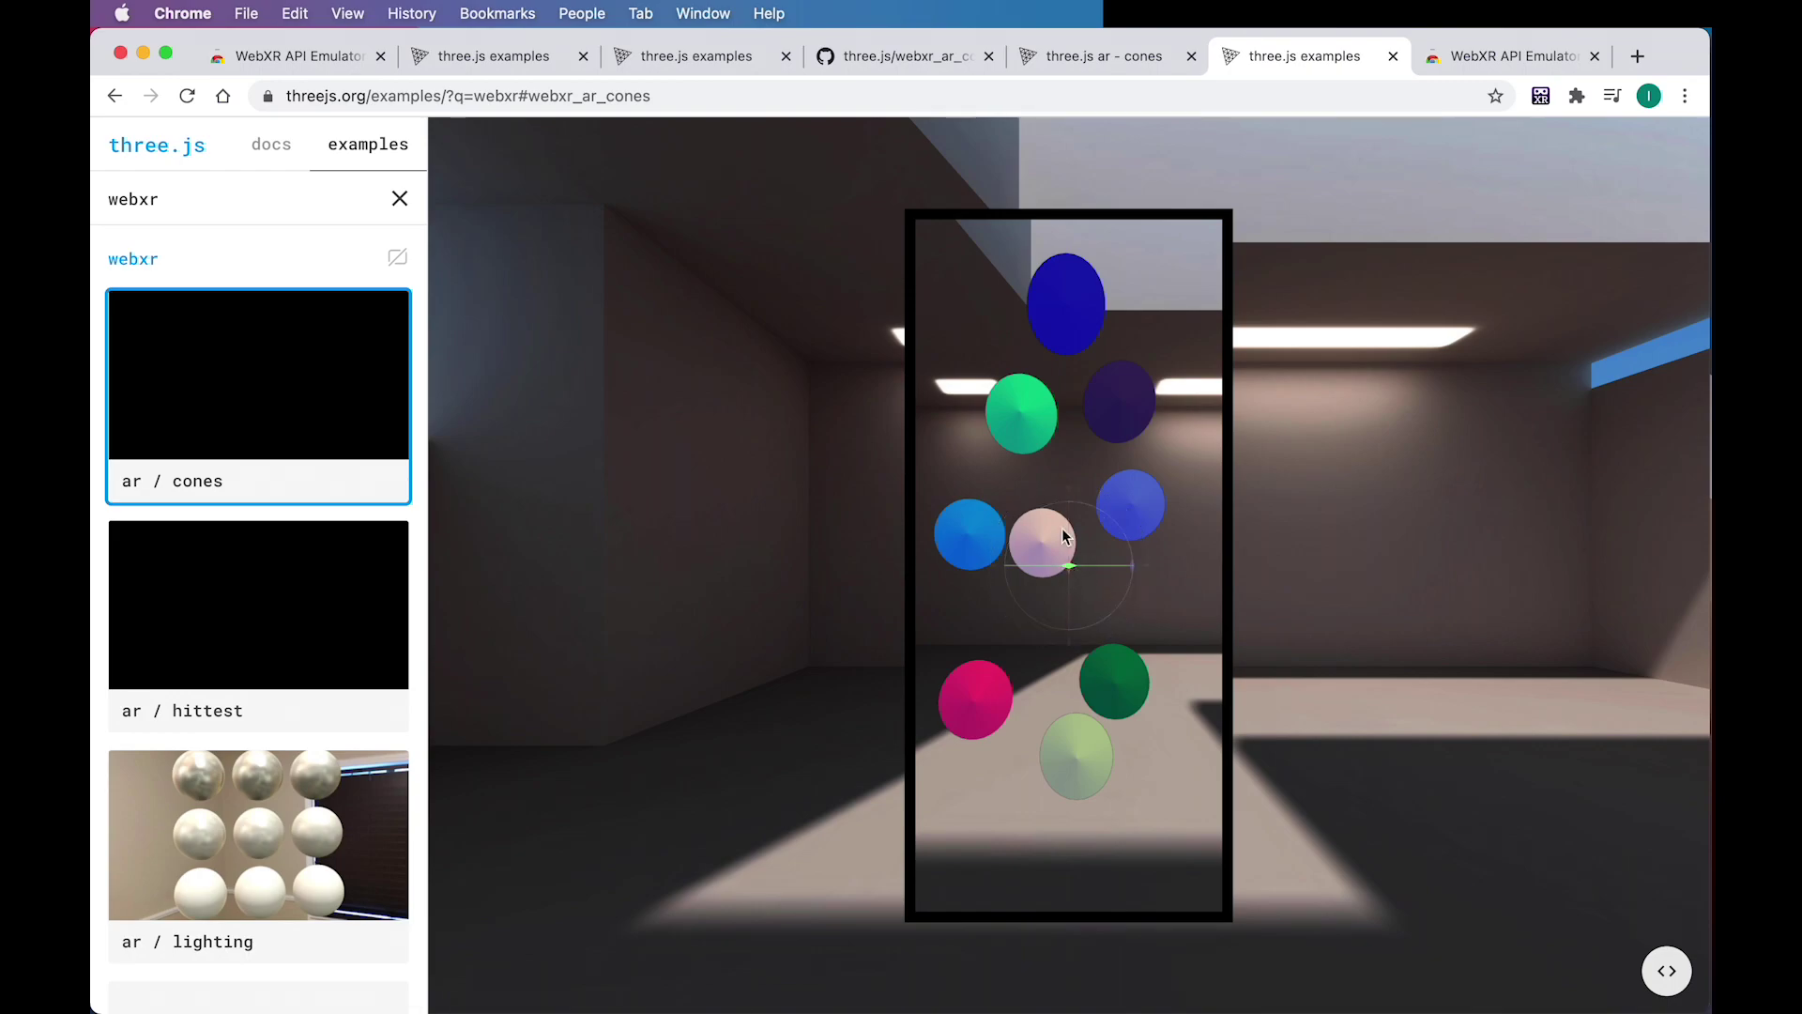
pyautogui.moveTo(1066, 570)
pyautogui.mouseDown()
pyautogui.moveTo(1067, 431)
pyautogui.moveTo(1067, 535)
pyautogui.mouseUp()
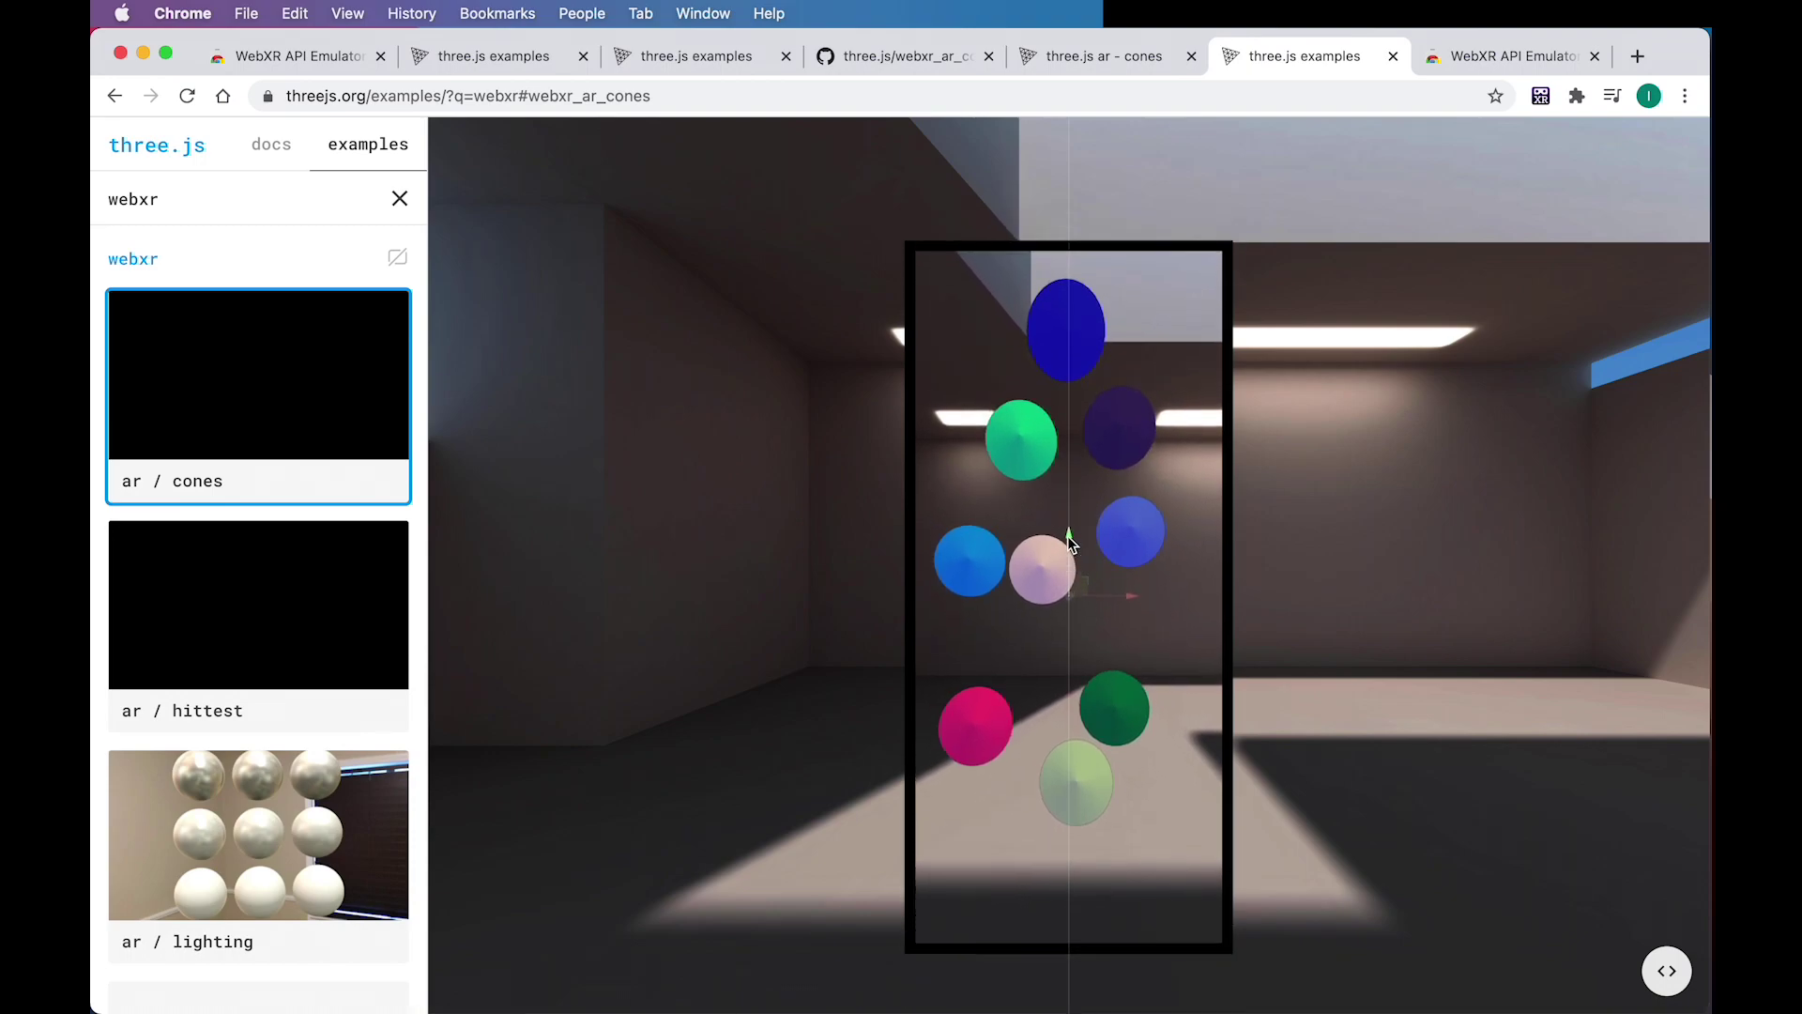
pyautogui.moveTo(1084, 604); pyautogui.dragTo(1089, 606)
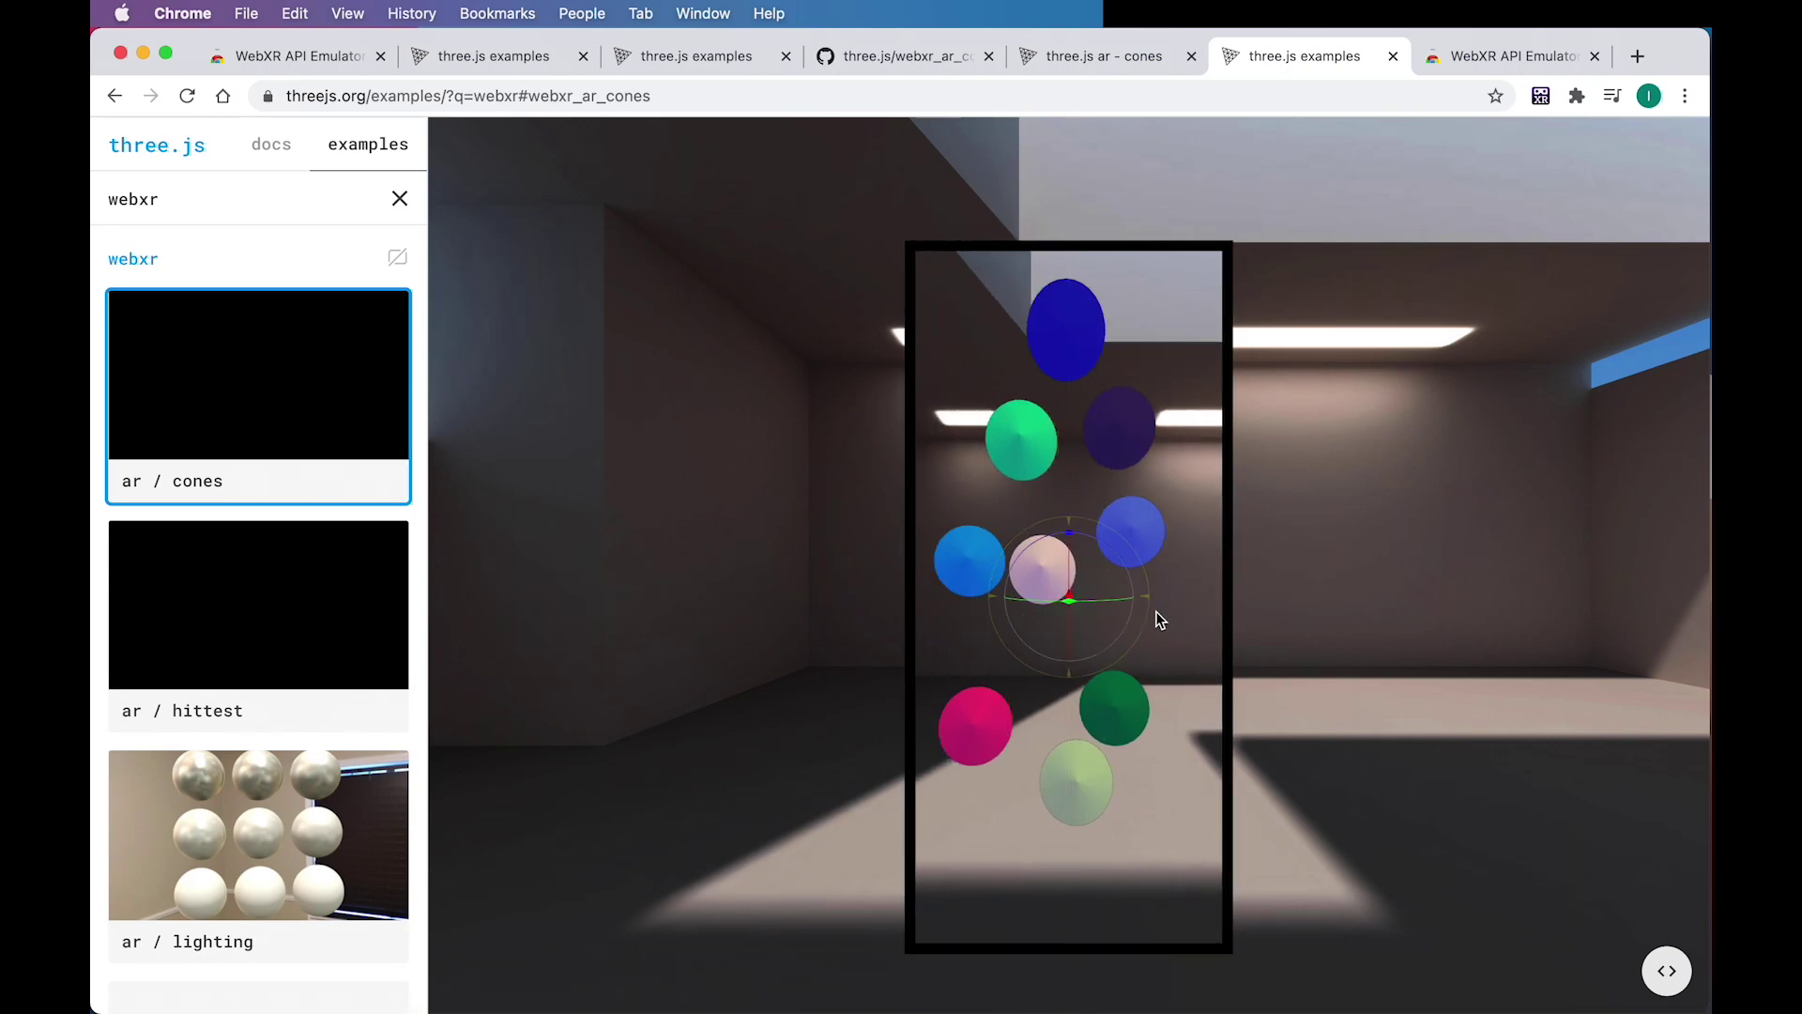
# - Add purple, dark-blue, teal, dark-green and pink cones, then slide the phone slightly left
pyautogui.click(1156, 611)
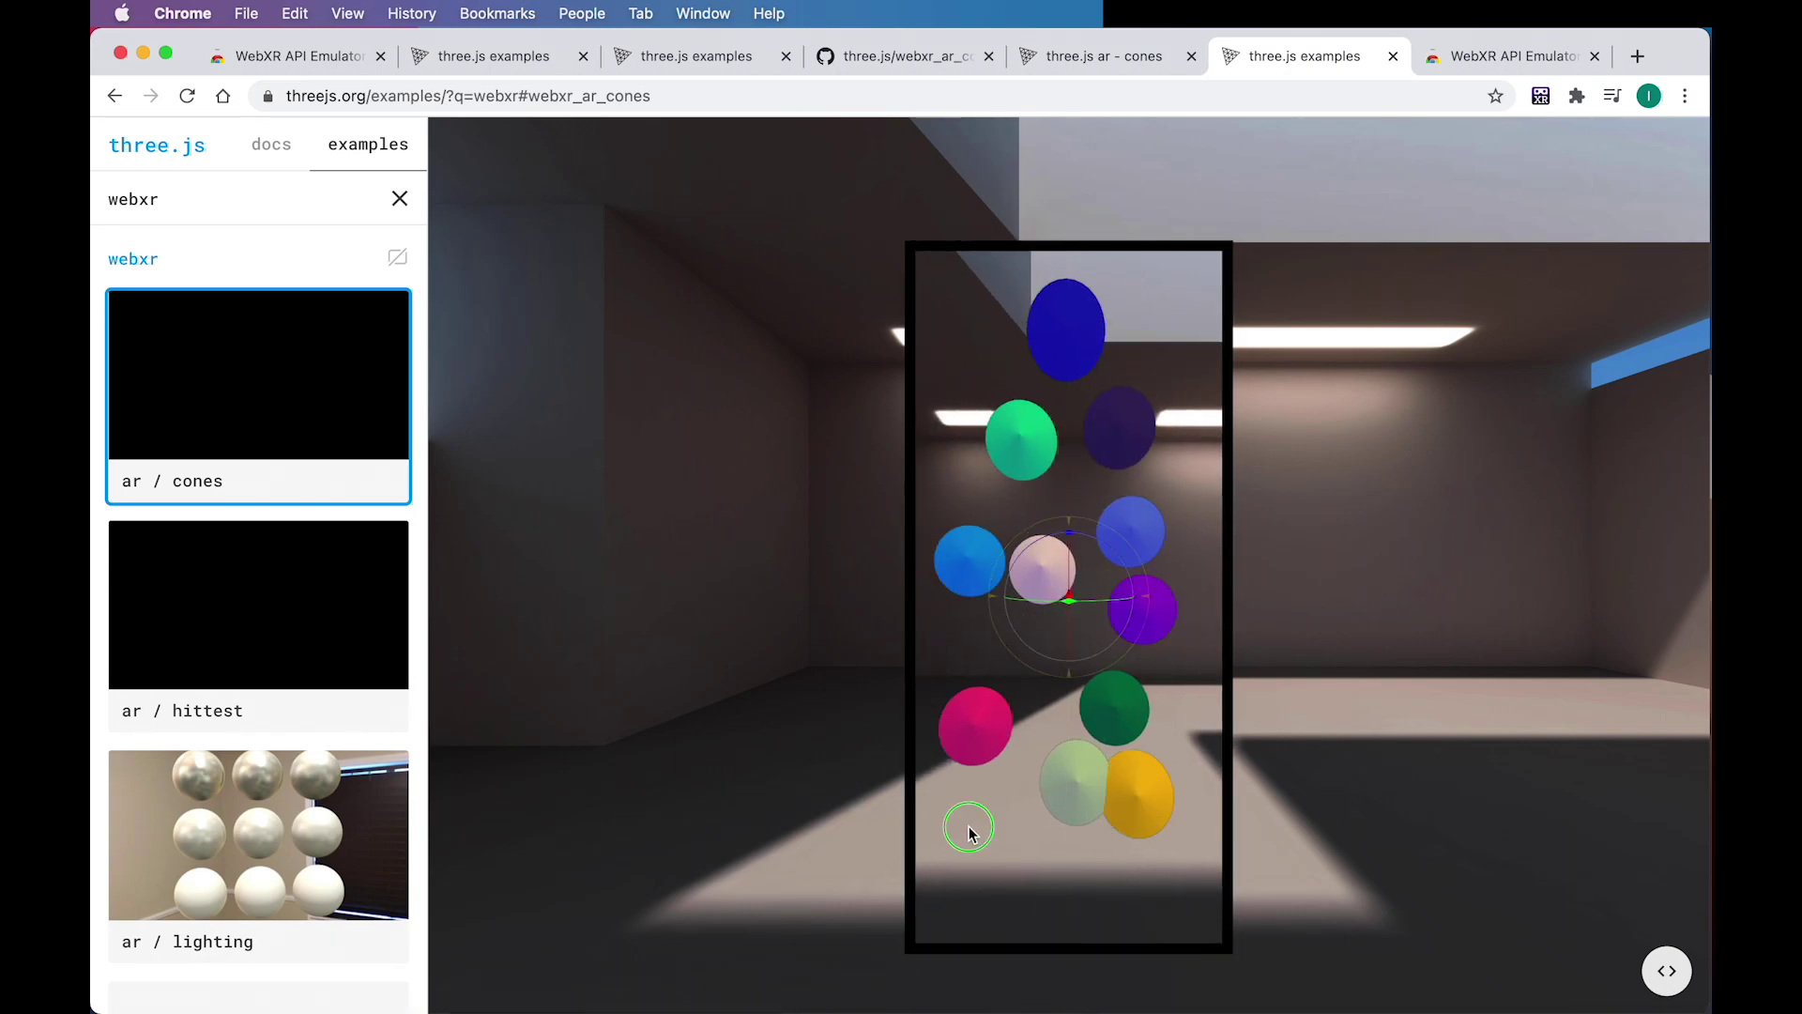
pyautogui.click(963, 373)
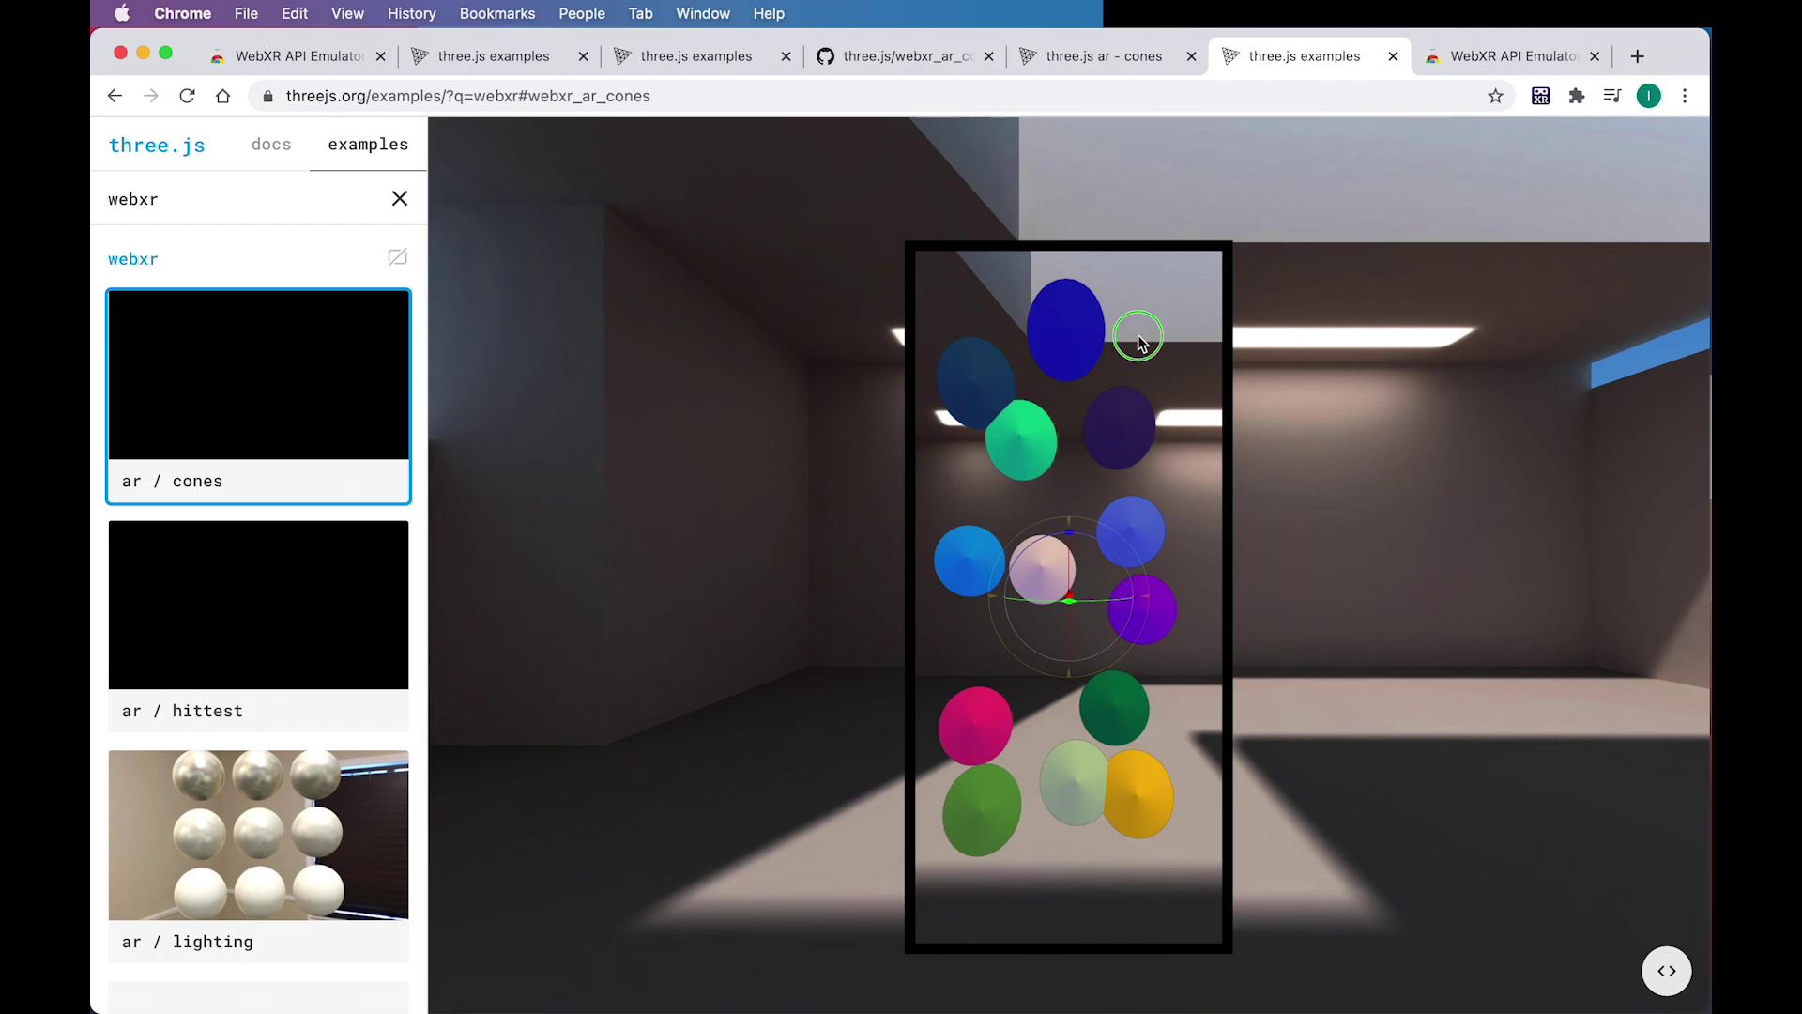
pyautogui.click(1029, 657)
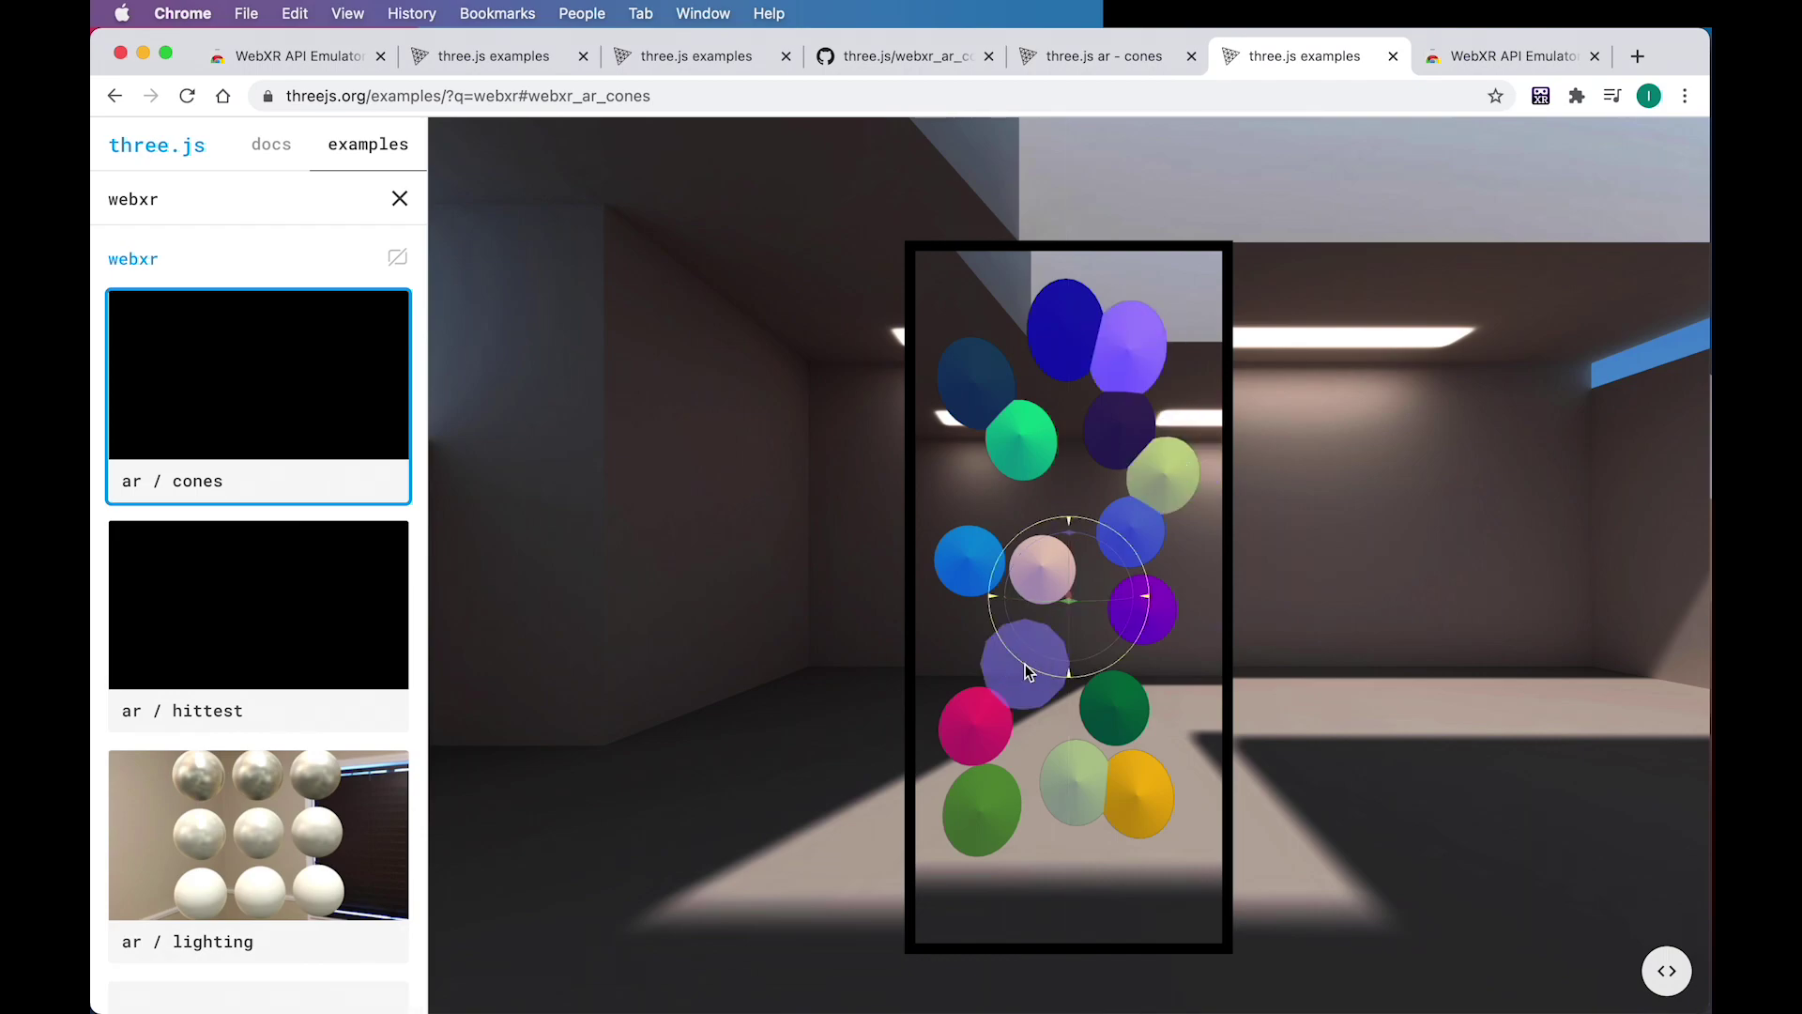
pyautogui.click(970, 497)
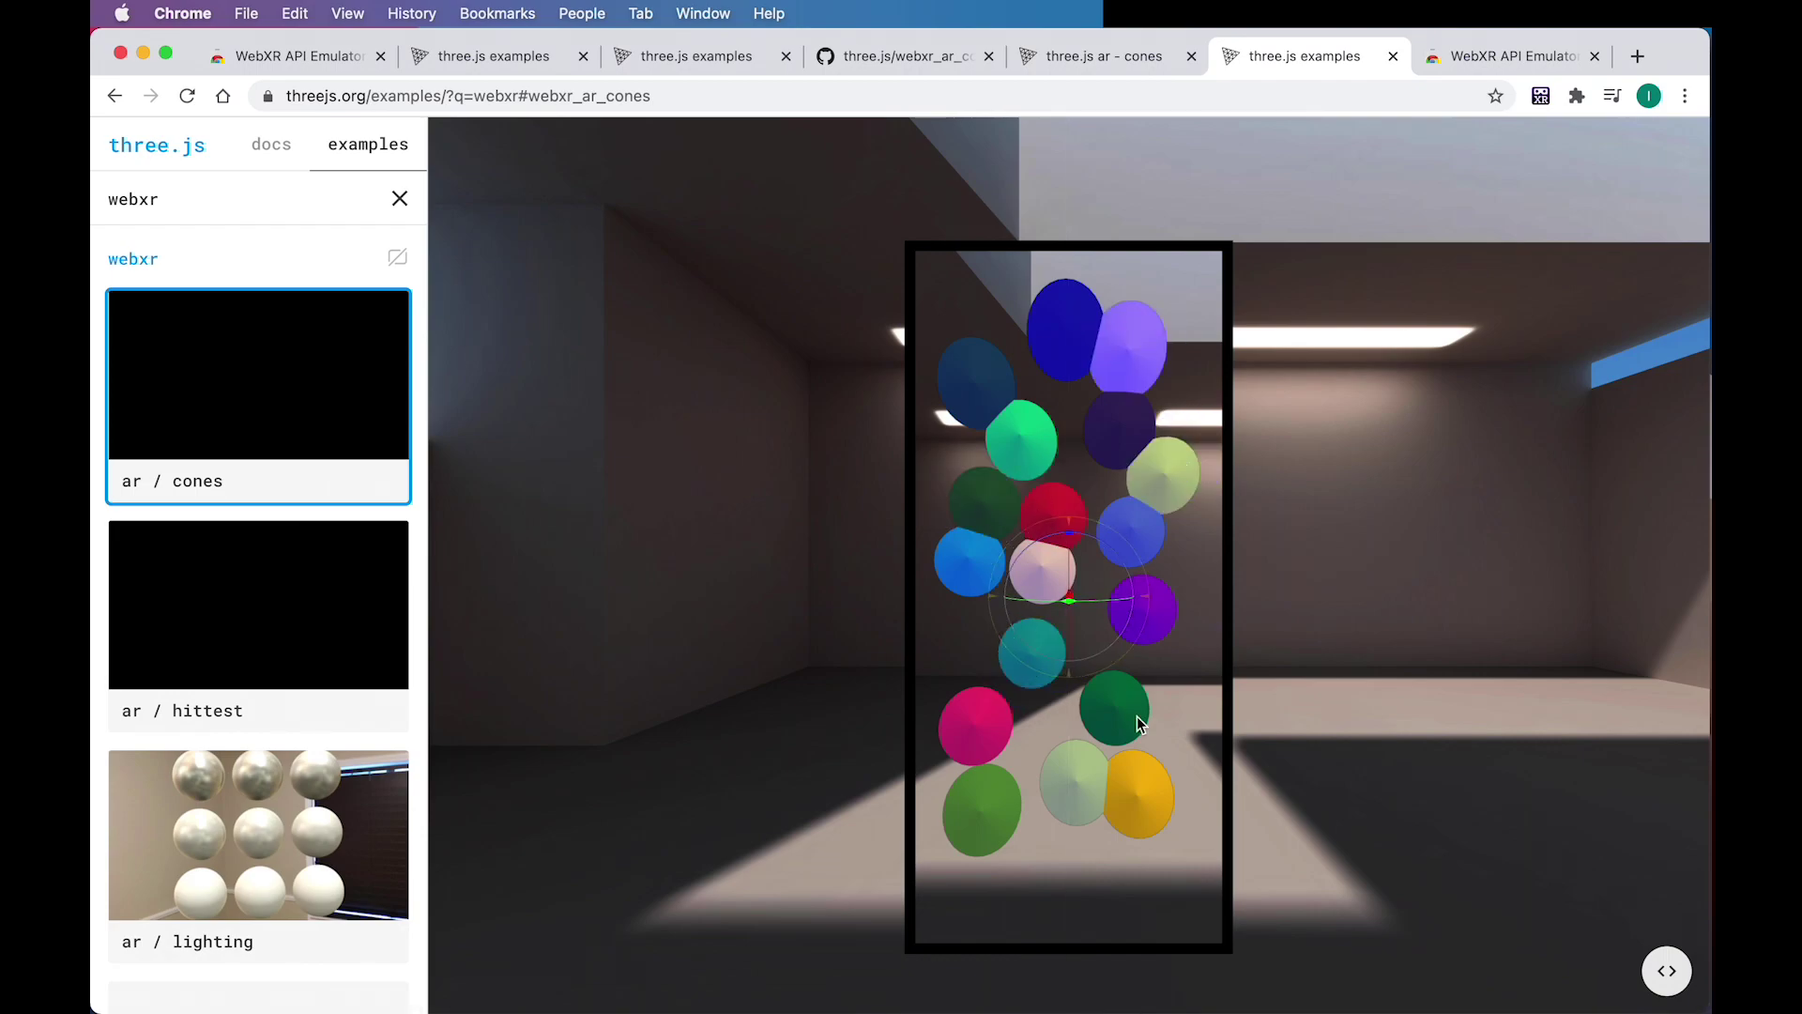
pyautogui.click(1174, 678)
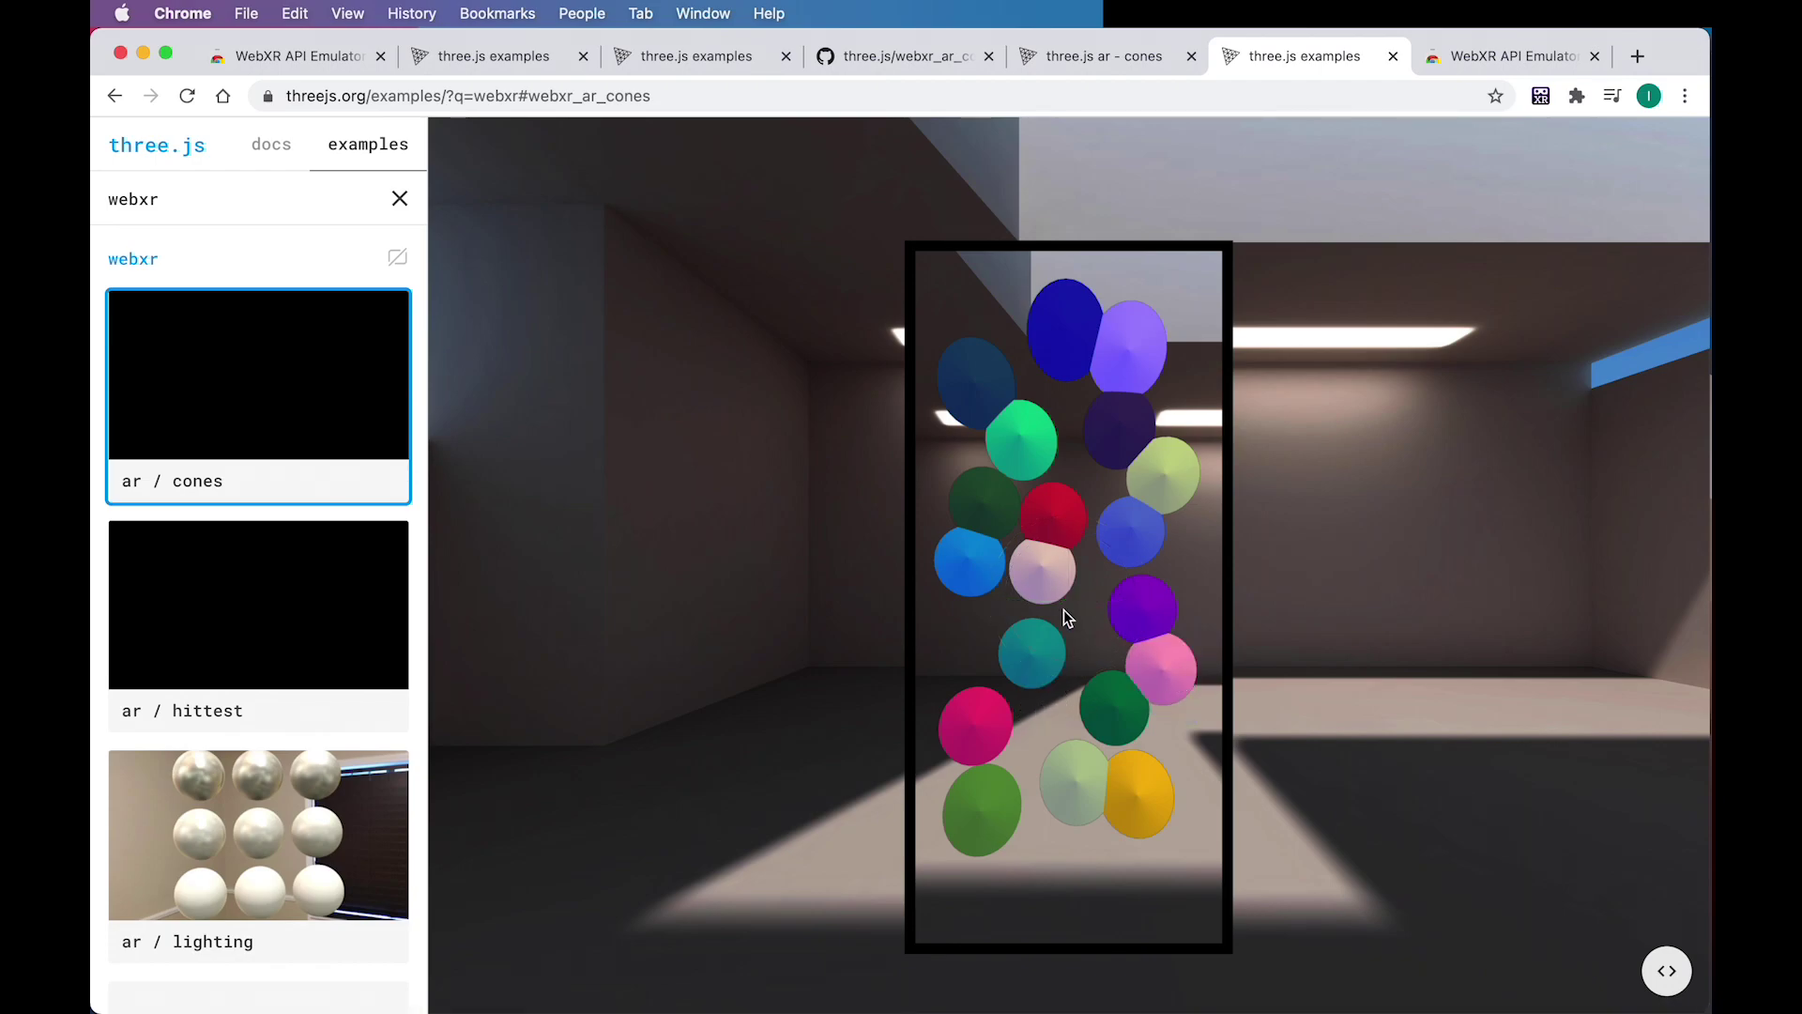
pyautogui.click(1063, 610)
pyautogui.moveTo(1135, 606)
pyautogui.mouseDown()
pyautogui.moveTo(1220, 597)
pyautogui.moveTo(1014, 604)
pyautogui.moveTo(1117, 613)
pyautogui.moveTo(1102, 611)
pyautogui.mouseUp()
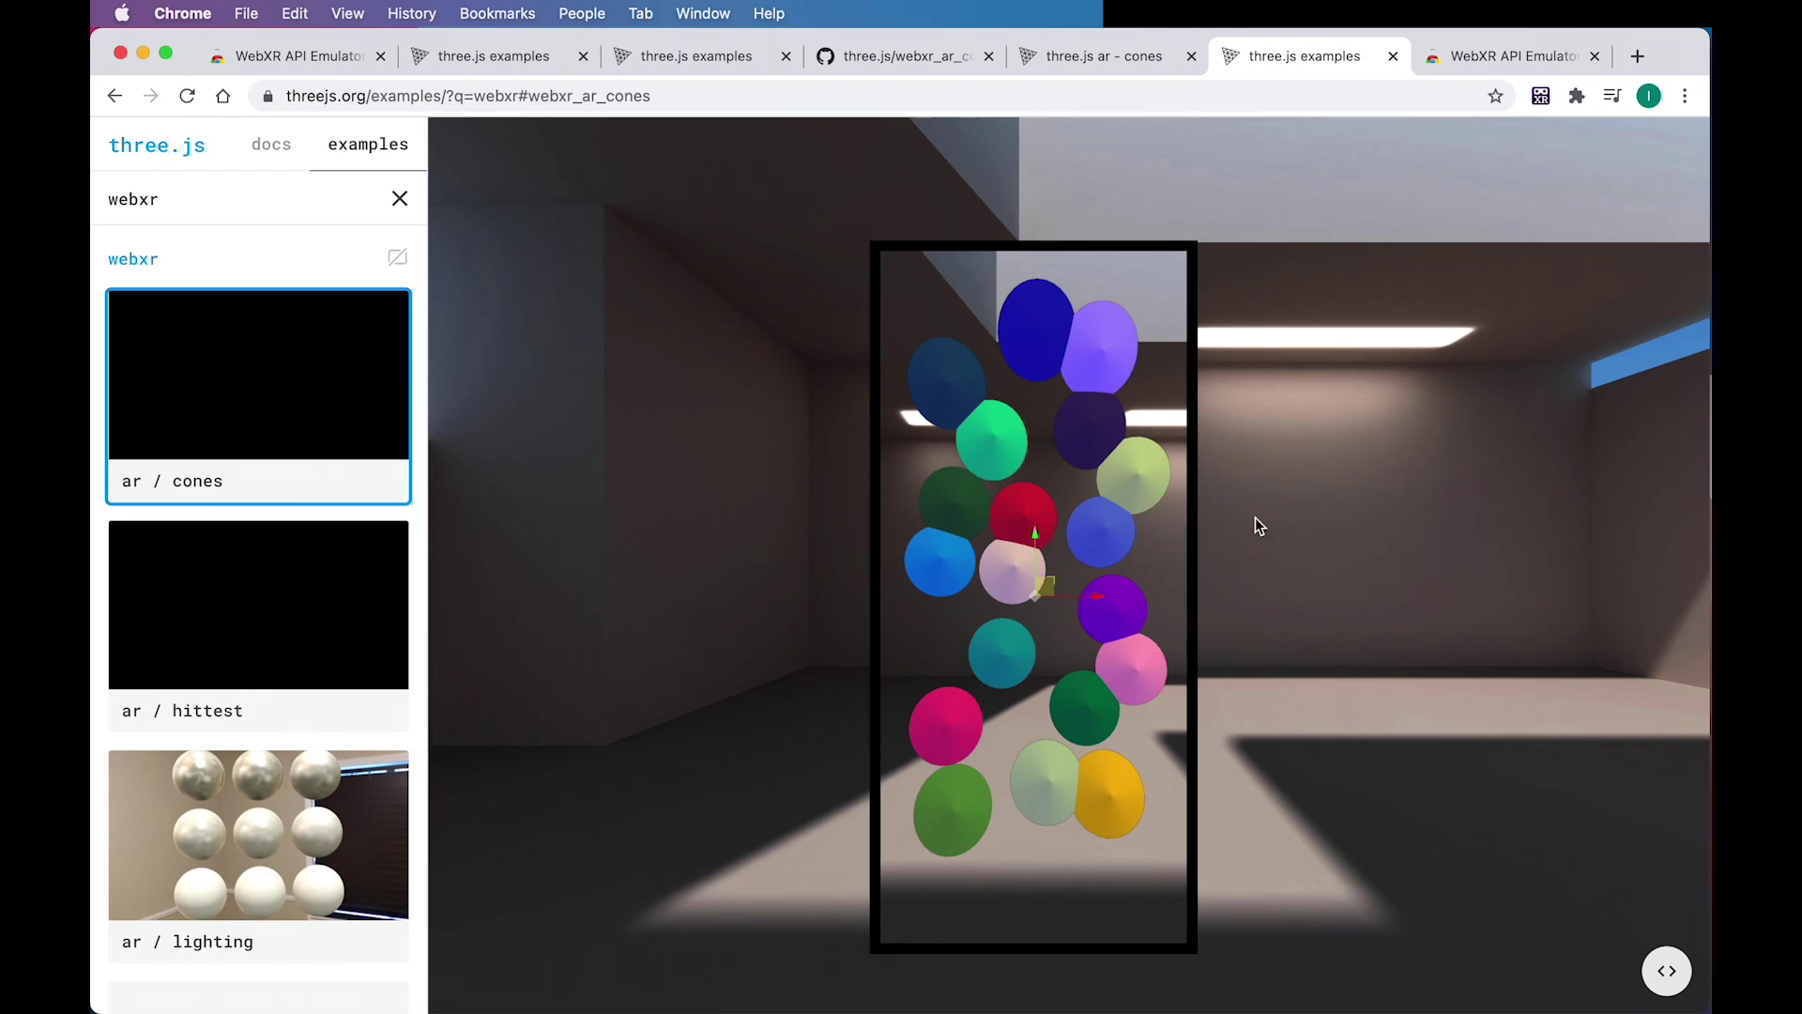
# - Open Developer Tools via View > Developer and show the Console with the WebXR emulator messages
pyautogui.click(347, 14)
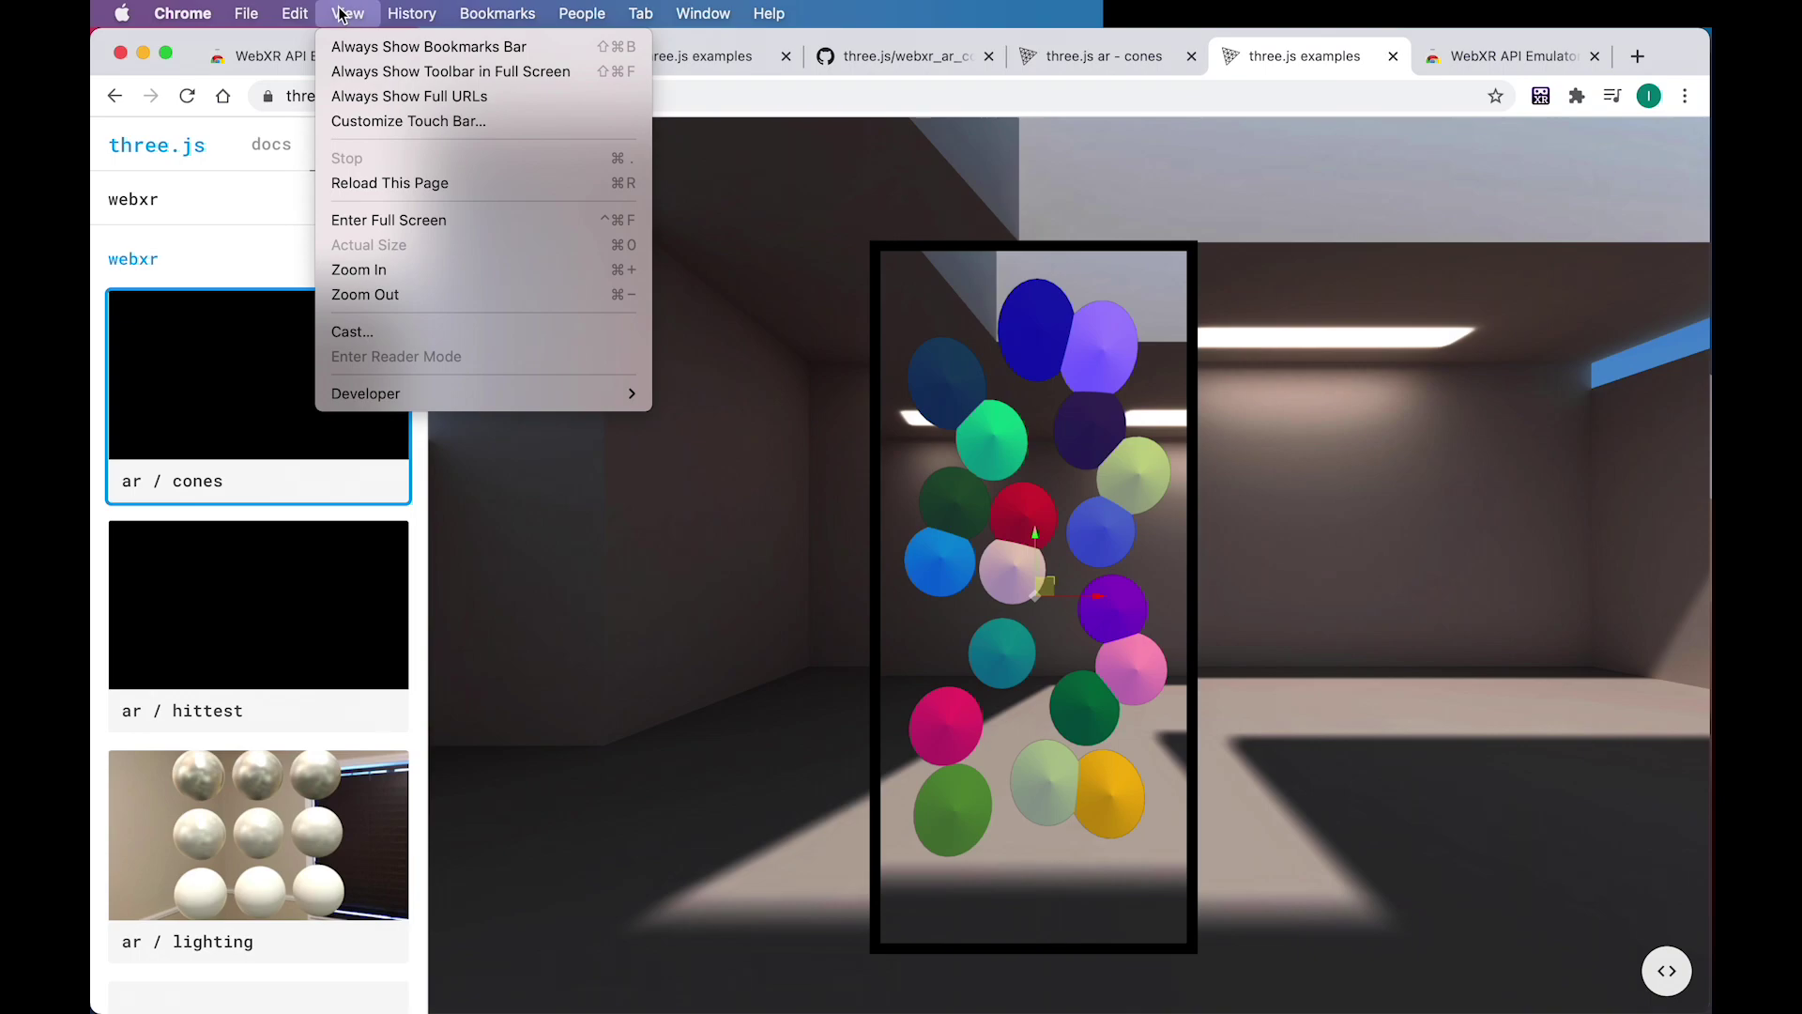
pyautogui.moveTo(421, 394)
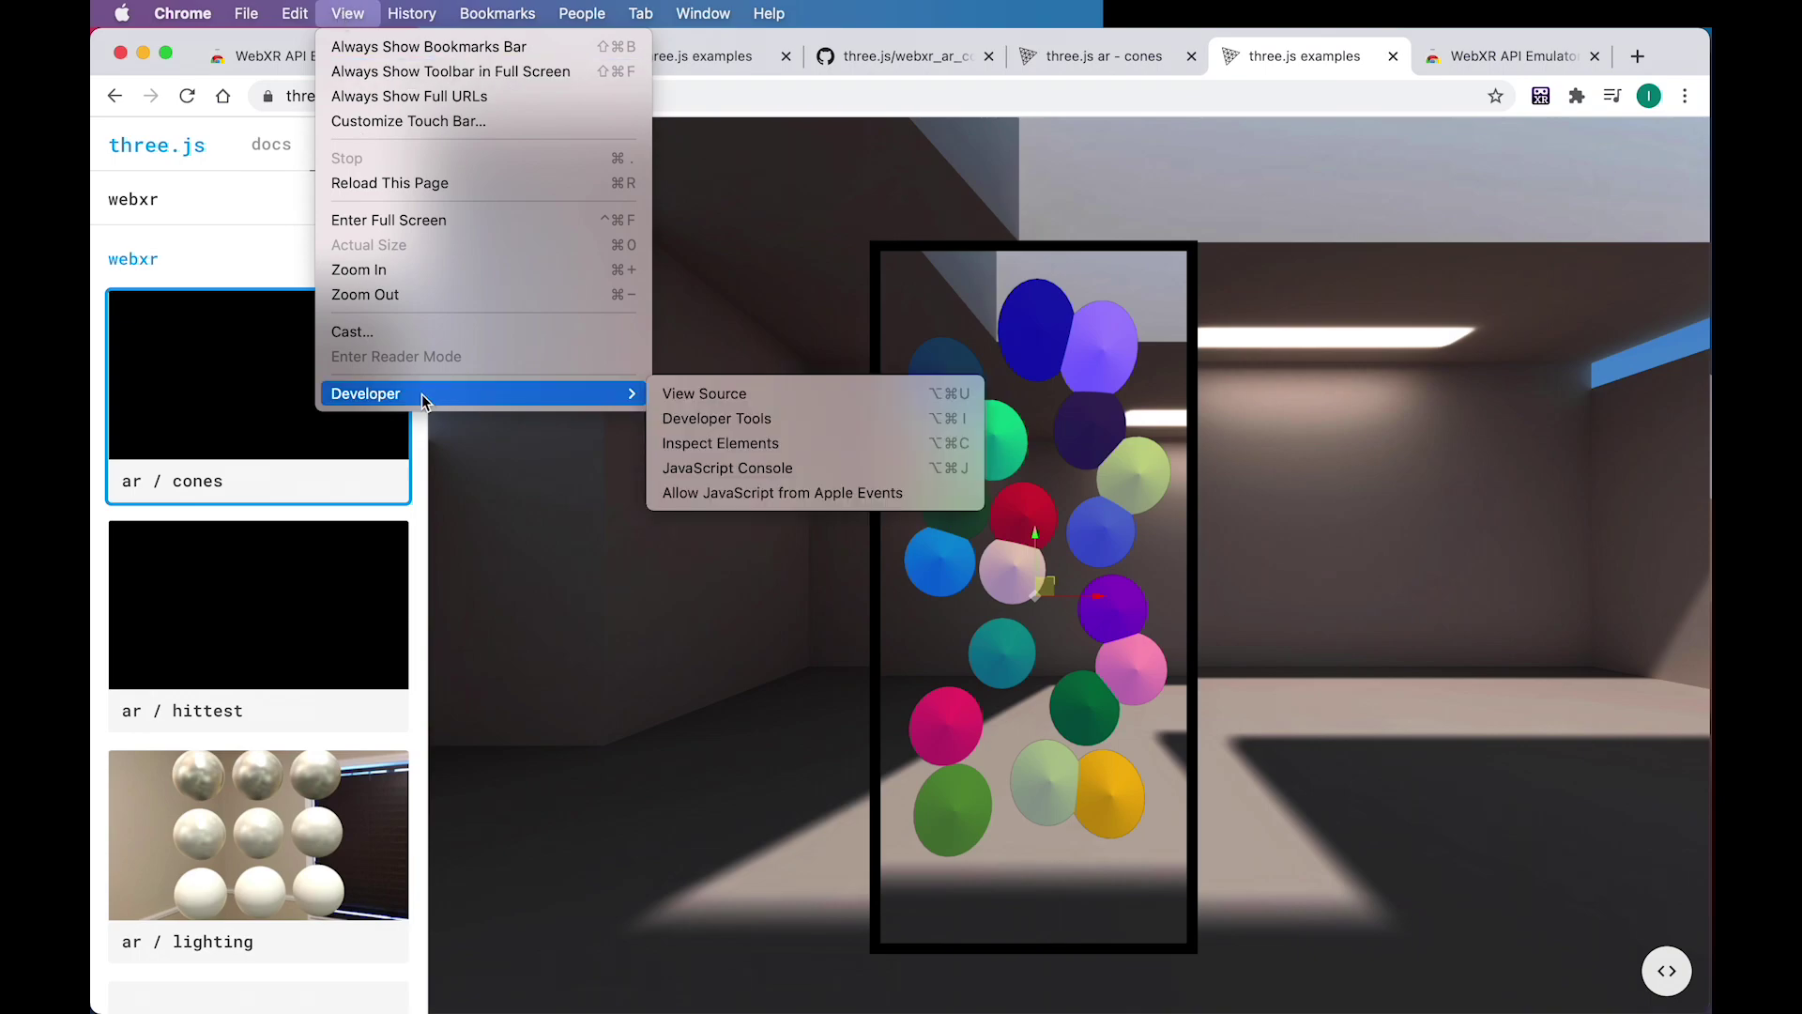
pyautogui.click(730, 419)
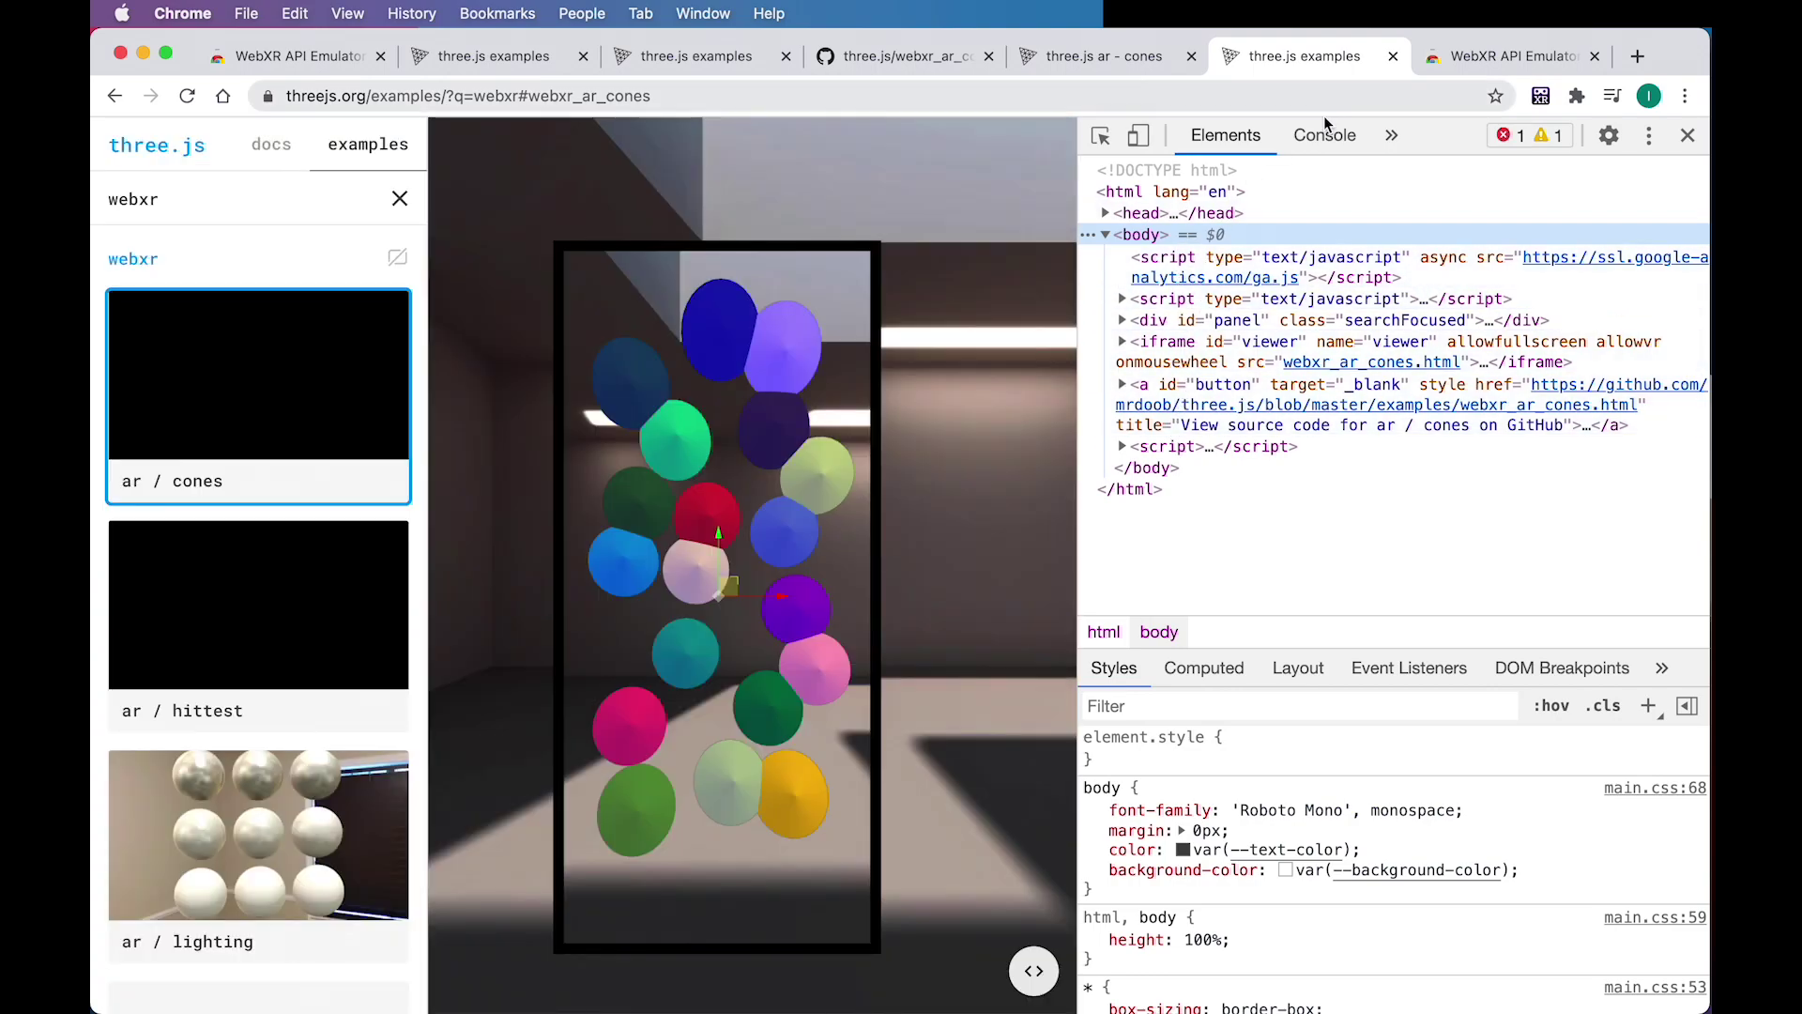
pyautogui.click(1324, 133)
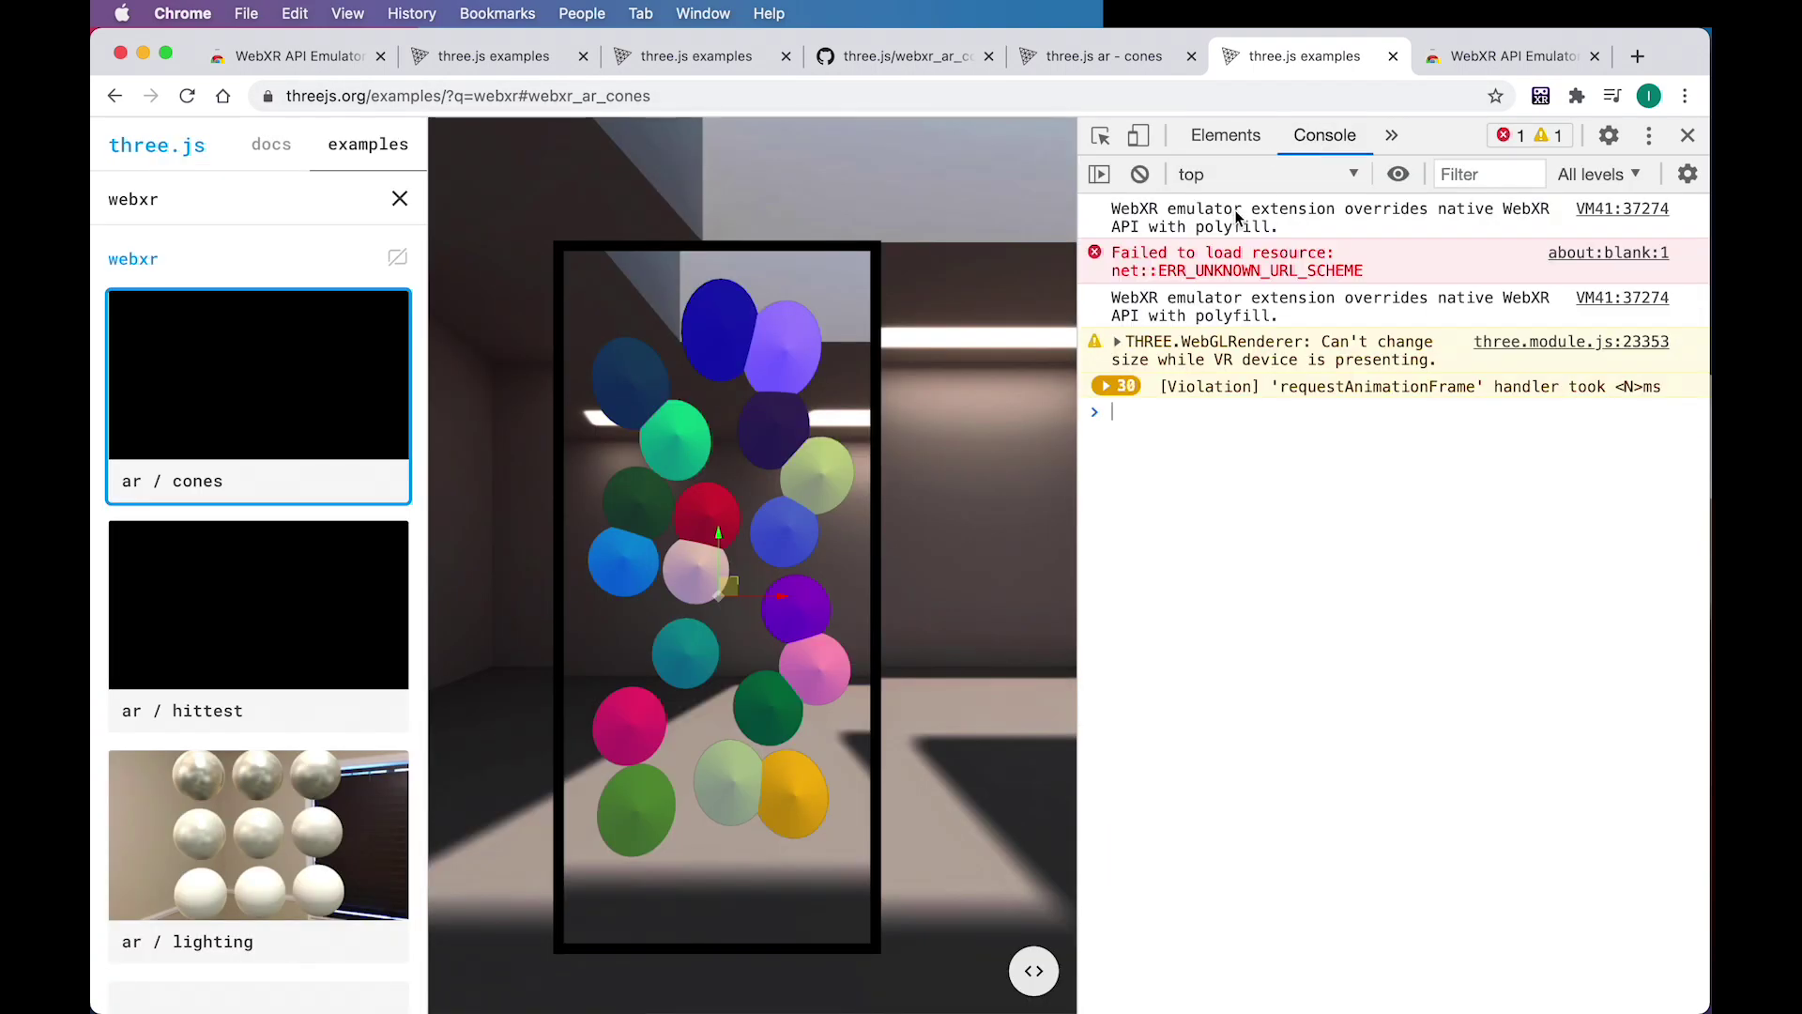
pyautogui.moveTo(1116, 208); pyautogui.dragTo(1335, 434)
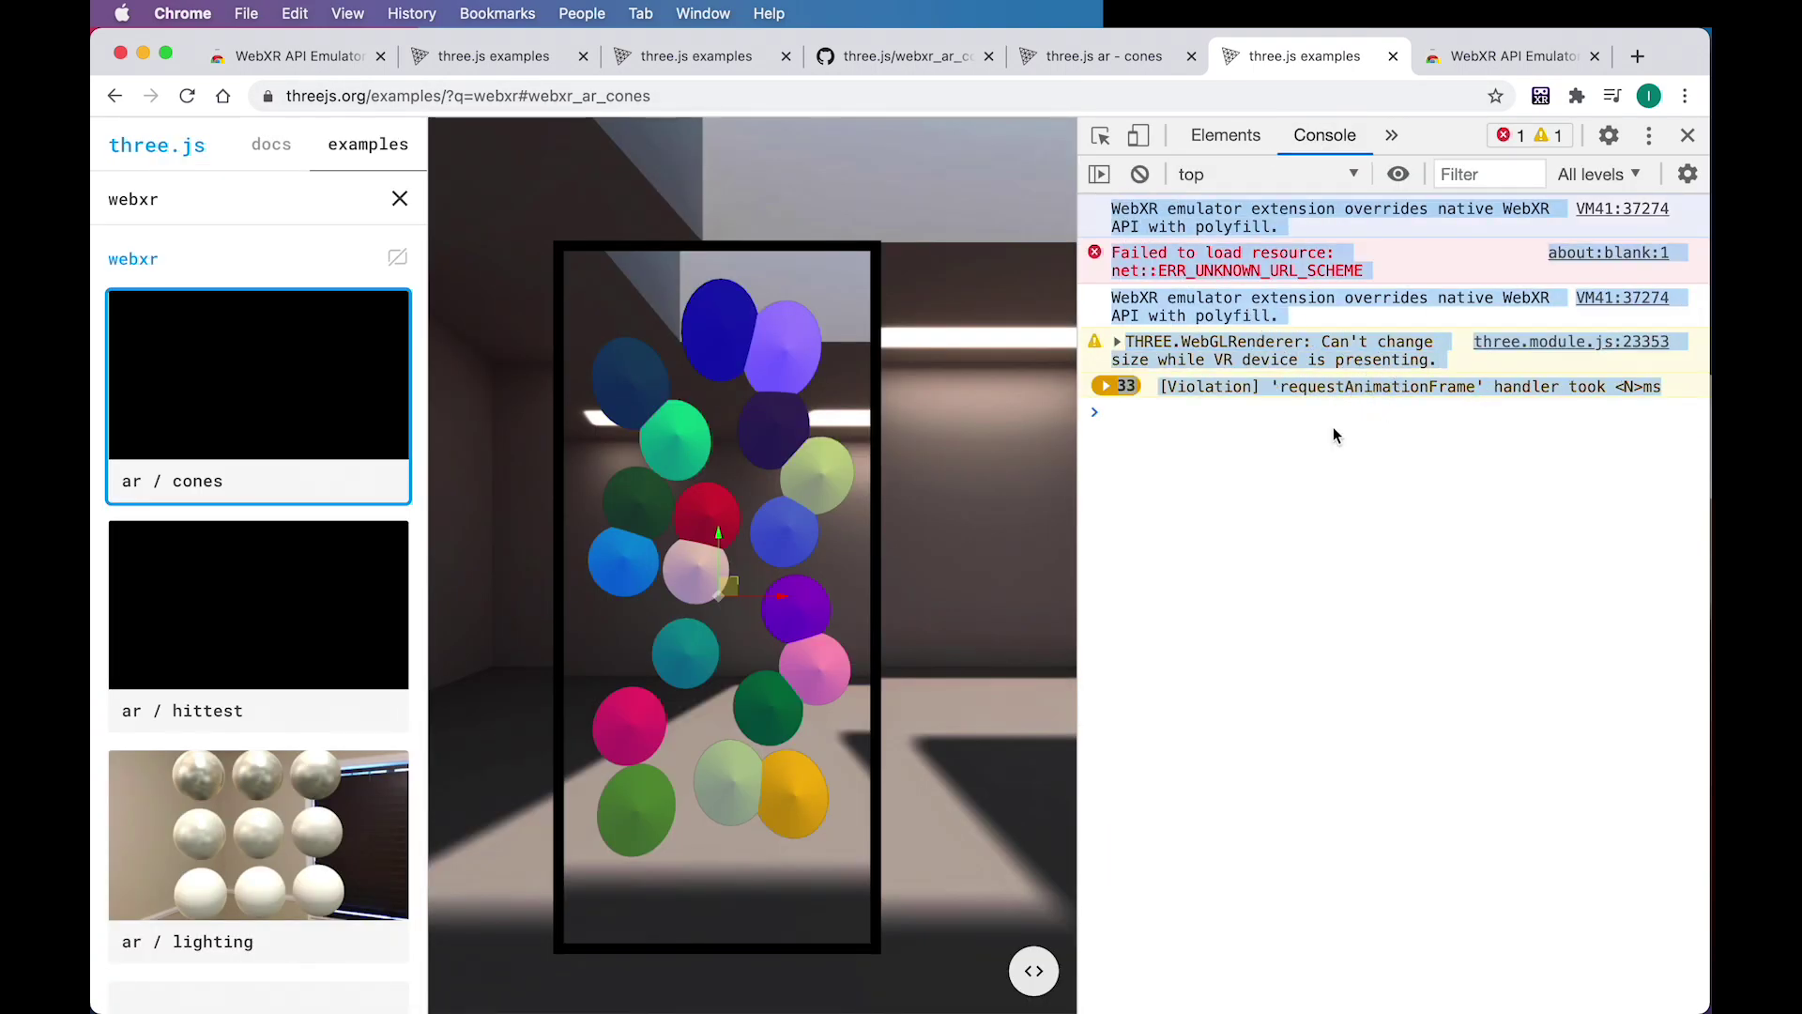
pyautogui.click(1333, 434)
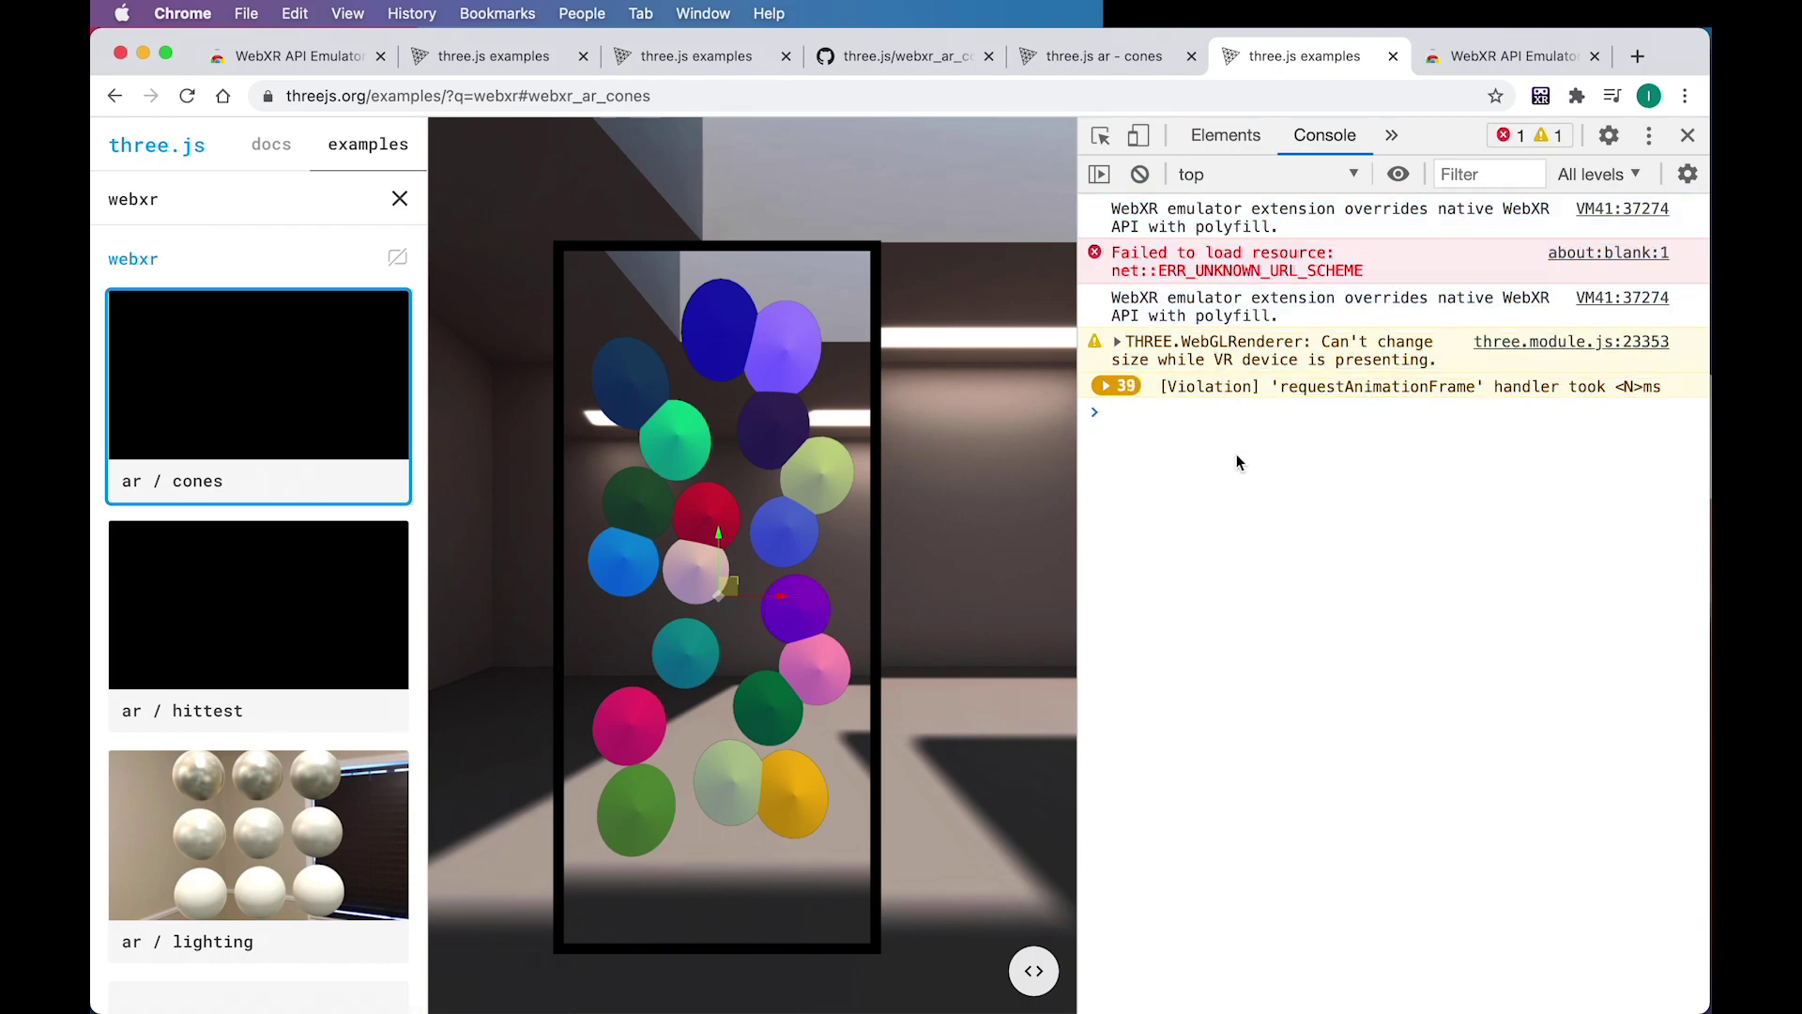